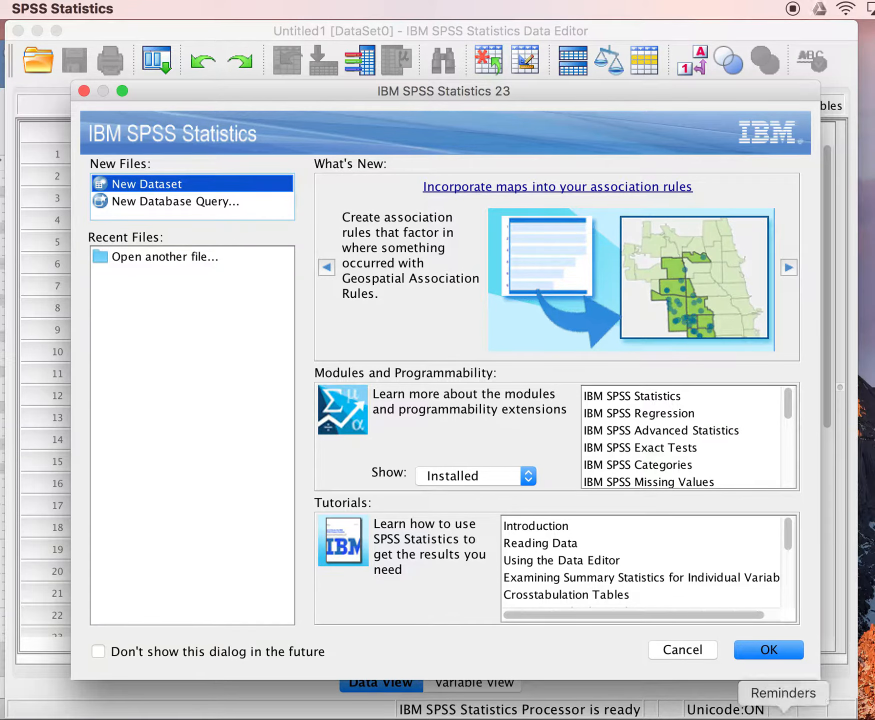
Create a new dataset and show its variable definitions grid.
left_click(767, 649)
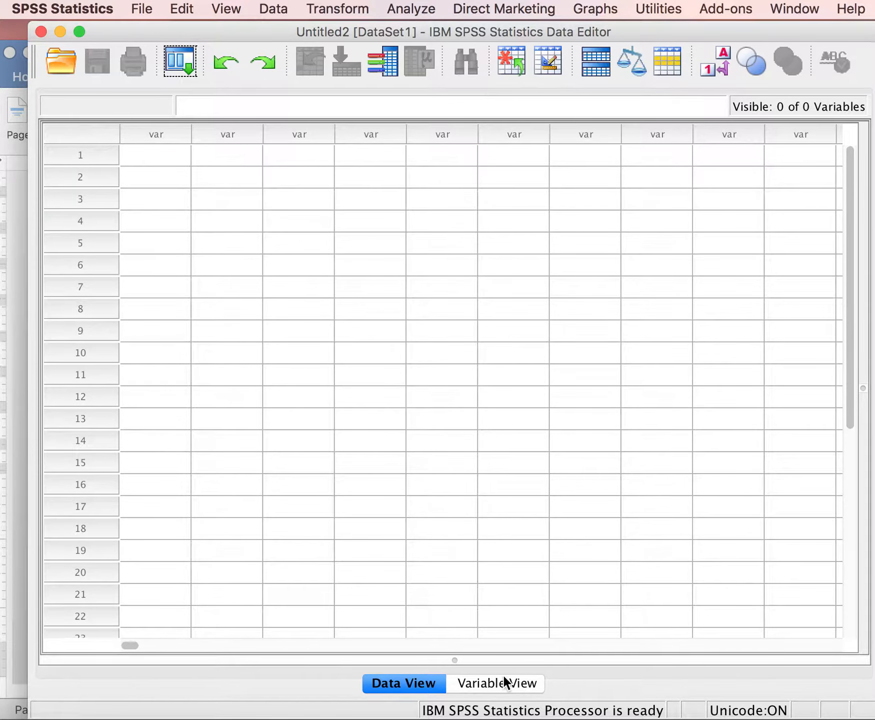
left_click(498, 687)
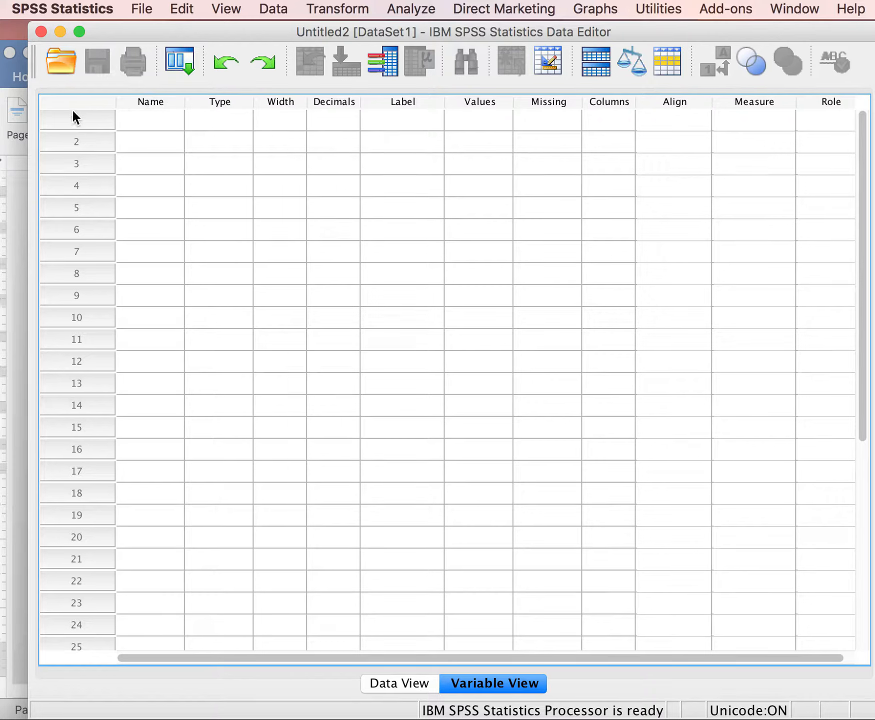
left_click(403, 683)
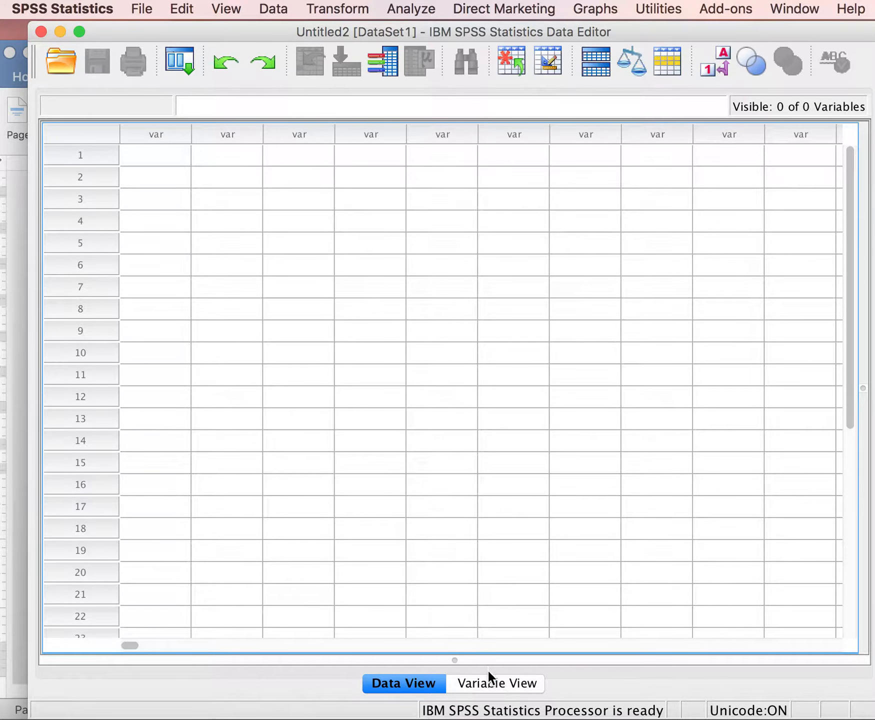
left_click(487, 683)
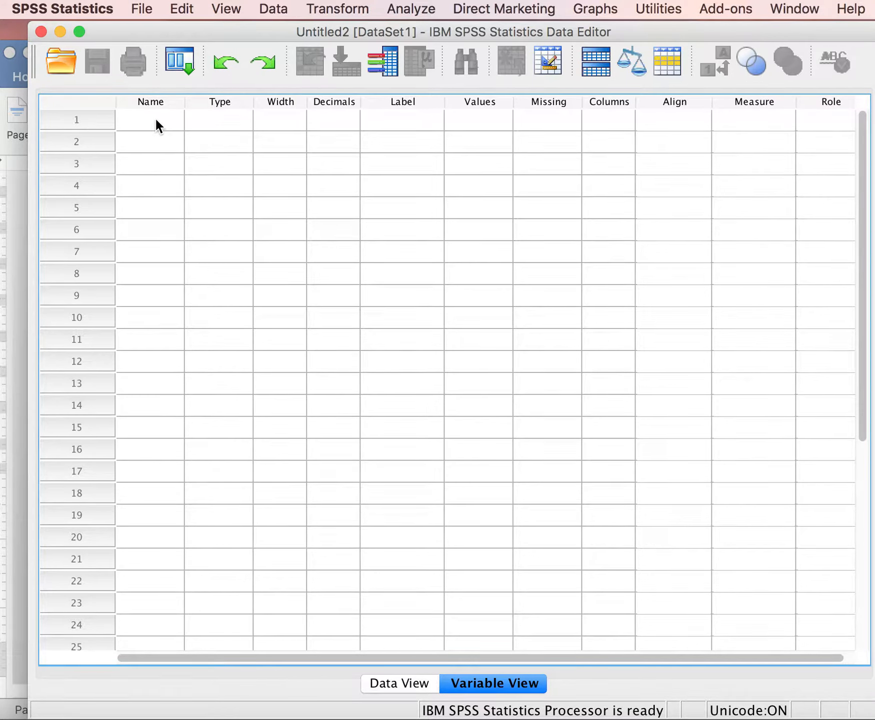
Define the first variable by giving it the label "What is your current age?".
left_click(381, 124)
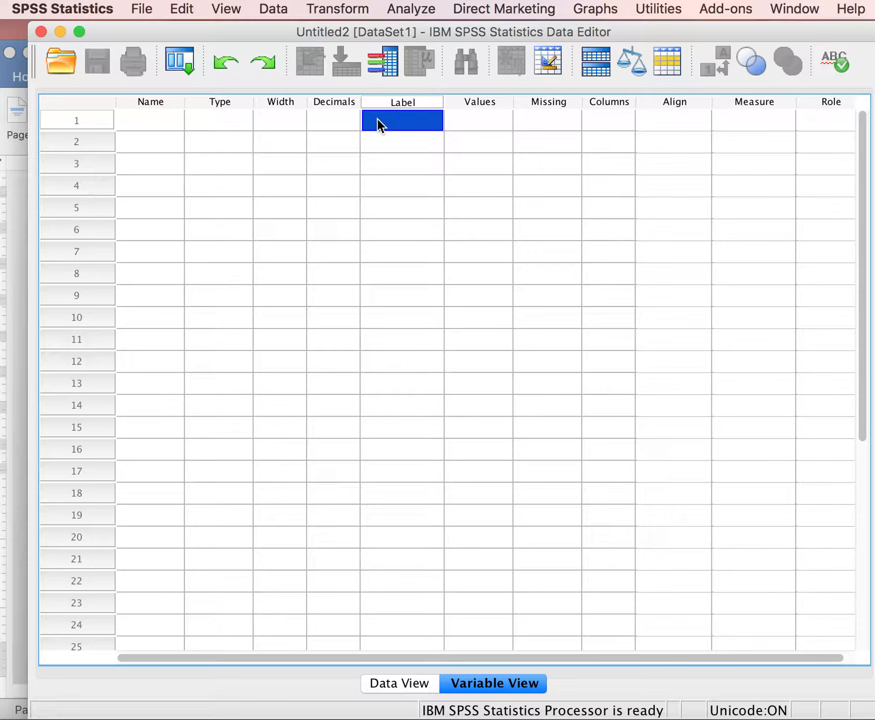
type("What")
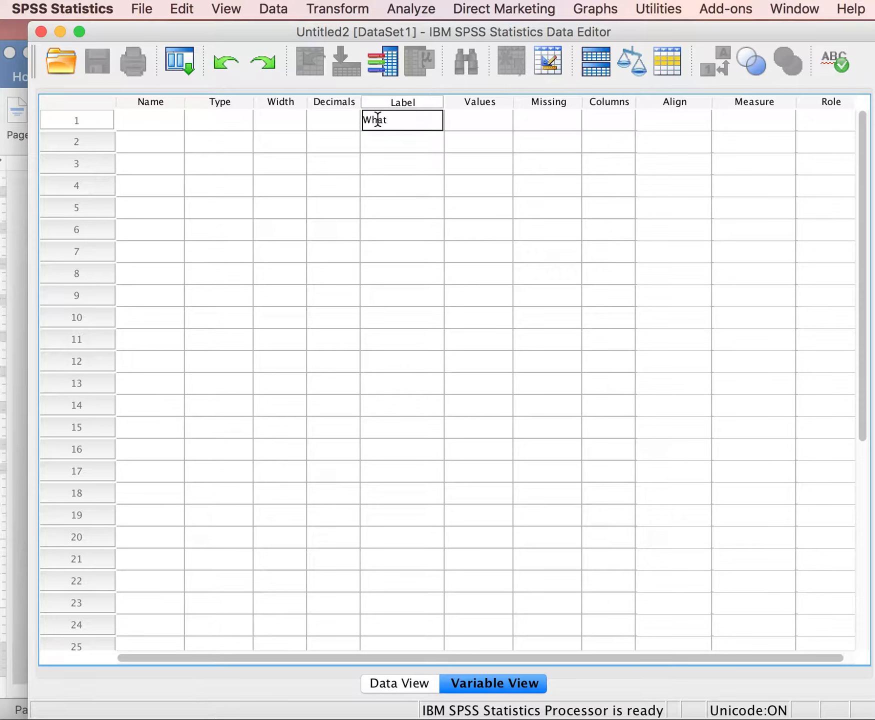
type(" is your current age?")
key("Return")
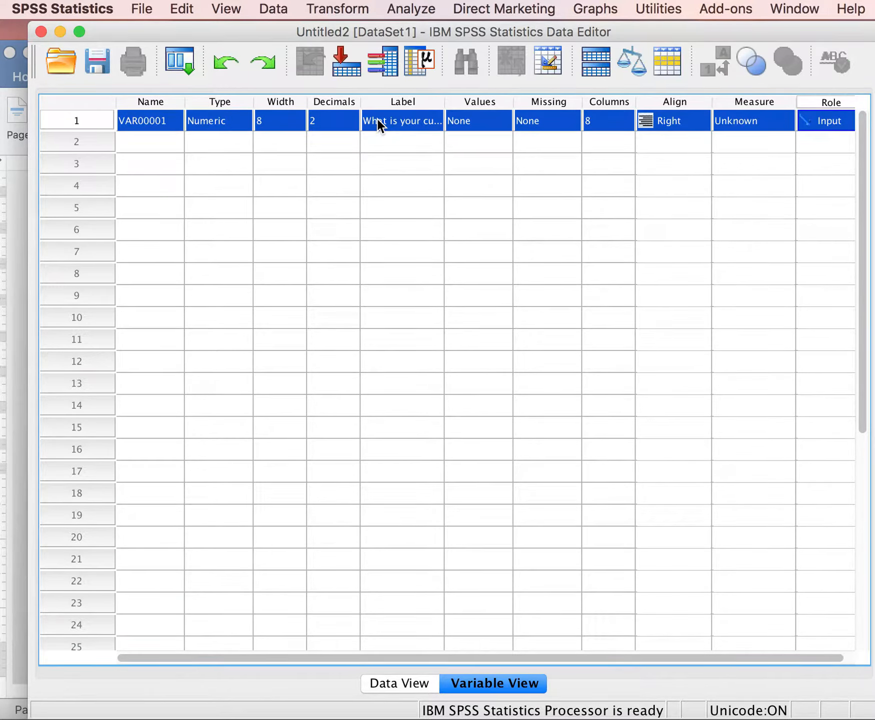
Append "(years)" to the end of the first variable's label.
left_click(377, 120)
left_click(425, 125)
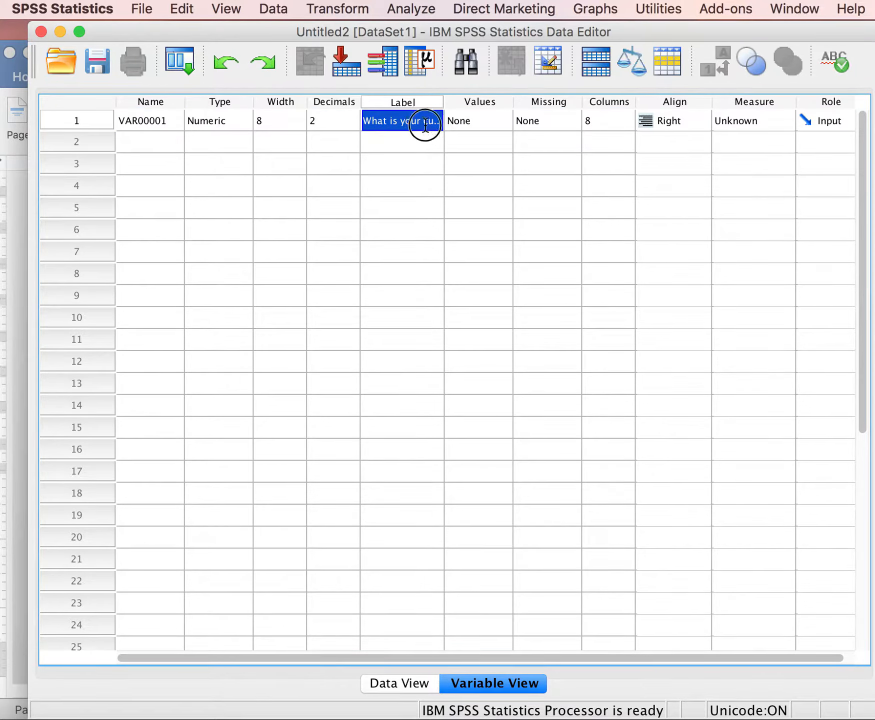
double_click(424, 125)
key("Right")
key("Right")
key("Right")
key("Right")
key("Right")
key("Right")
key("Right")
key("Right")
key("Right")
key("Right")
key("Right")
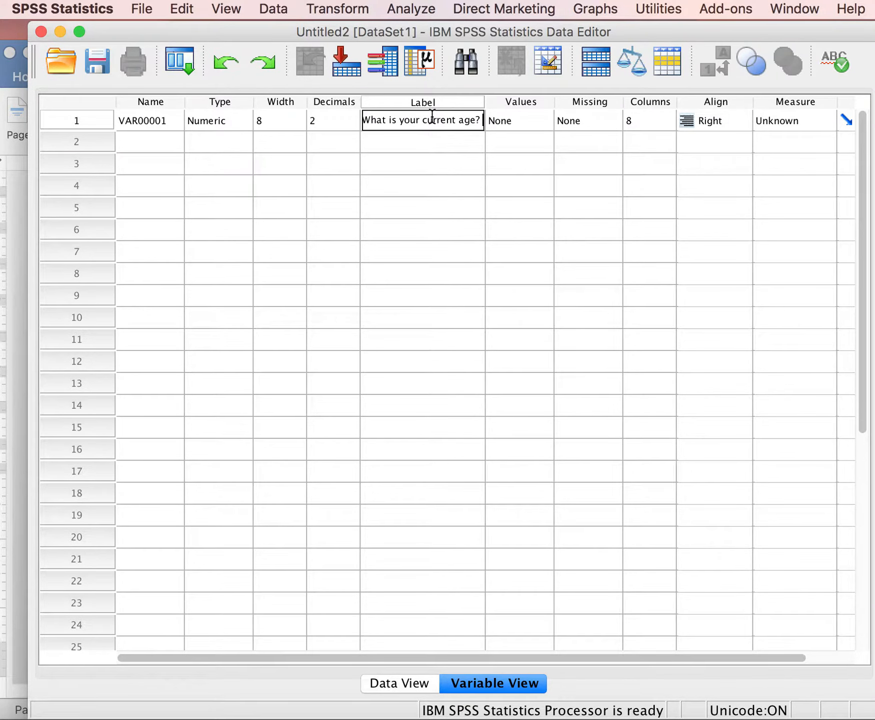
type("(")
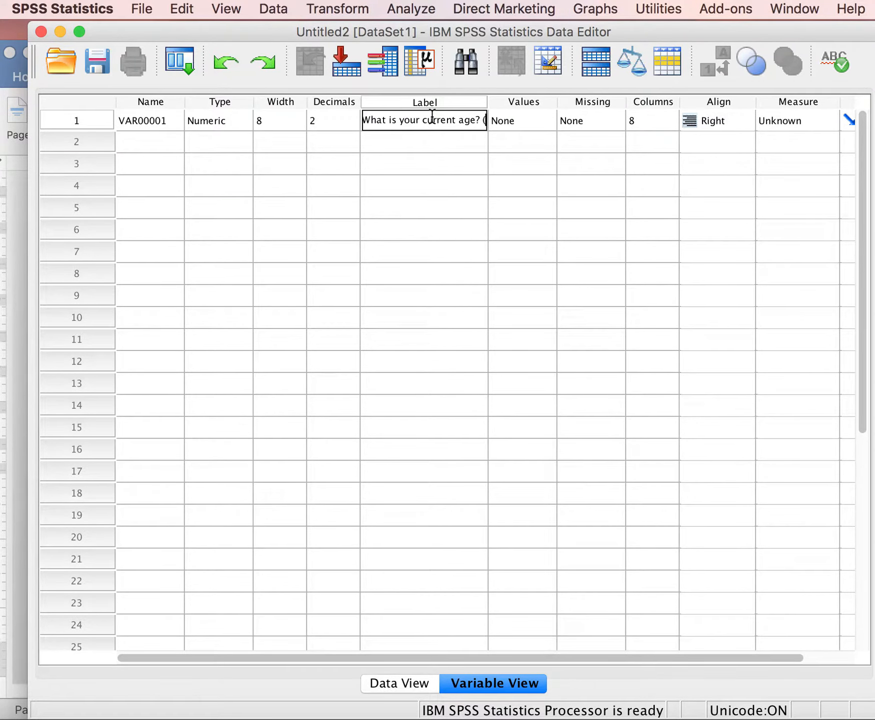
type("years")
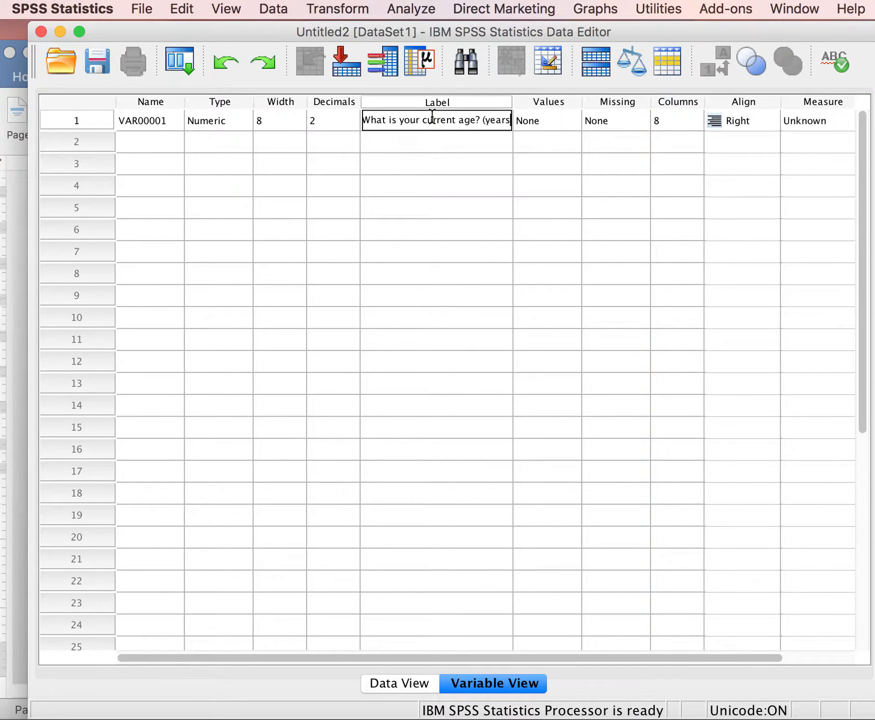
type(")")
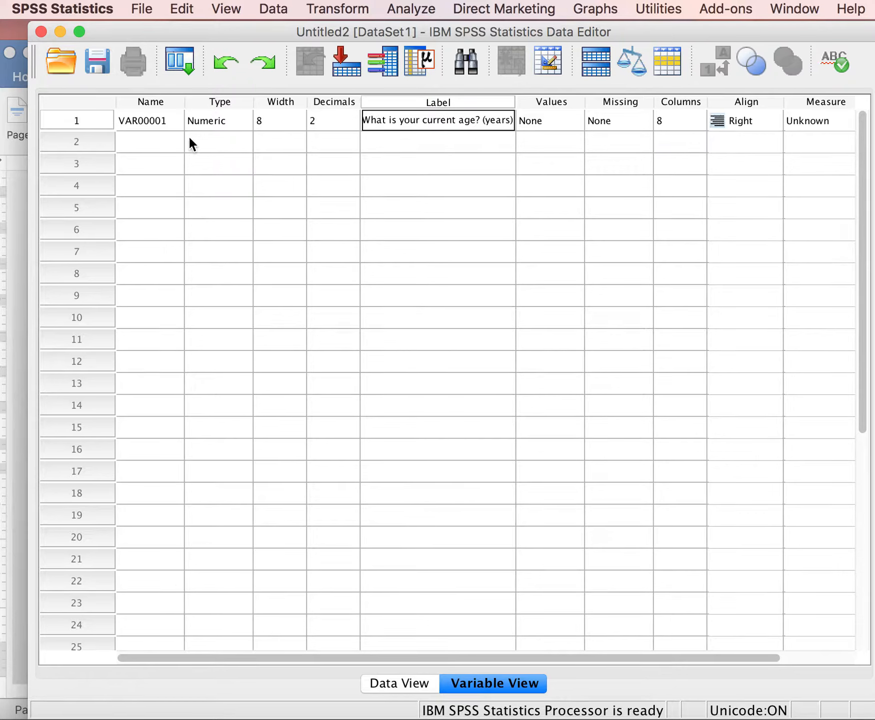
Rename the first variable to age and set its decimals to 0.
left_click(154, 122)
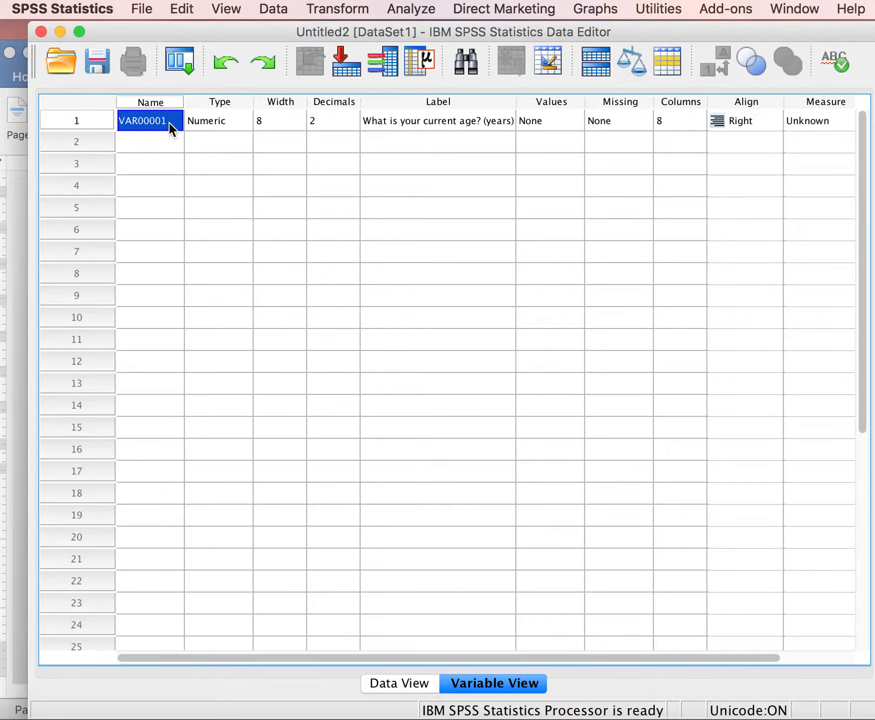
double_click(170, 120)
key("BackSpace")
key("BackSpace")
key("BackSpace")
key("BackSpace")
key("BackSpace")
key("BackSpace")
key("BackSpace")
key("BackSpace")
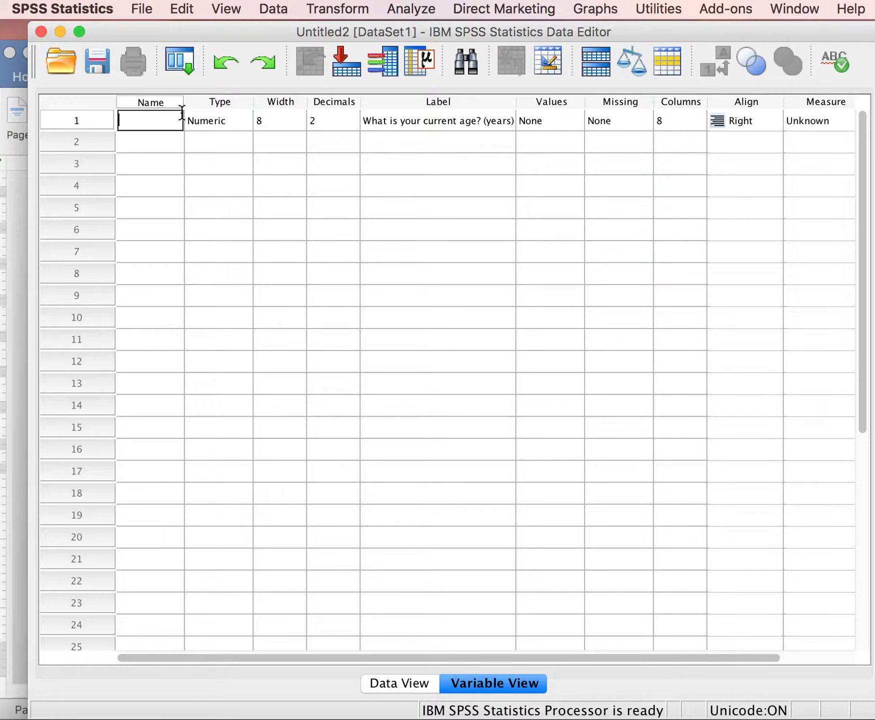
type("age")
left_click(354, 126)
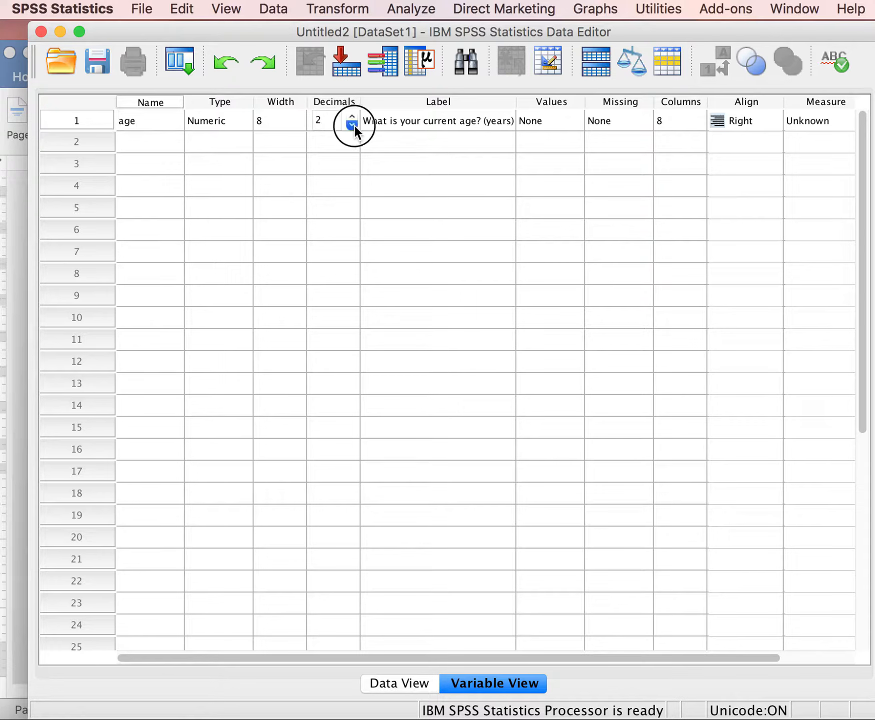
left_click(353, 125)
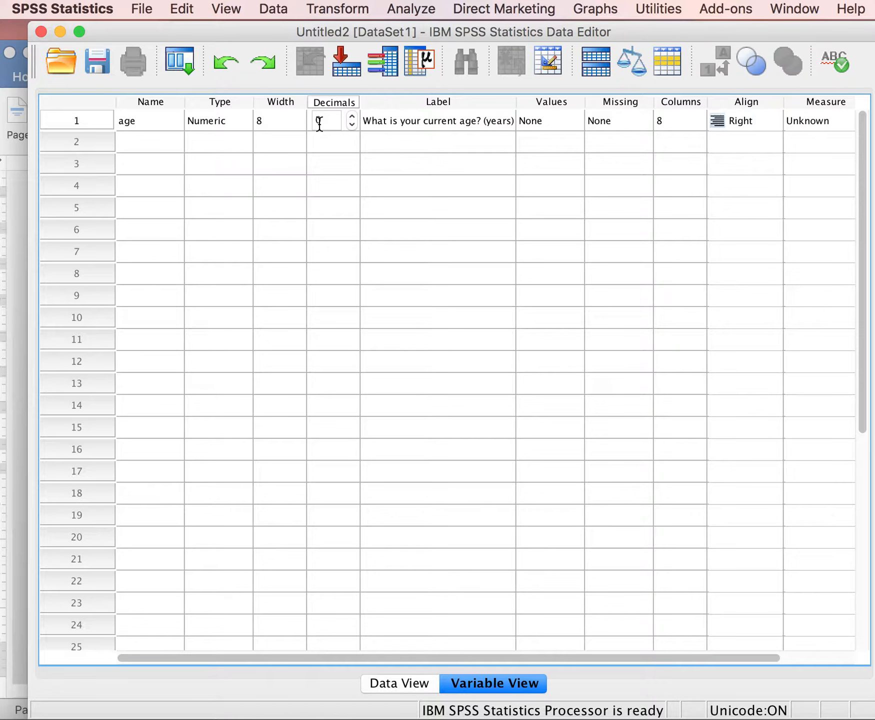
left_click(351, 115)
left_click(352, 116)
left_click(352, 116)
left_click(352, 124)
left_click(352, 123)
left_click(352, 124)
Define 99 as a discrete missing value for the age variable.
left_click(618, 126)
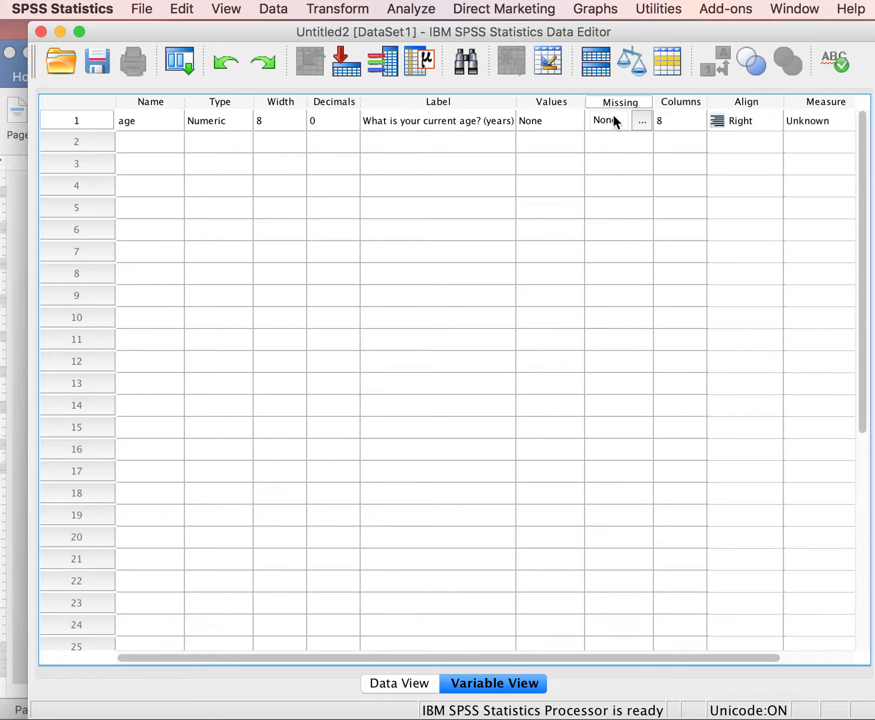
left_click(641, 122)
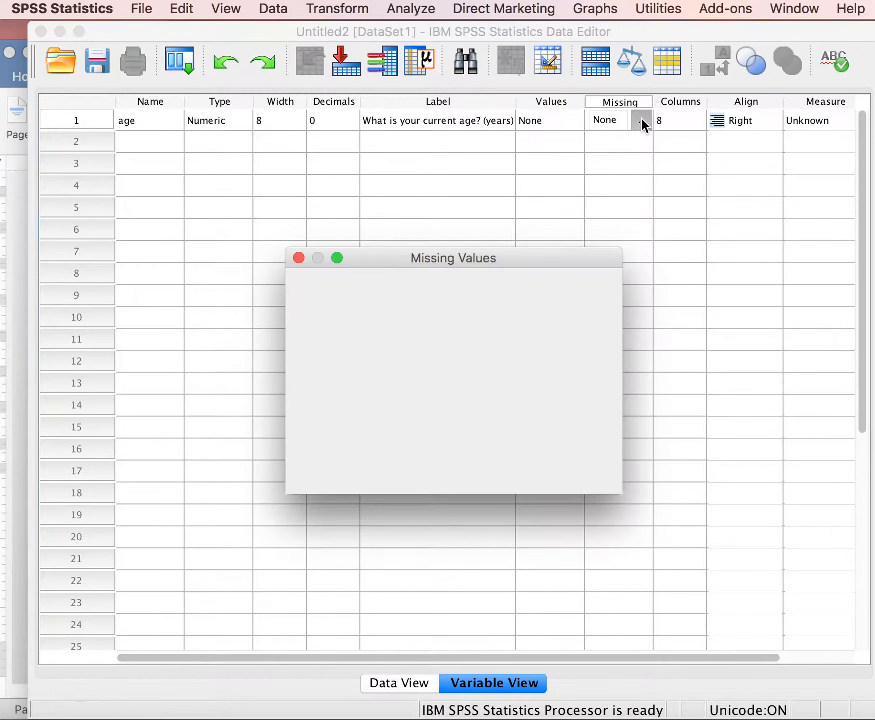
left_click(311, 314)
left_click(350, 340)
type("99")
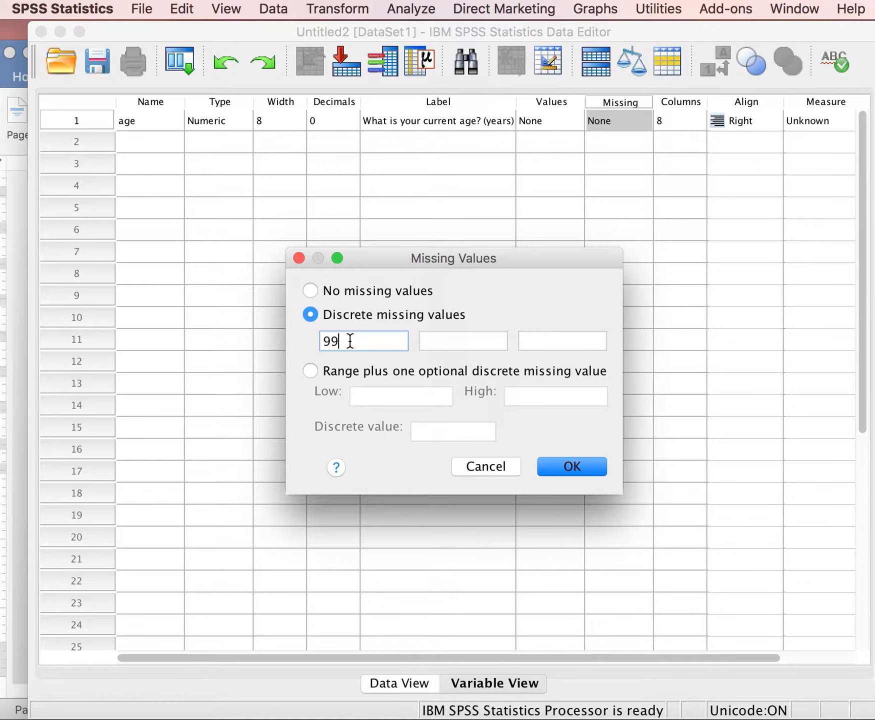
left_click(556, 465)
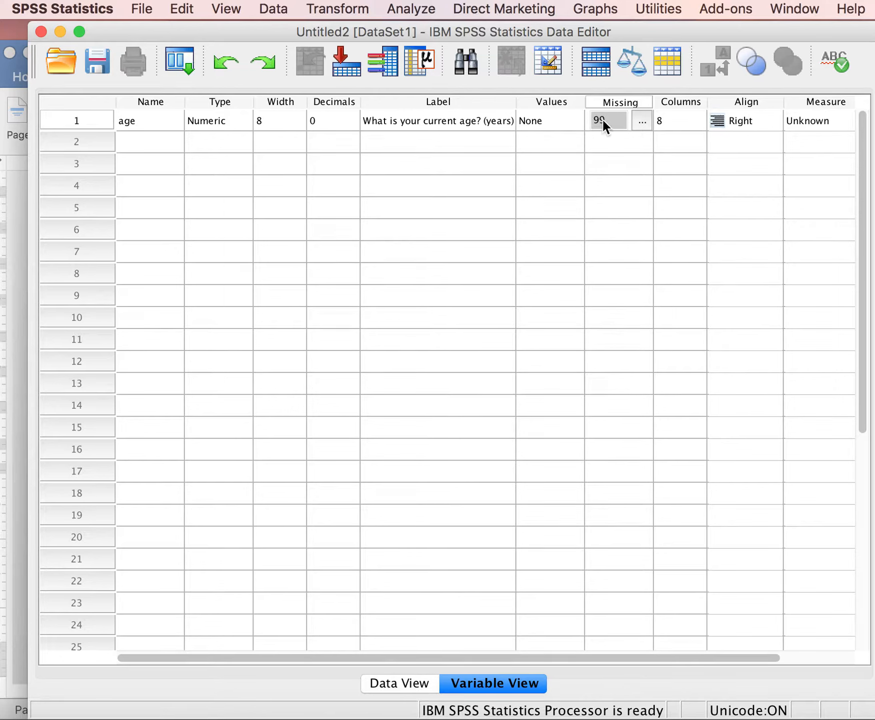
Change the age variable's discrete missing value to 999 and set its measurement level to Scale.
left_click(643, 120)
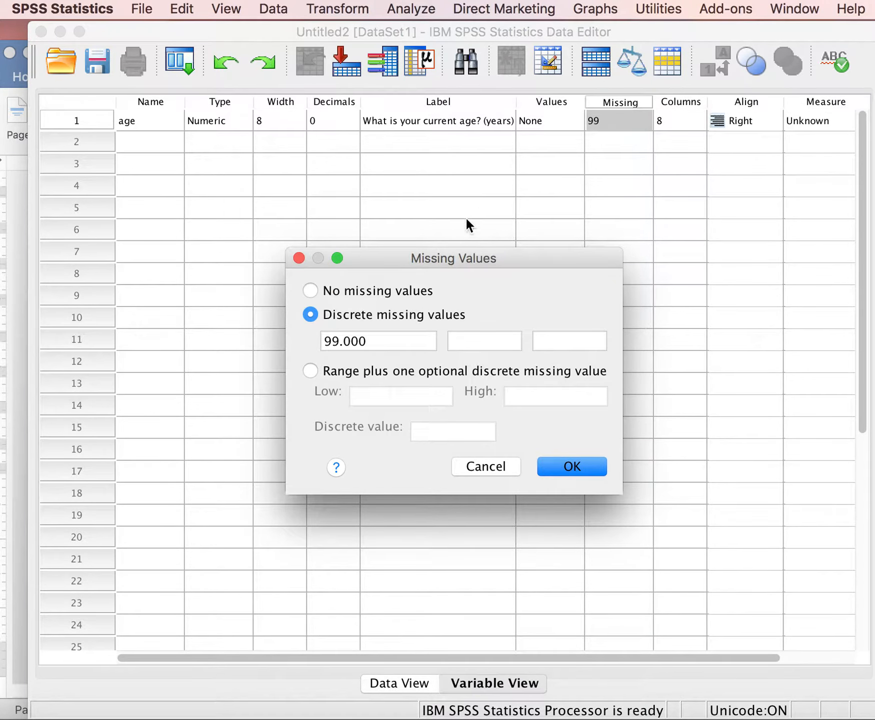
left_click(345, 340)
type("9")
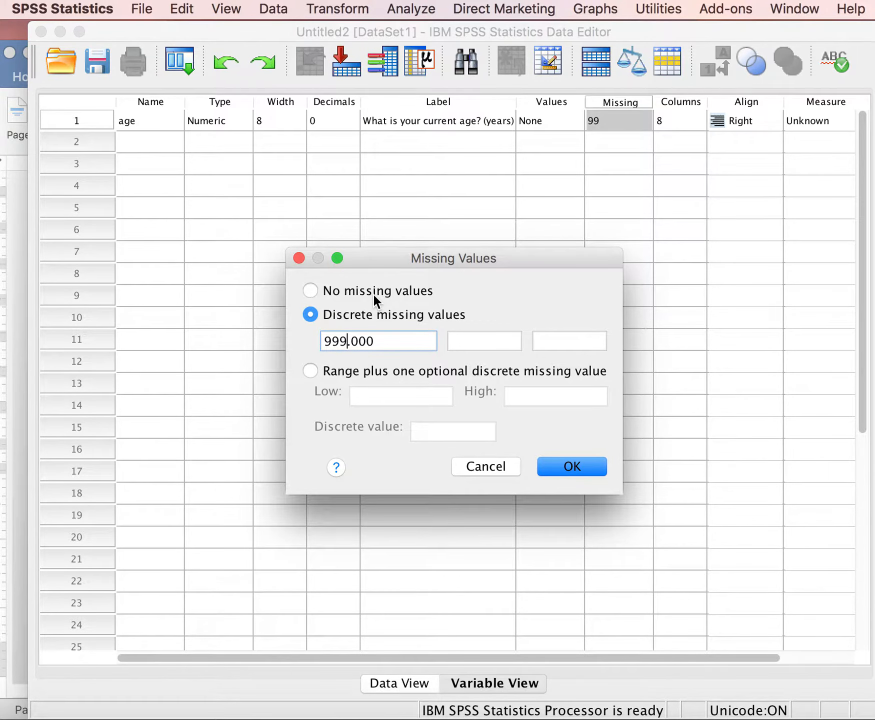
left_click(570, 466)
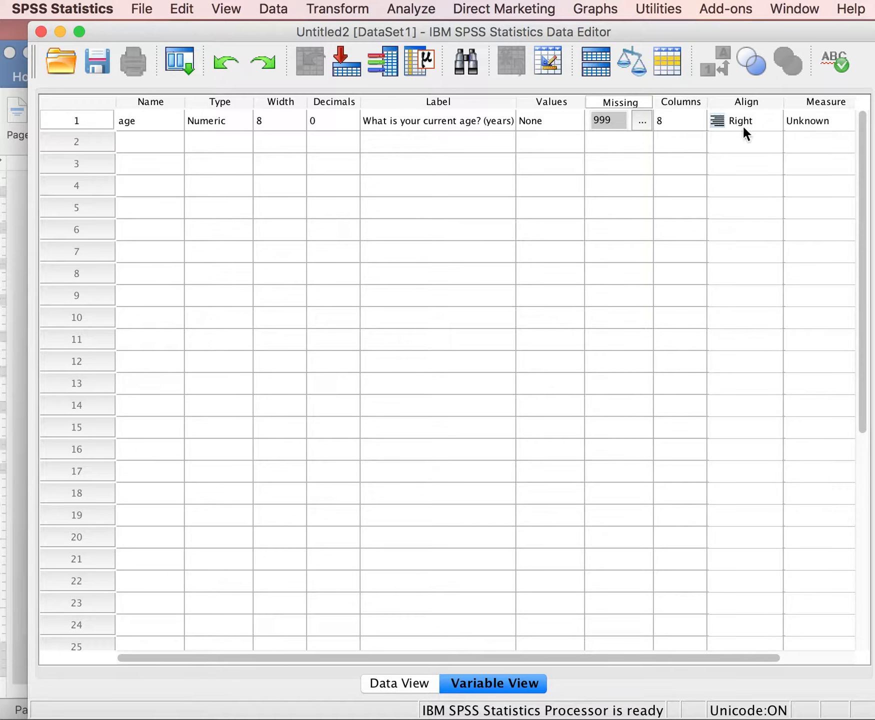
left_click(820, 122)
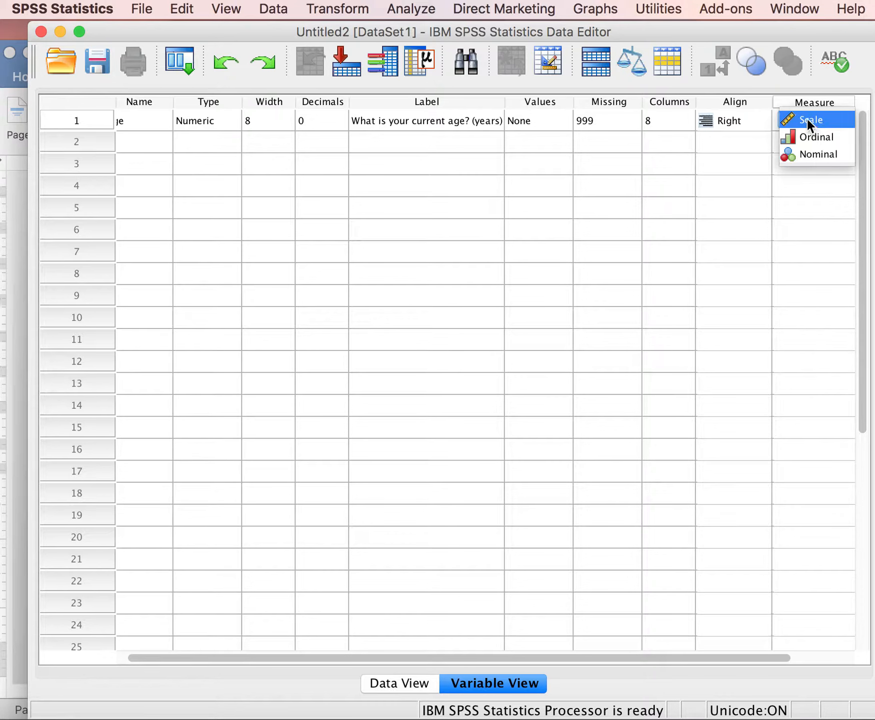
left_click(805, 121)
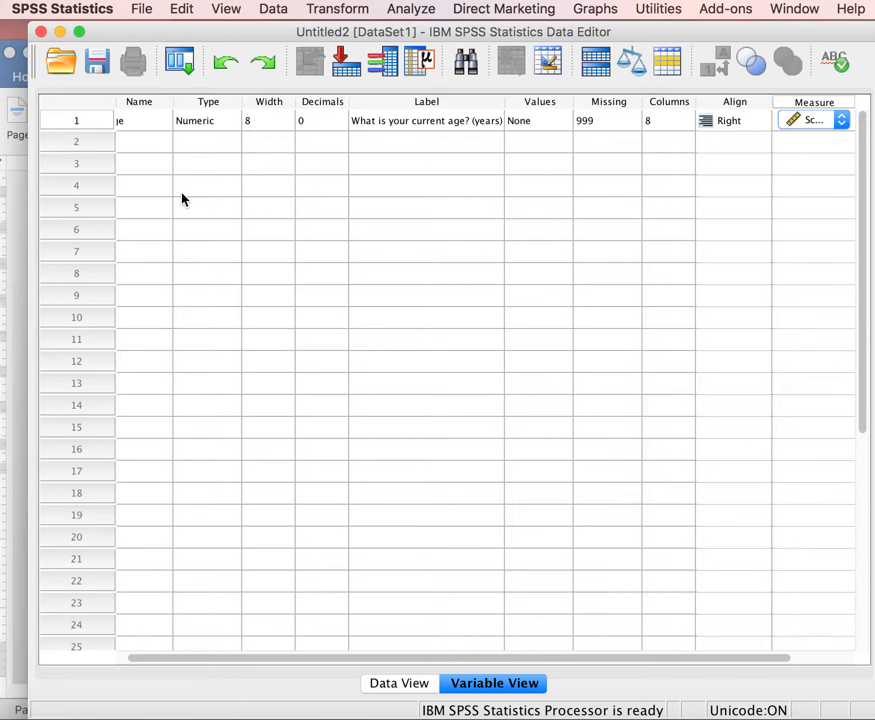
Add a second variable with the label "In general, how happy are you?".
left_click(398, 145)
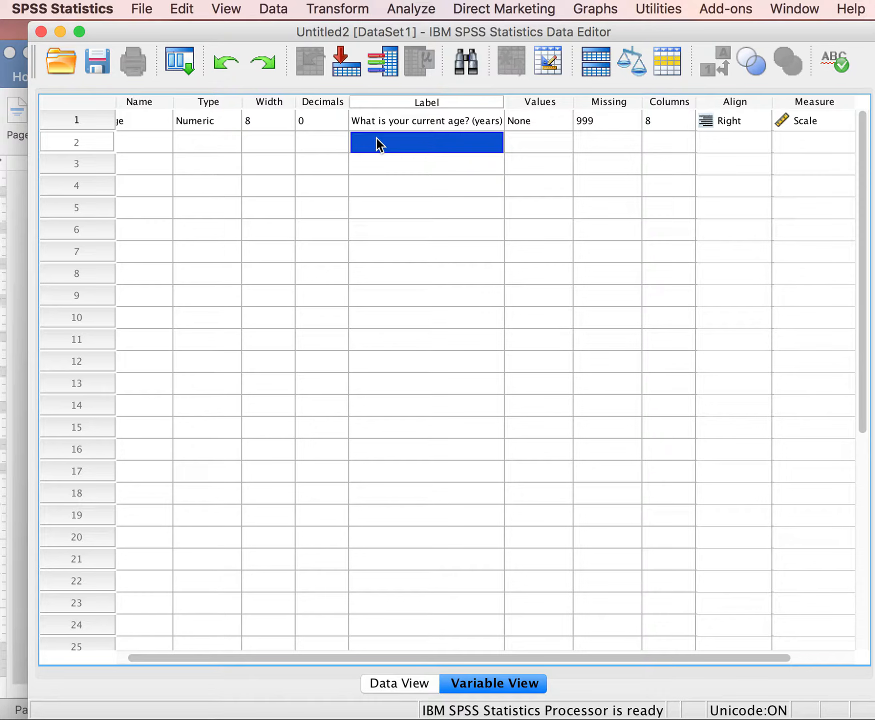
type("In")
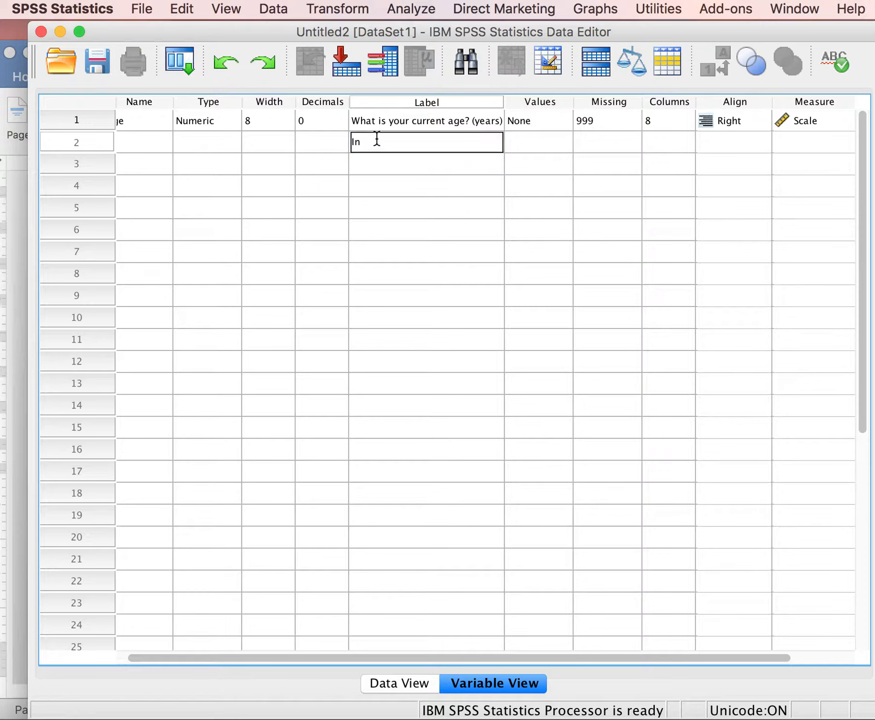
type(" general, how happy are you?")
Rename the second variable to happy.
left_click(158, 143)
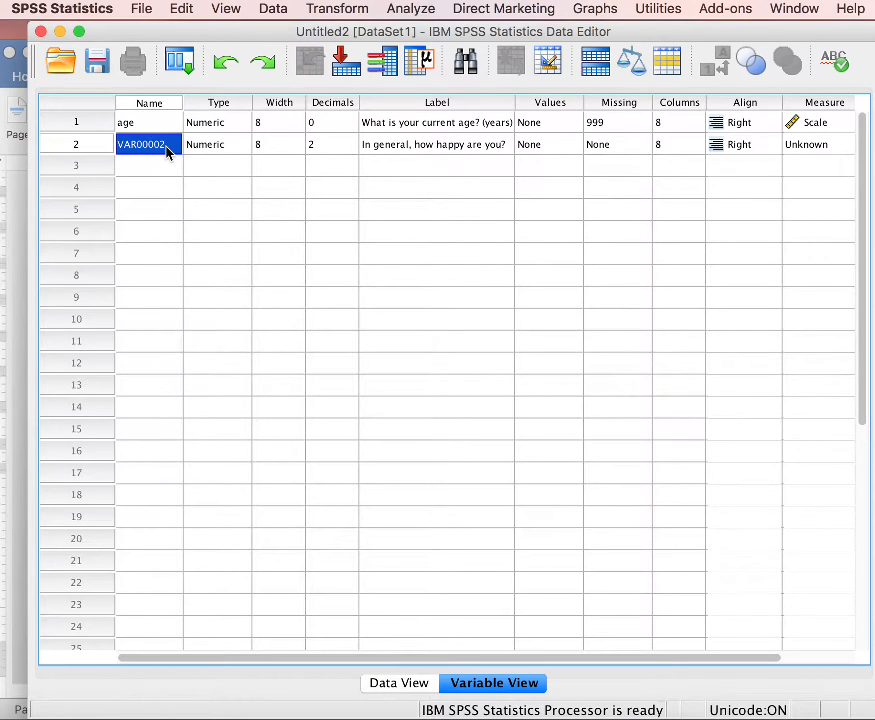
double_click(167, 147)
key("BackSpace")
key("BackSpace")
key("BackSpace")
key("BackSpace")
key("BackSpace")
key("BackSpace")
key("BackSpace")
key("BackSpace")
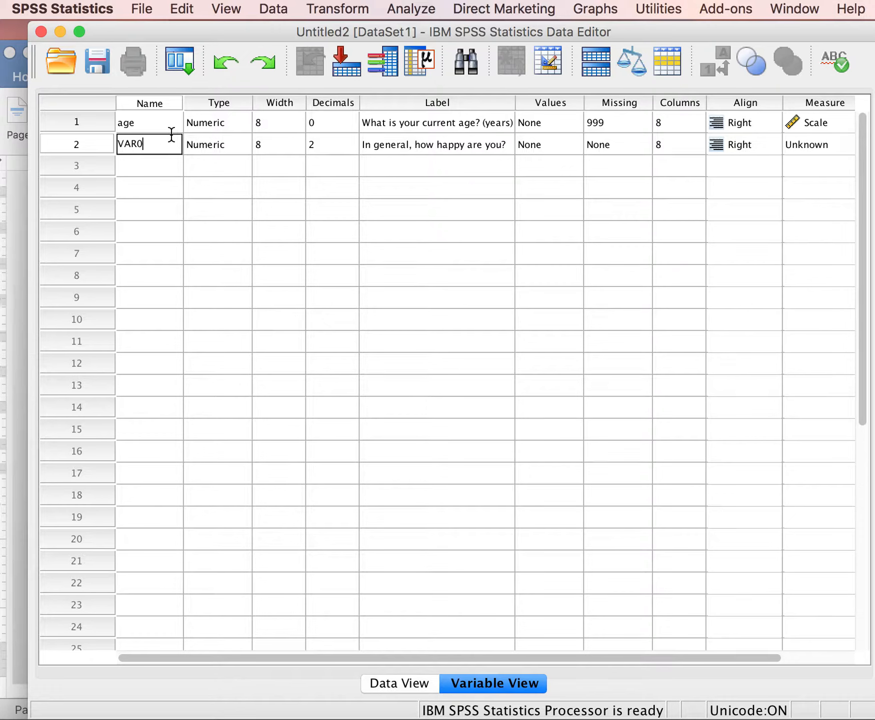
type("happy")
Set the happy variable's decimals to 0.
left_click(347, 144)
left_click(350, 148)
left_click(351, 147)
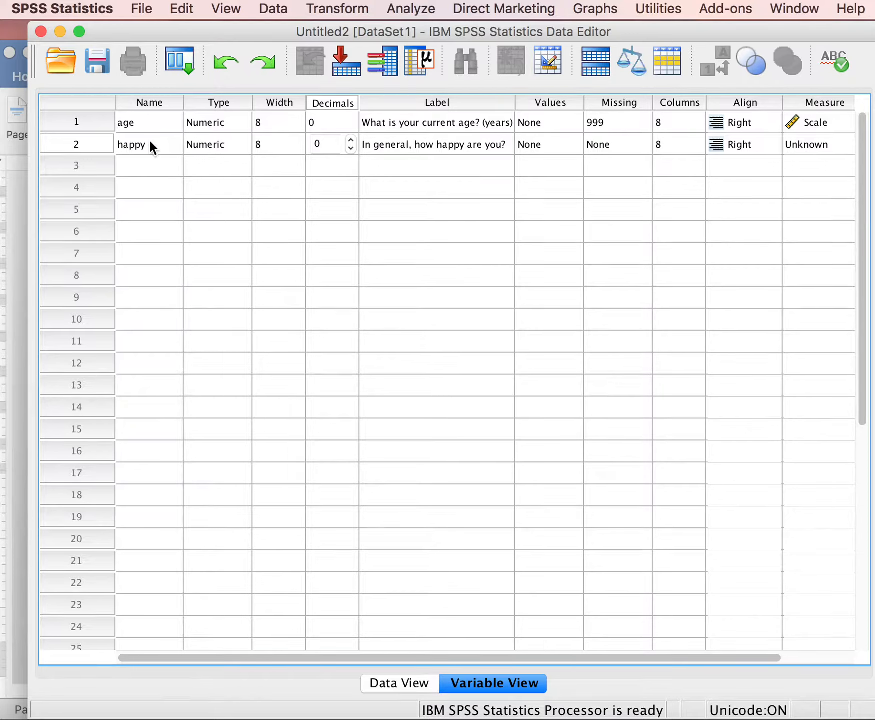
Add a value label to the happy variable so that 1 means "Very Happy".
double_click(563, 144)
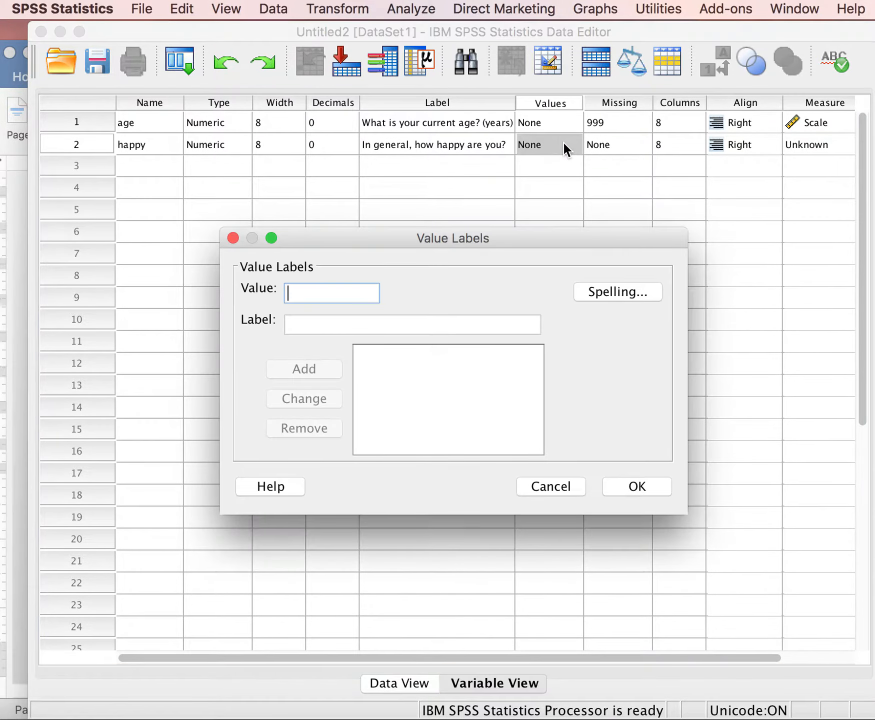
type("1")
left_click(311, 321)
type("Very Happy")
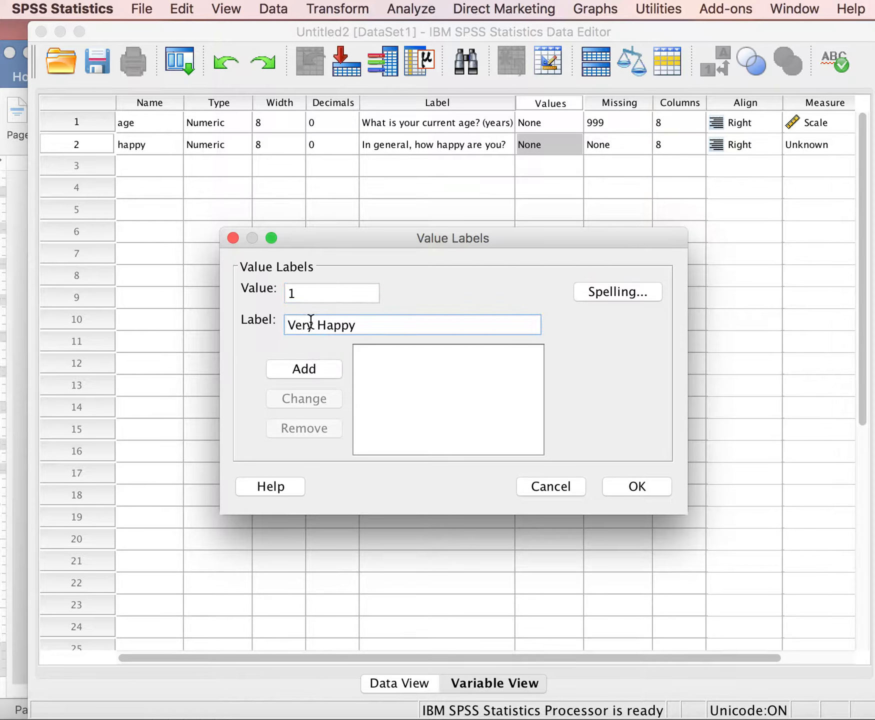
left_click(306, 369)
Add the value label "Pretty Happy" for value 2 of the happy variable.
type("2")
left_click(317, 322)
type("Pretty Happy")
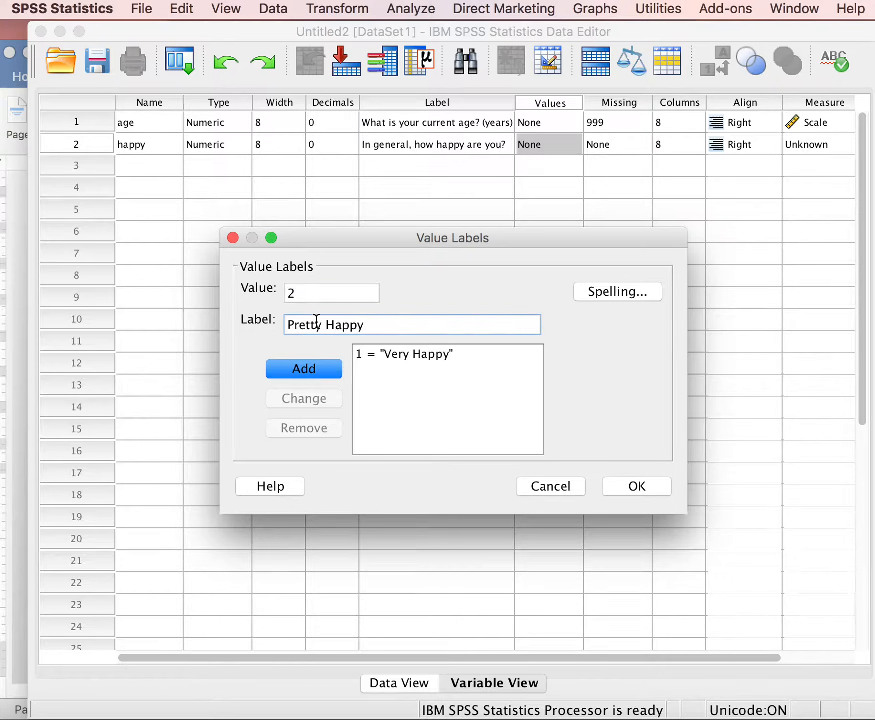
left_click(324, 368)
Add the value label "Not too Happy" for value 3 of the happy variable.
type("3")
key("Tab")
type("Not too Happy")
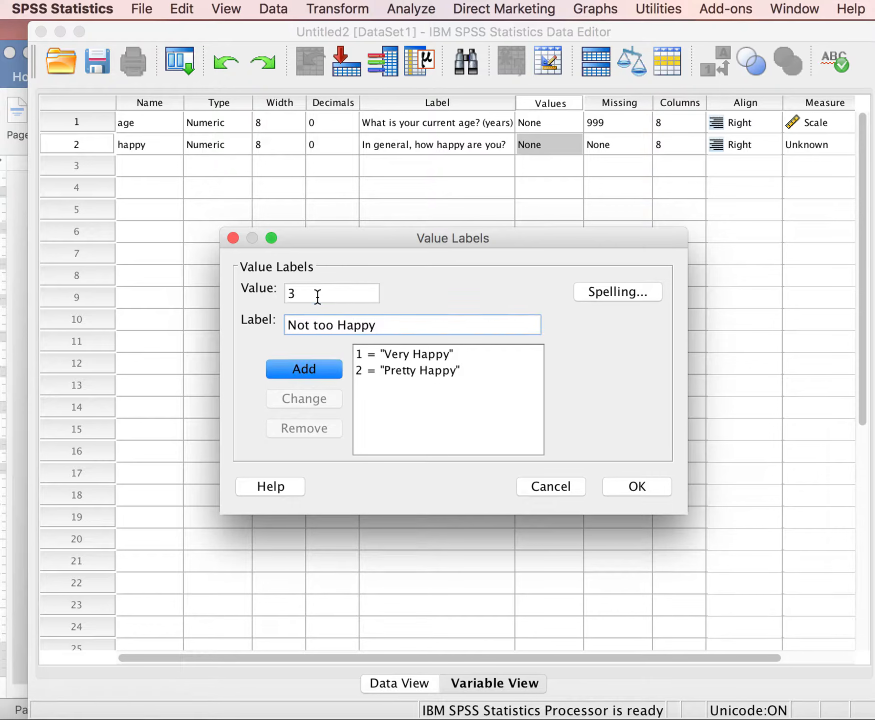
left_click(304, 368)
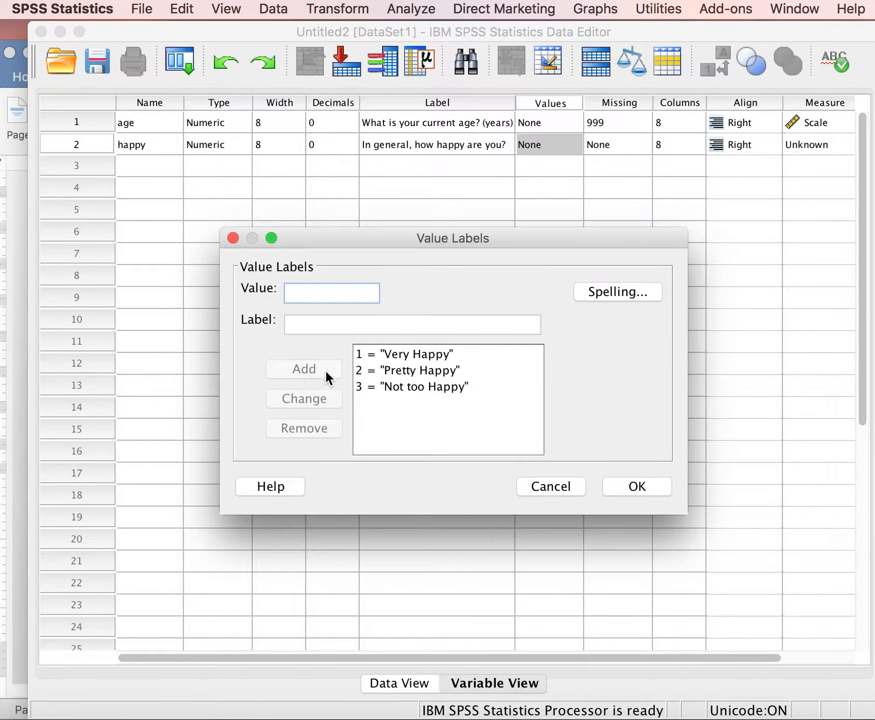
Apply the happy variable's value labels and define 0 as its discrete missing value.
left_click(635, 483)
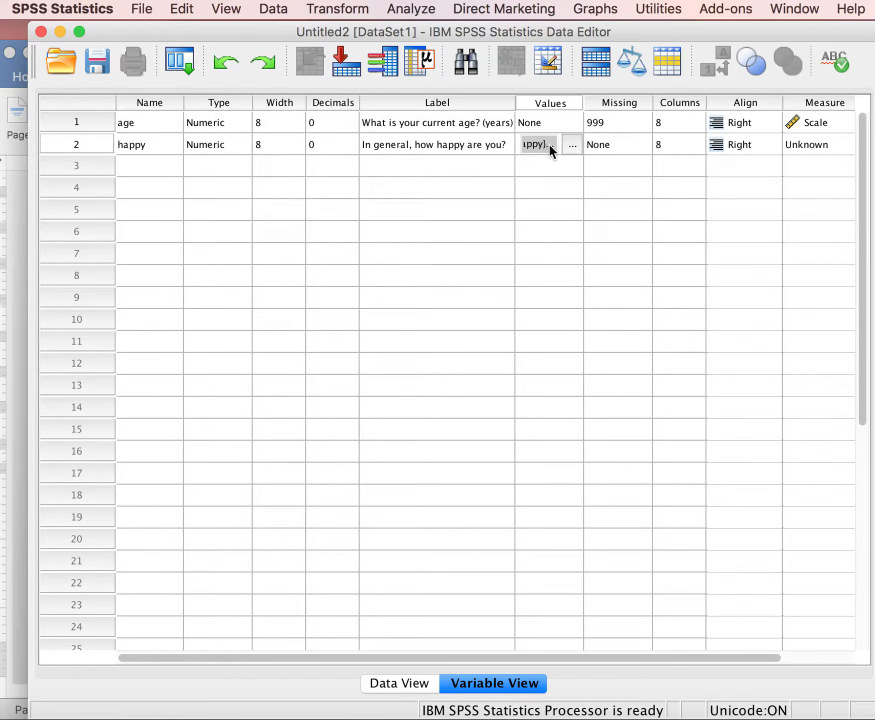
left_click(638, 145)
left_click(640, 145)
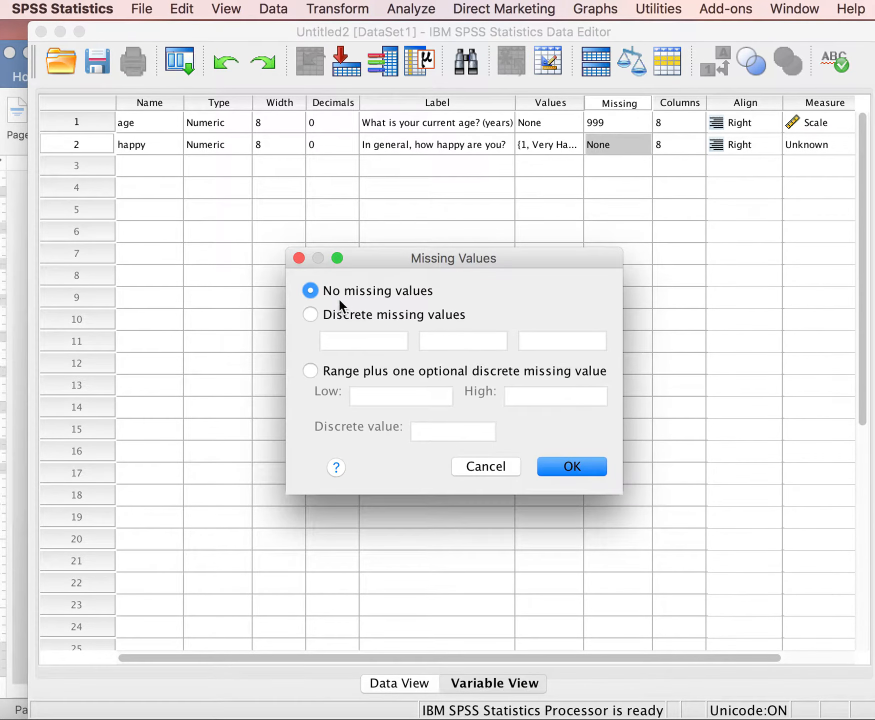
left_click(310, 315)
left_click(333, 334)
type("0")
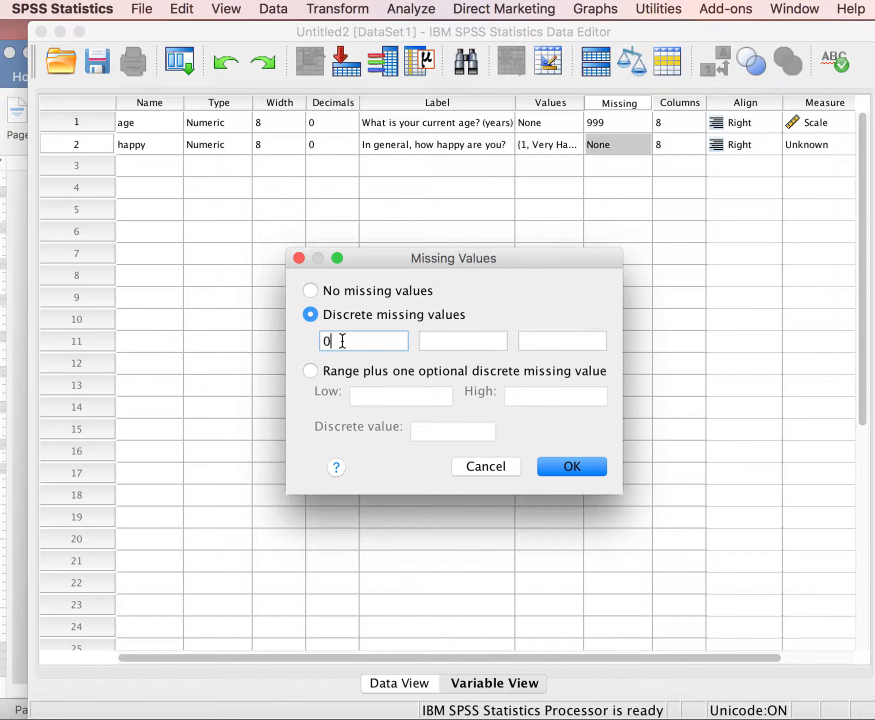
left_click(570, 465)
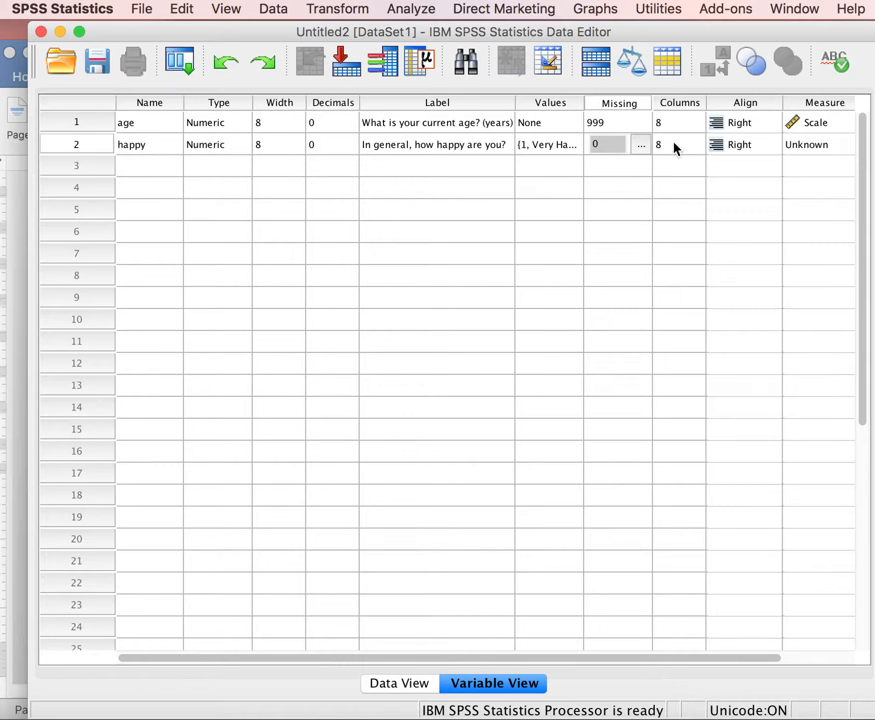
Set the happy variable's measurement level to Ordinal.
left_click(831, 144)
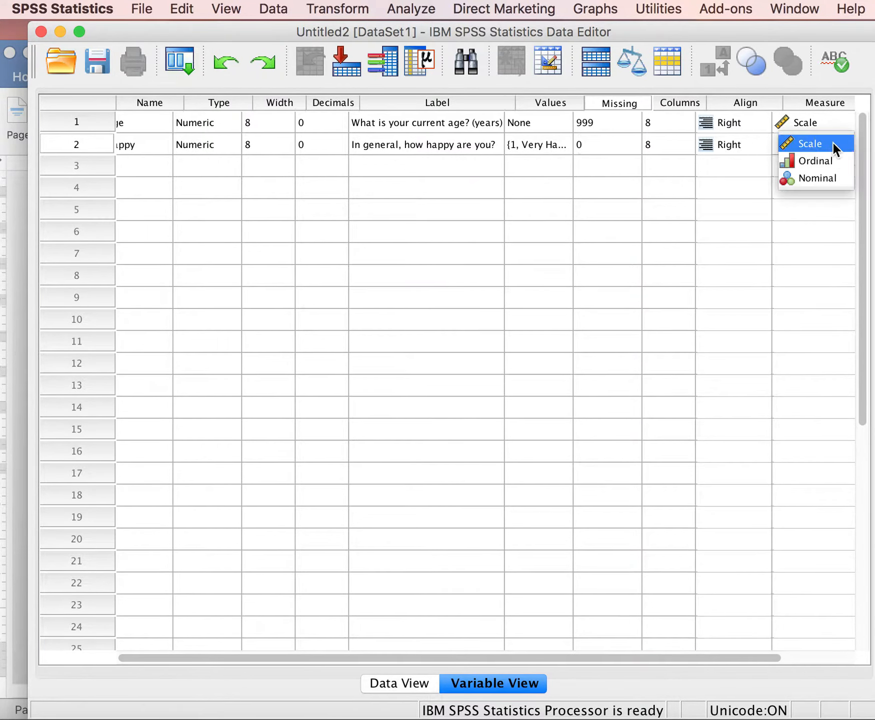
left_click(832, 142)
left_click(834, 145)
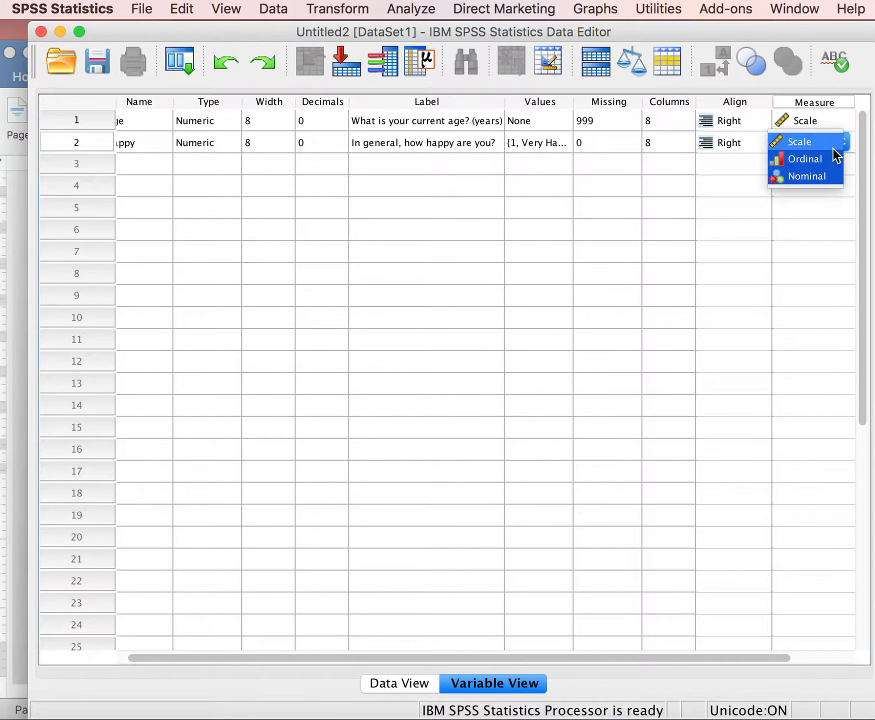
left_click(809, 160)
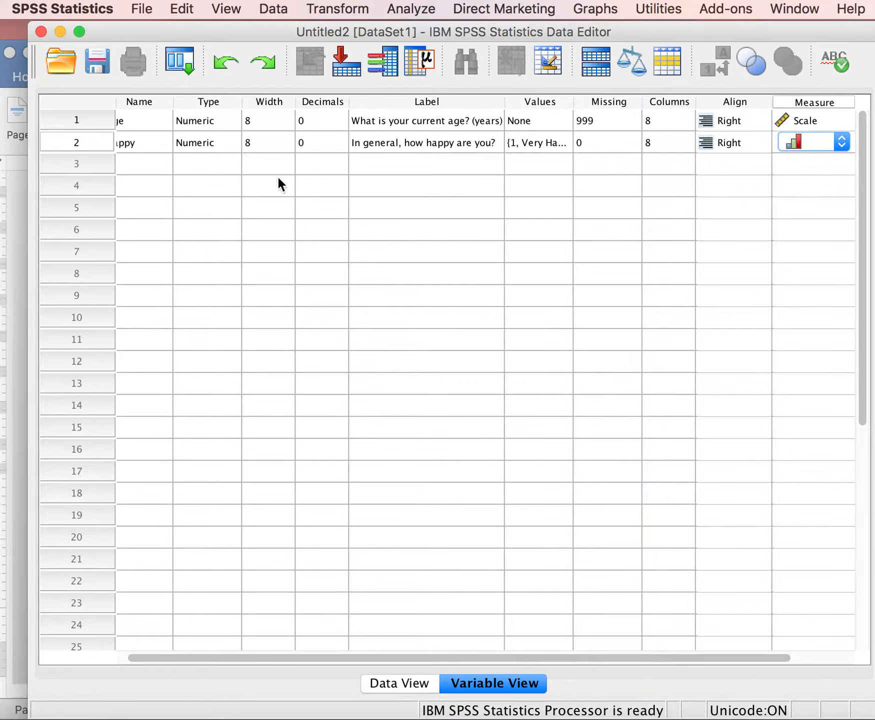
Create a third variable by entering the label "Where were you born?" in row 3.
left_click(378, 160)
type("Where were you")
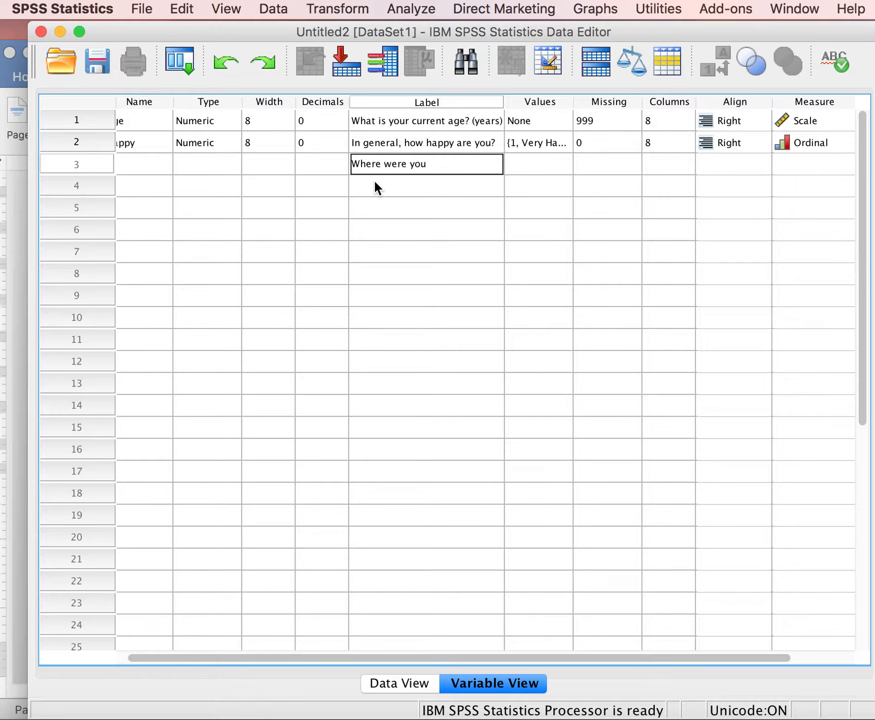
type(" born?")
Rename the third variable, labelled "Where were you born?", as born.
left_click(148, 165)
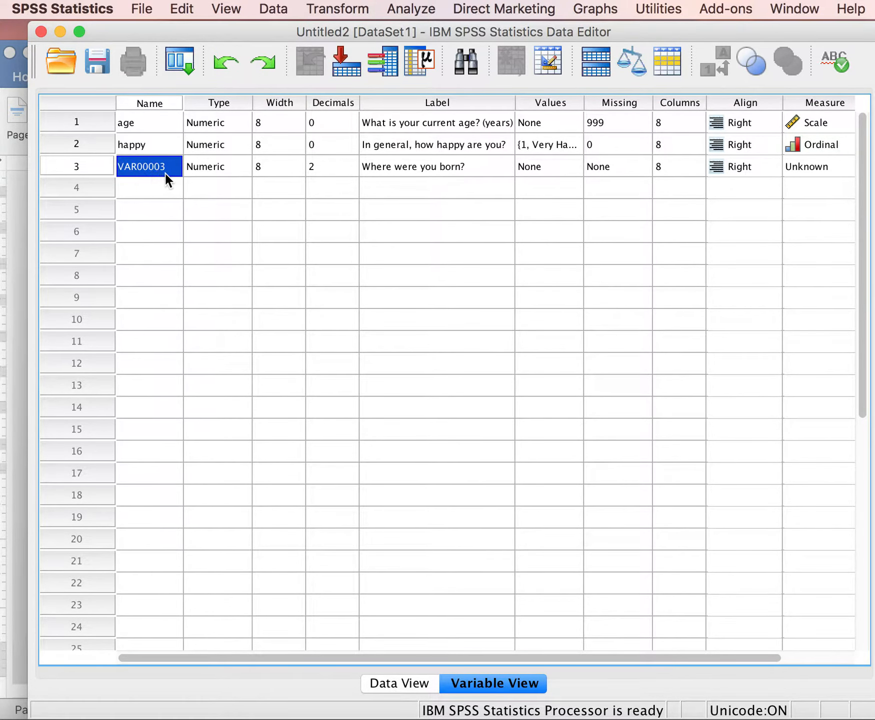
double_click(167, 172)
key("BackSpace")
key("BackSpace")
key("BackSpace")
key("BackSpace")
key("BackSpace")
key("BackSpace")
key("BackSpace")
key("BackSpace")
type("born")
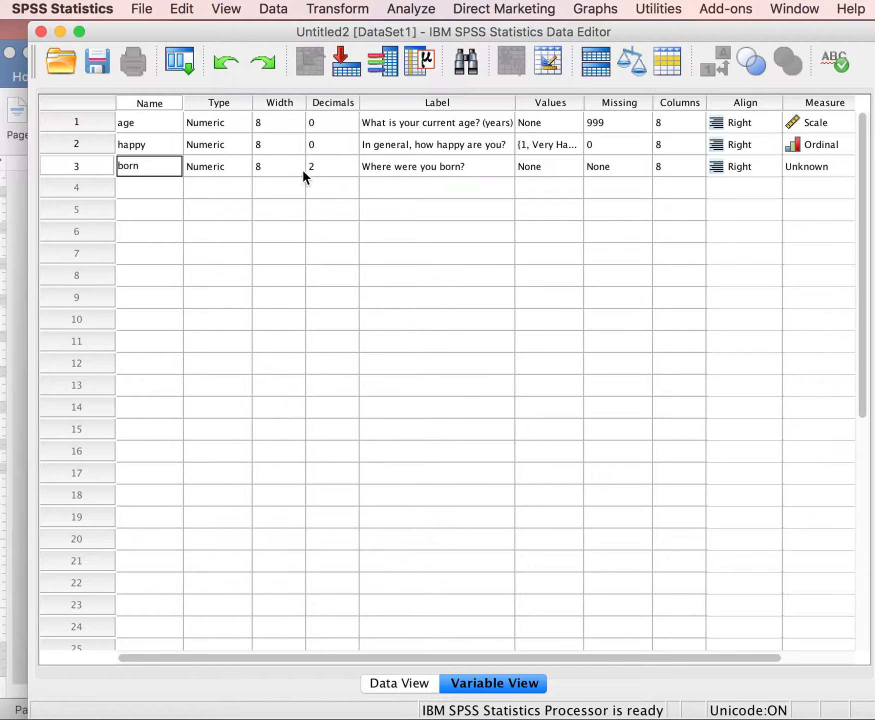
Set the born variable's decimals to 0.
left_click(353, 168)
left_click(352, 170)
left_click(351, 170)
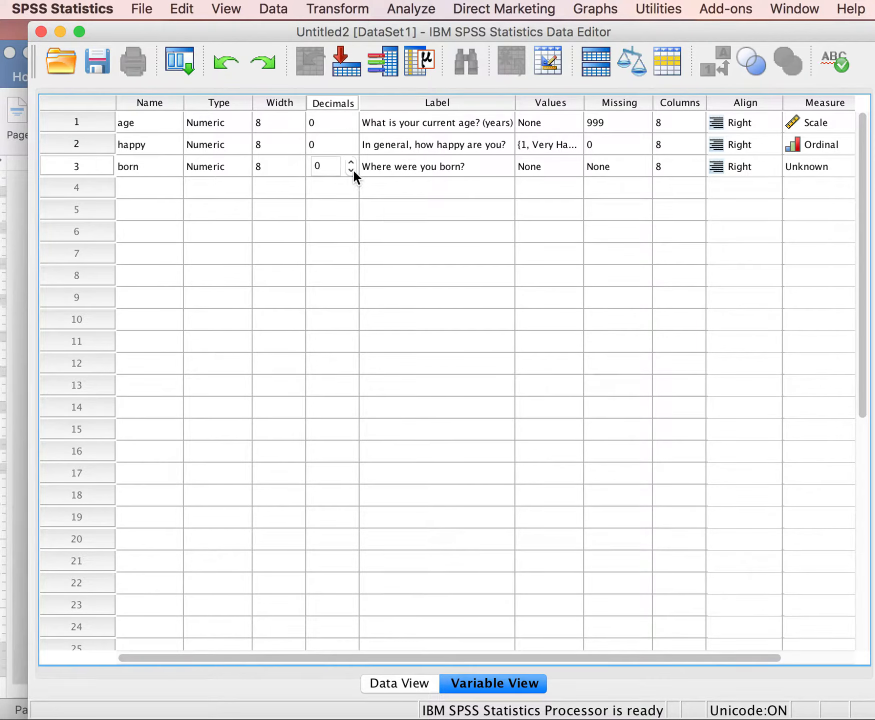
Add a value label to the born variable so that 1 means "Western US".
left_click(560, 167)
left_click(568, 166)
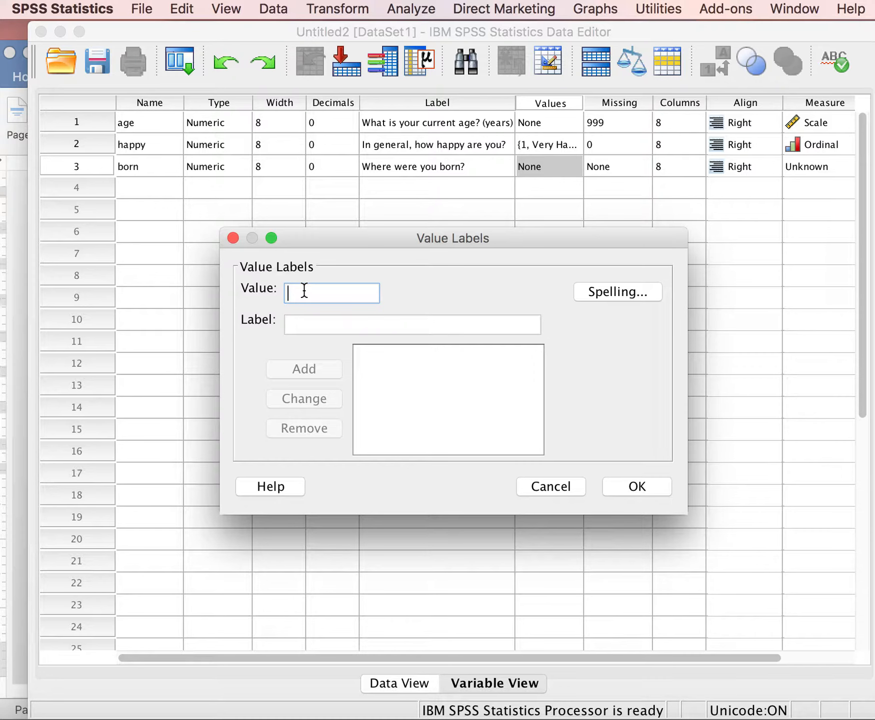
type("1")
left_click(301, 320)
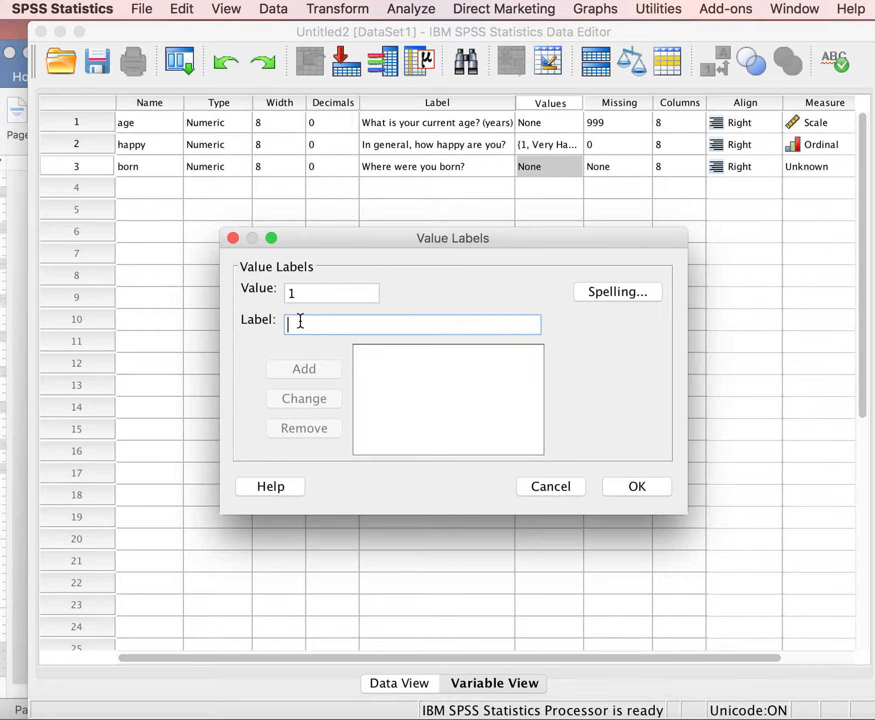
type("West")
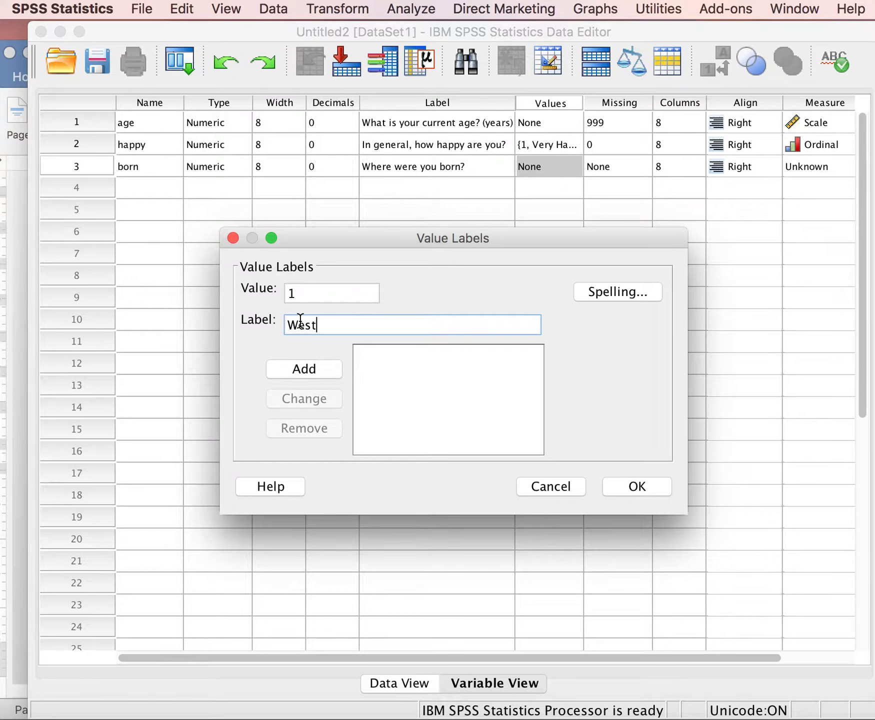
type("ern US")
key("Tab")
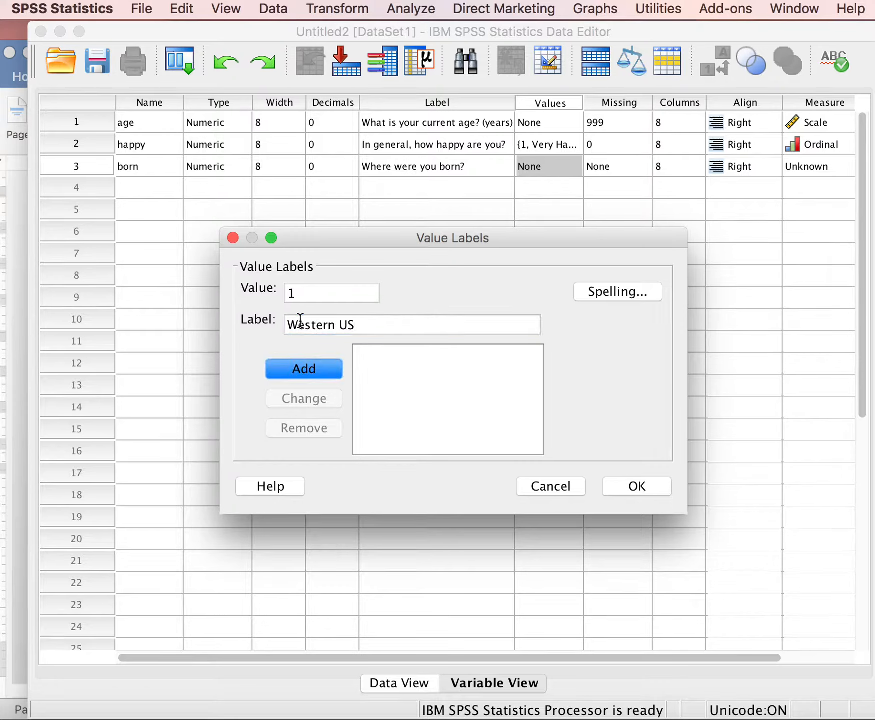
key("space")
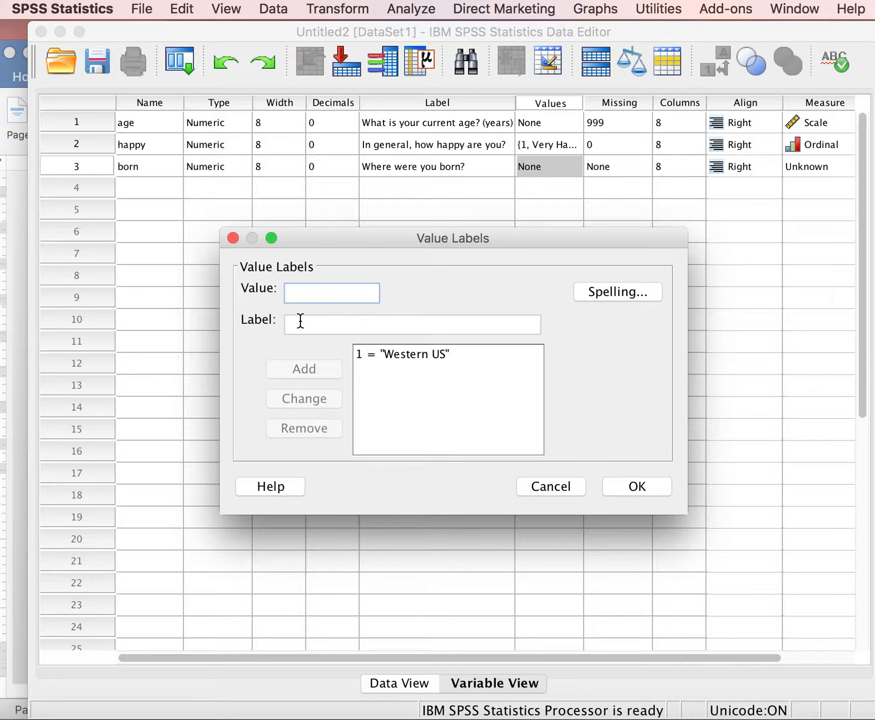
Add the value label "Central US" for value 2 of the born variable.
type("2")
key("Tab")
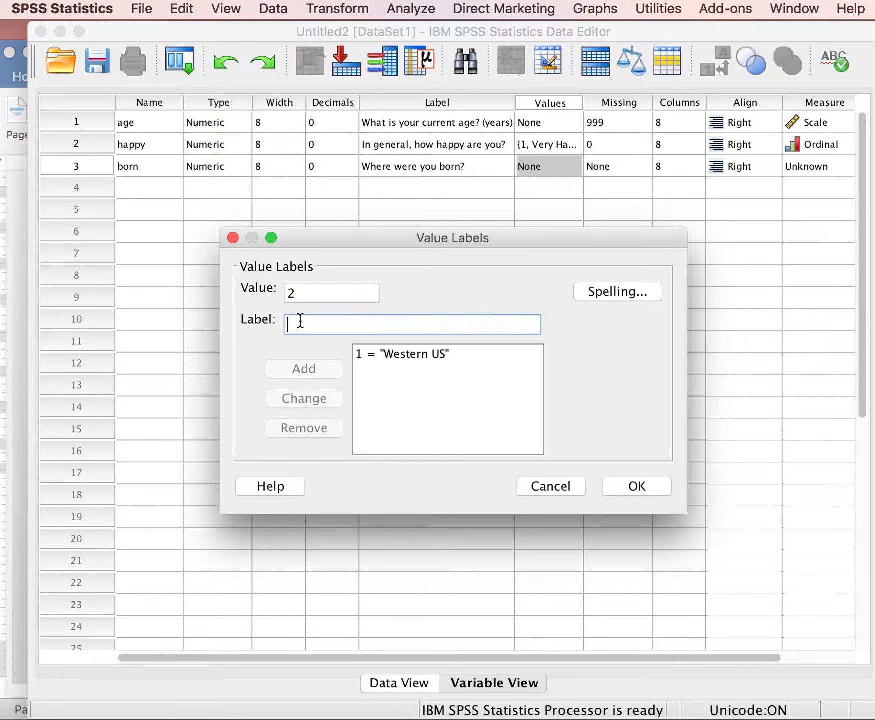
type("Central US")
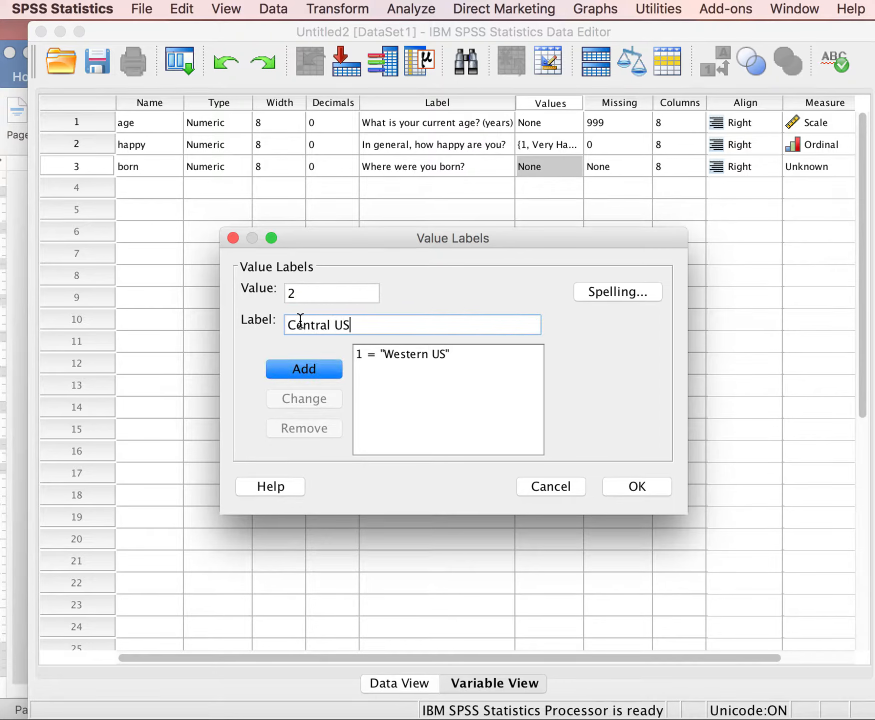
key("Tab")
key("Return")
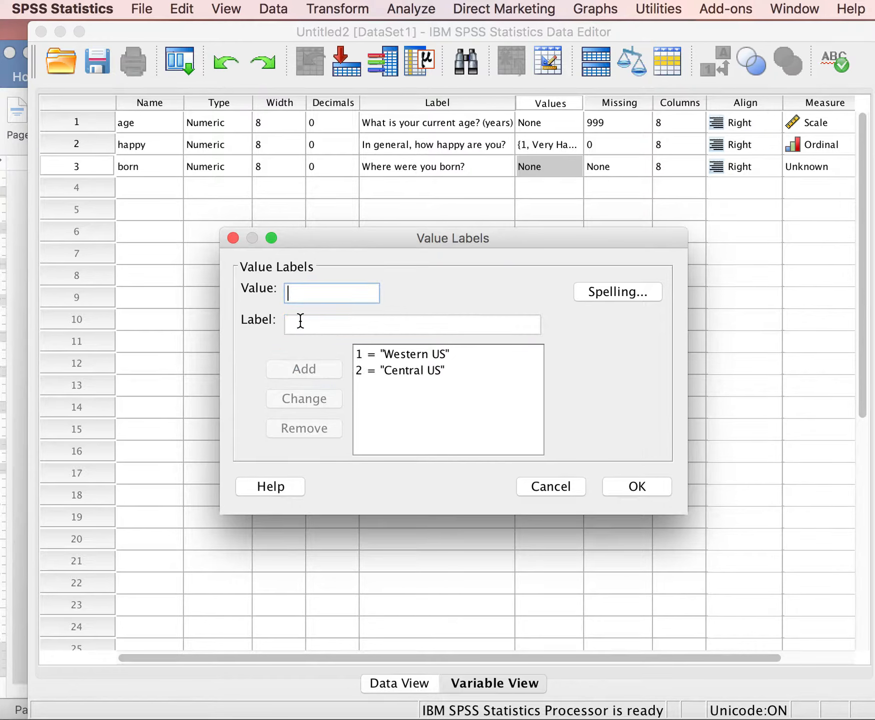
Add the value label "Eastern US" for value 3 of the born variable.
type("3")
key("Tab")
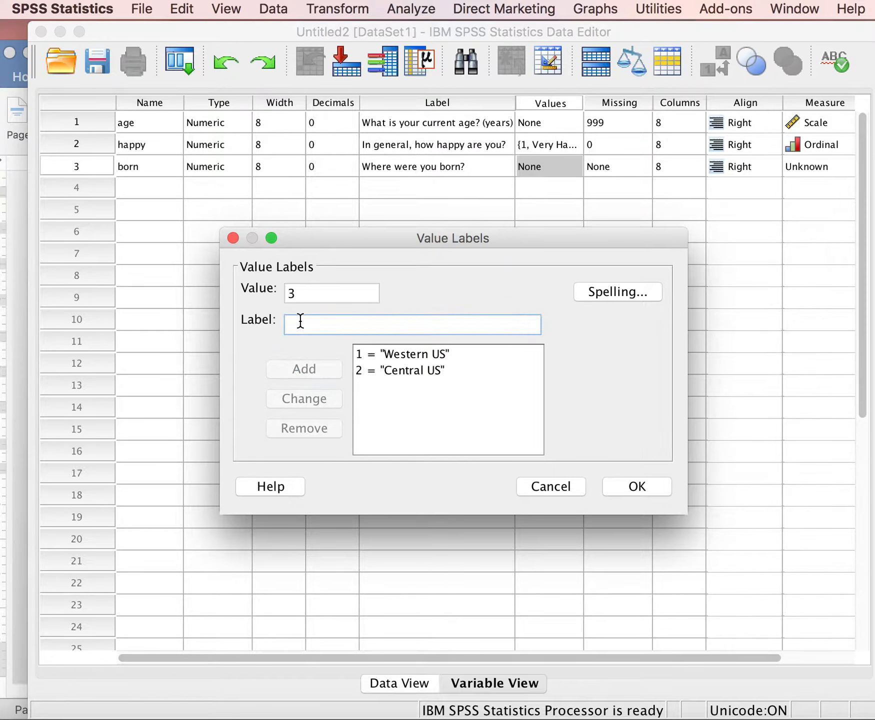
type("Eastern US")
key("Tab")
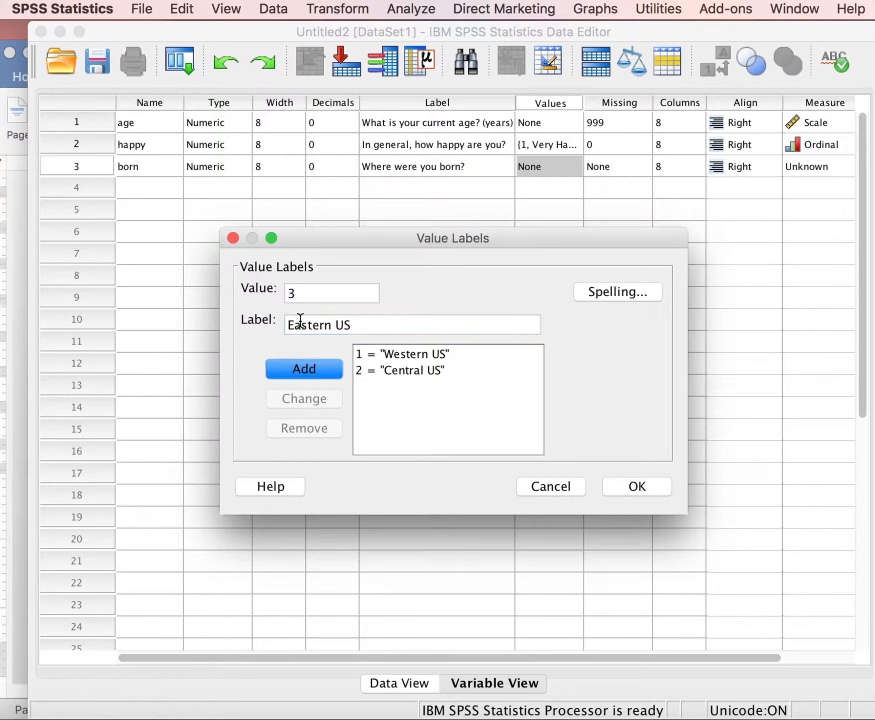
key("Return")
Add the value label "Other" for value 4 of the born variable and apply its value labels.
type("4")
key("Tab")
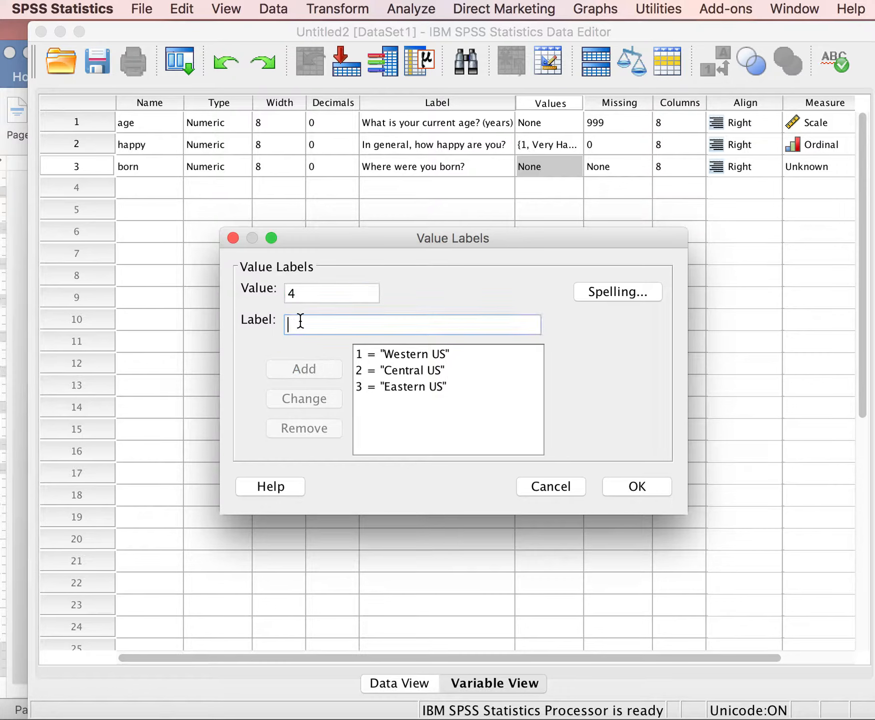
type("Other")
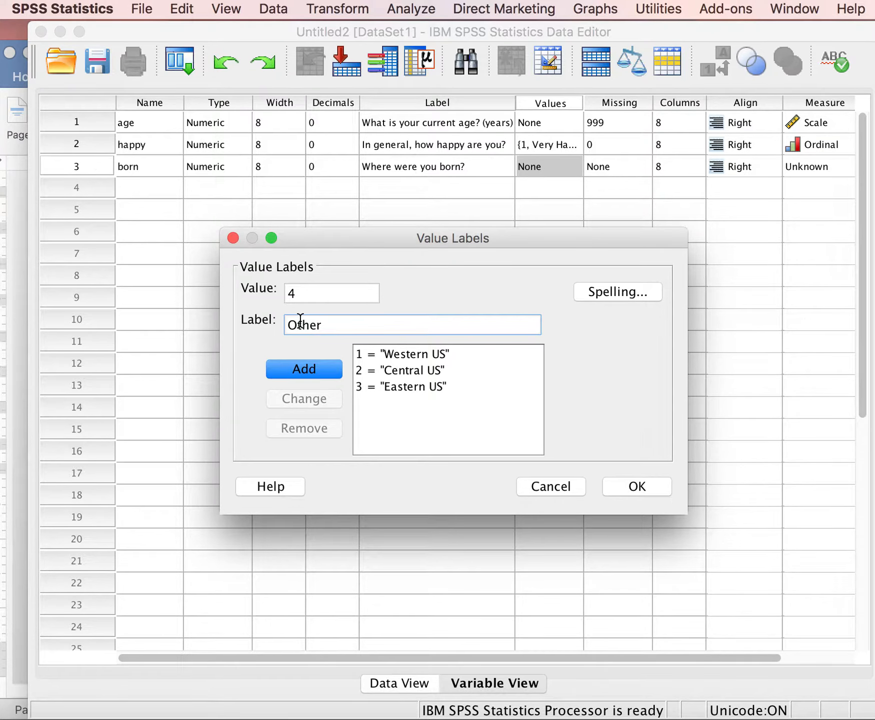
left_click(305, 368)
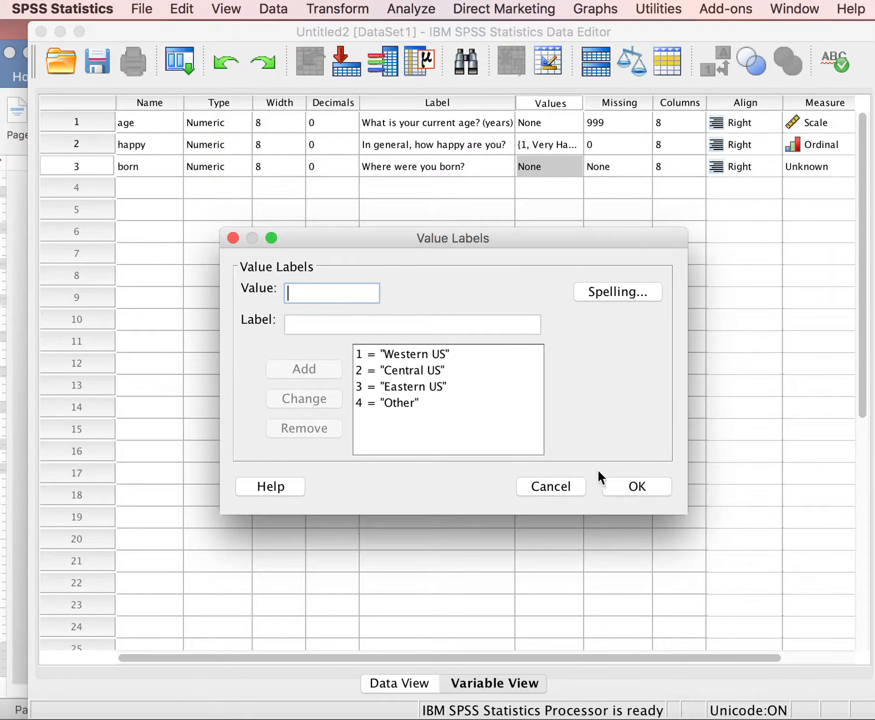
left_click(633, 488)
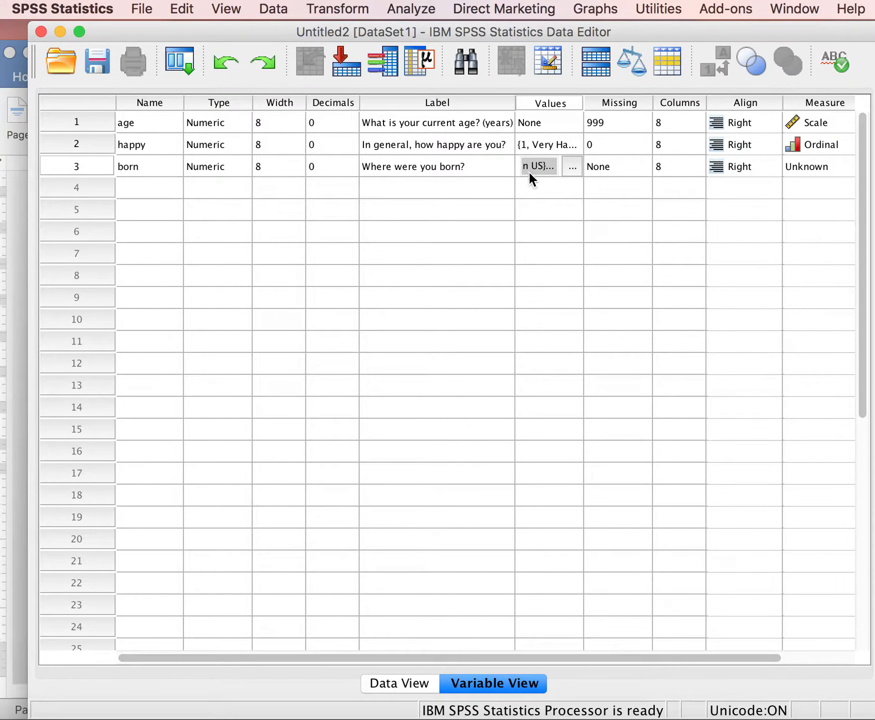
Define 0 as the discrete missing value for the born variable.
left_click(626, 167)
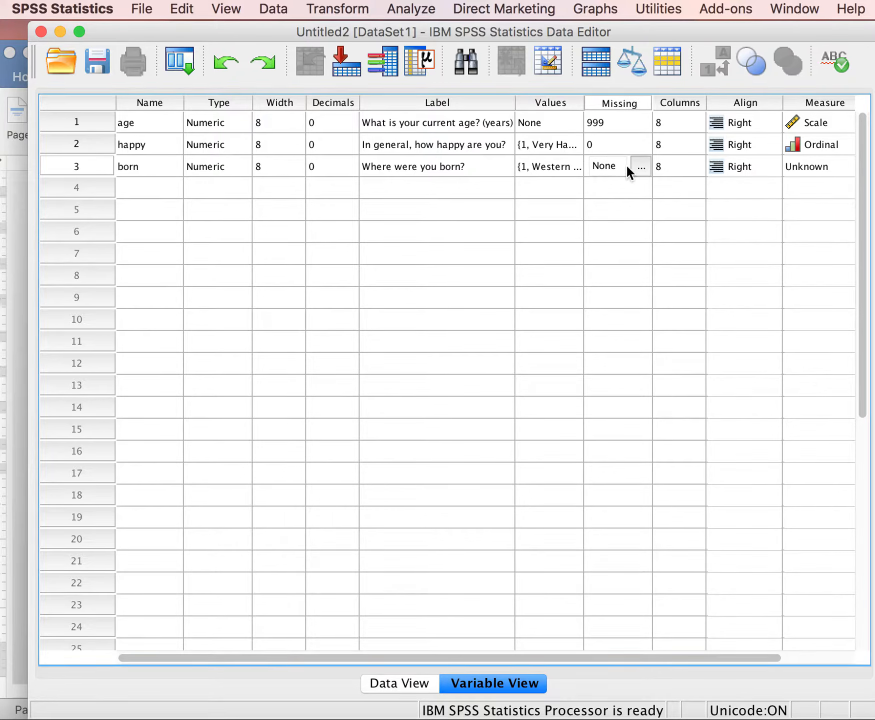
left_click(640, 166)
left_click(310, 314)
left_click(335, 342)
type("0")
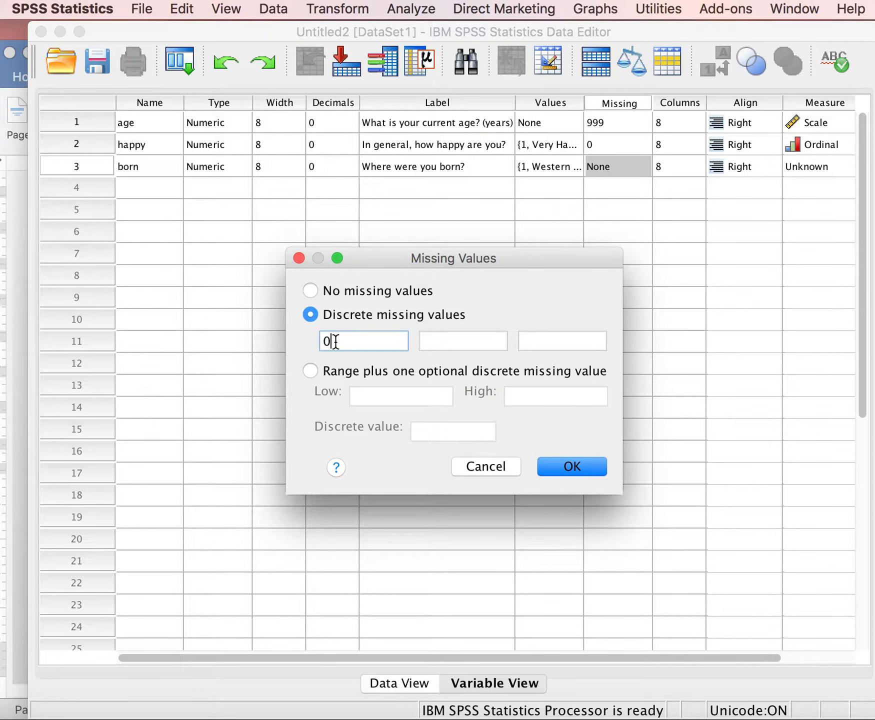
left_click(558, 465)
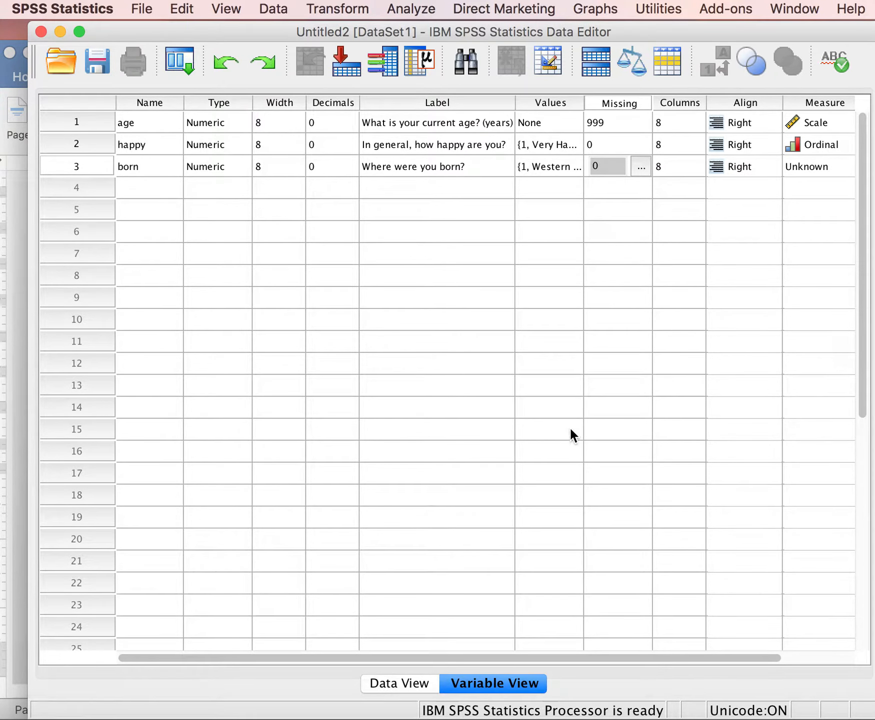
Set the born variable's measurement level to Nominal and widen the data editor window.
left_click(834, 162)
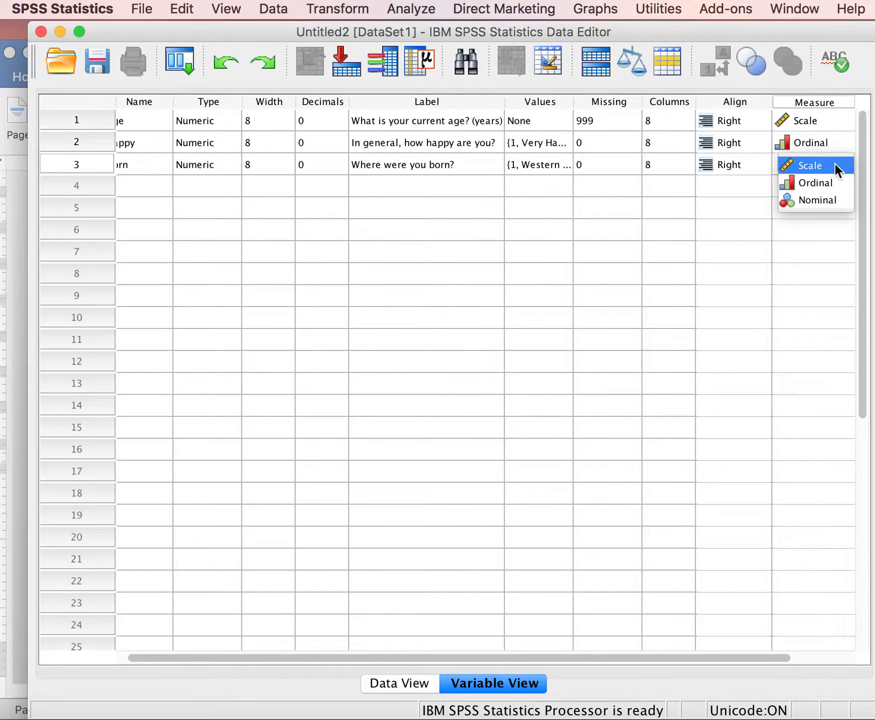
left_click(826, 198)
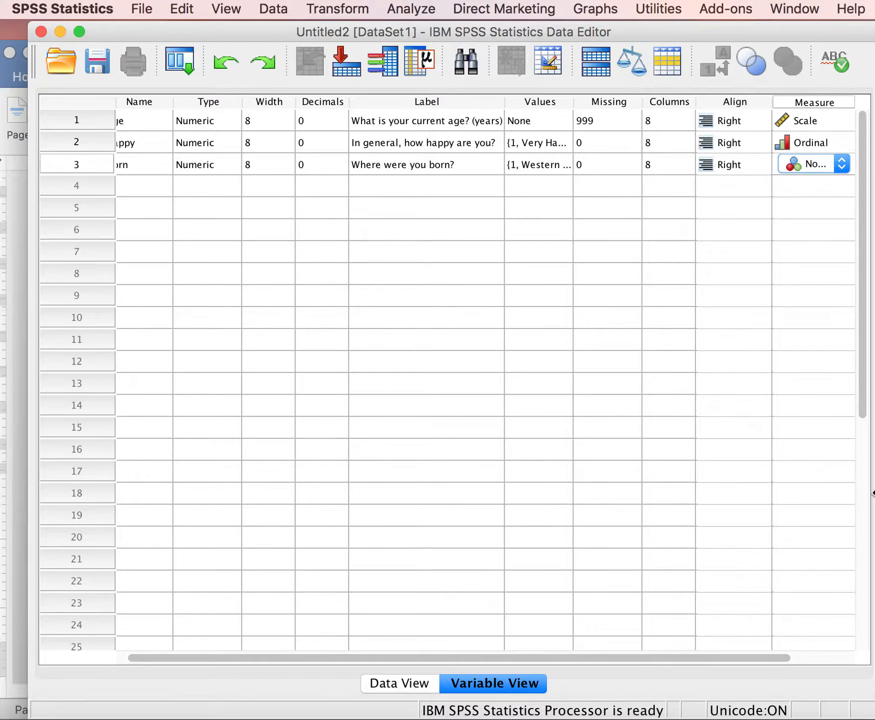
left_click_drag(869, 494, 874, 494)
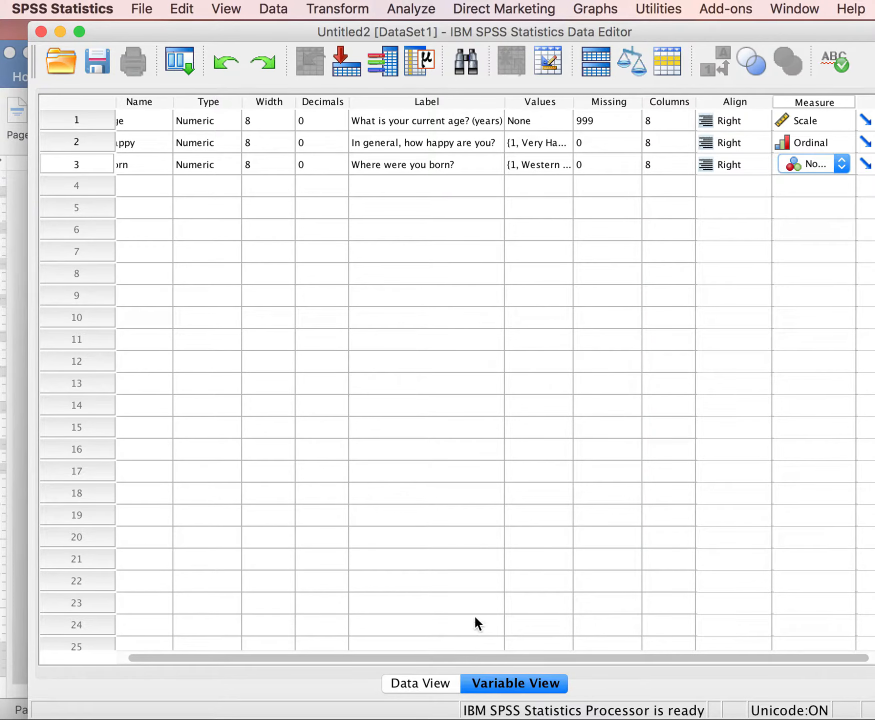
left_click_drag(470, 655, 415, 650)
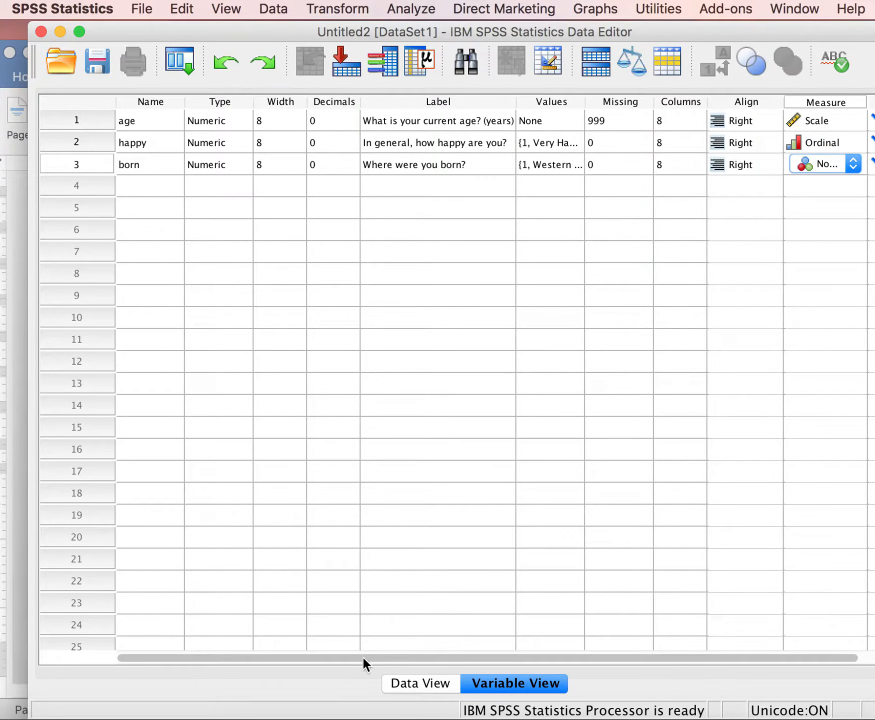
Switch to the case data and enter 35 as the age of the first case.
left_click(418, 682)
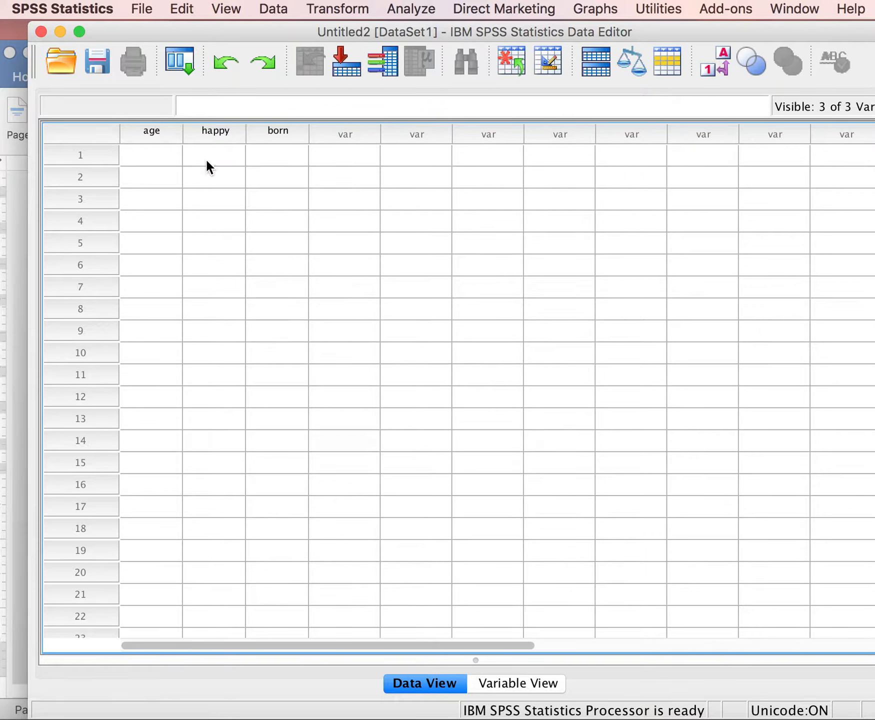
left_click(147, 157)
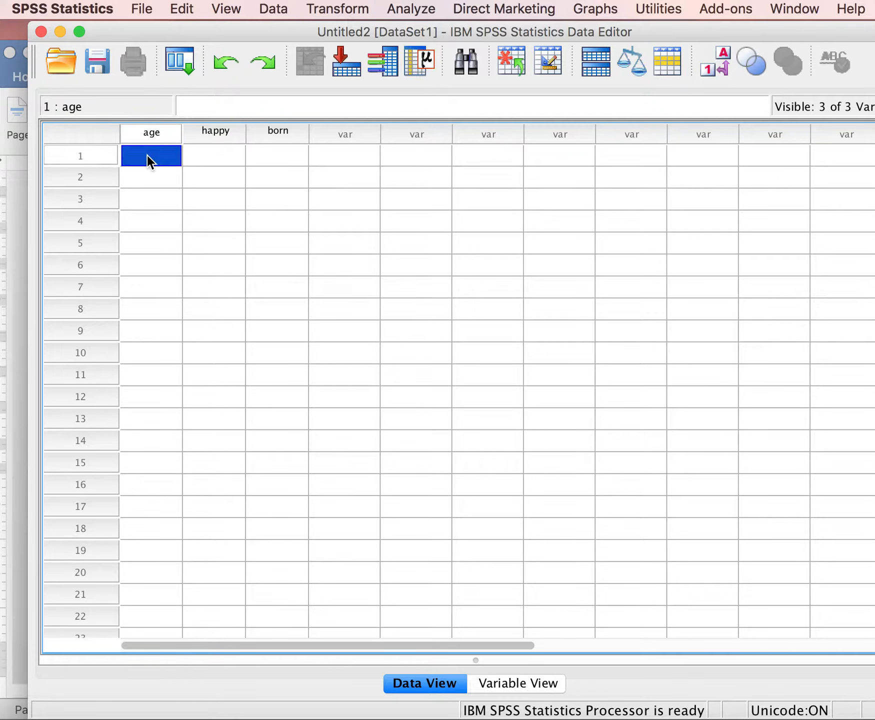
type("35")
key("Return")
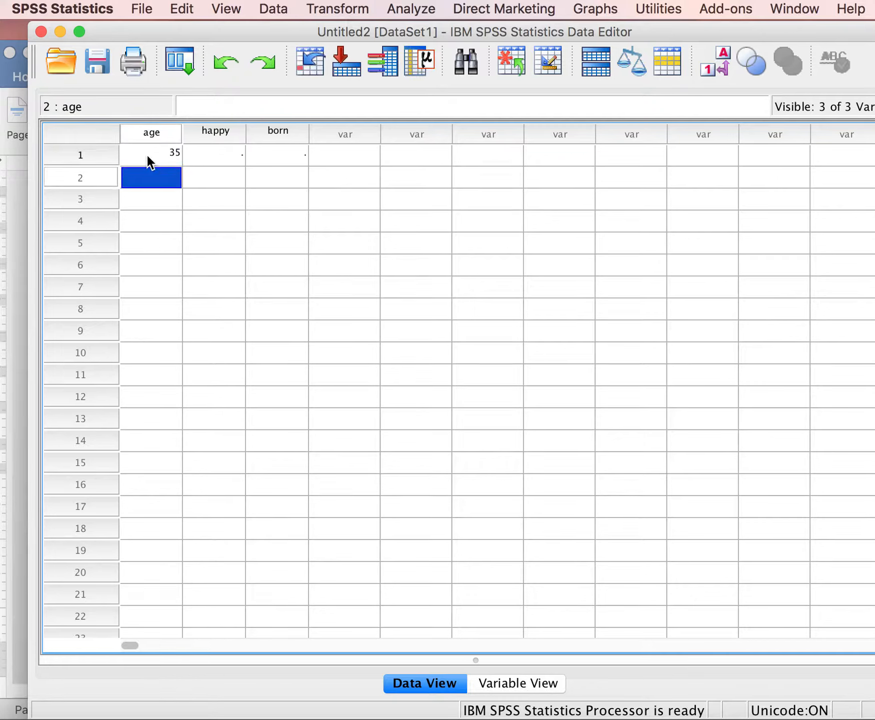
Enter the ages 17, 58, 33, 27 and 78 for cases 2 through 6.
type("17")
key("Return")
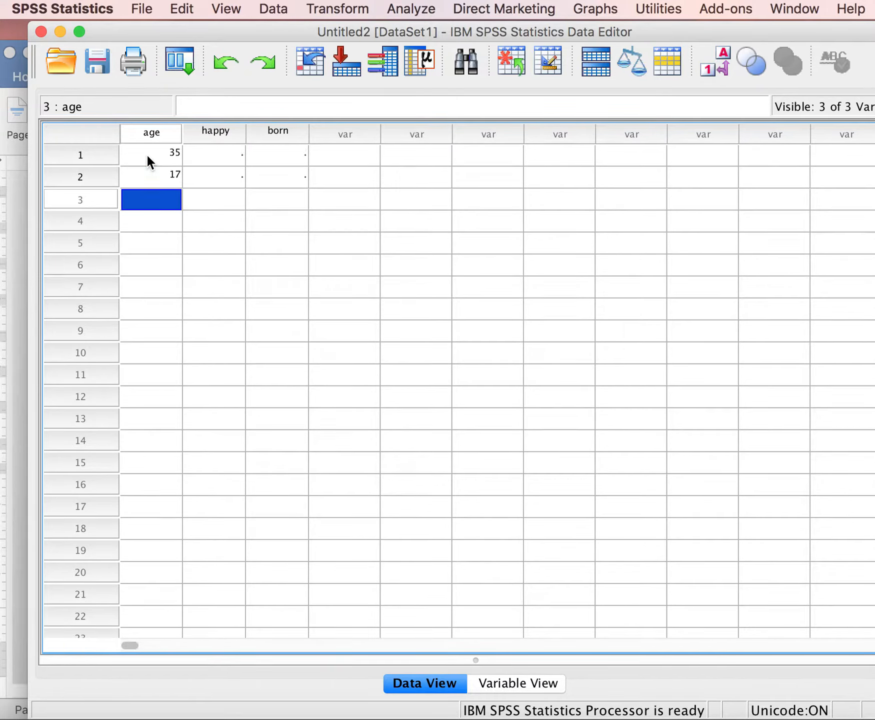
type("58")
type("33")
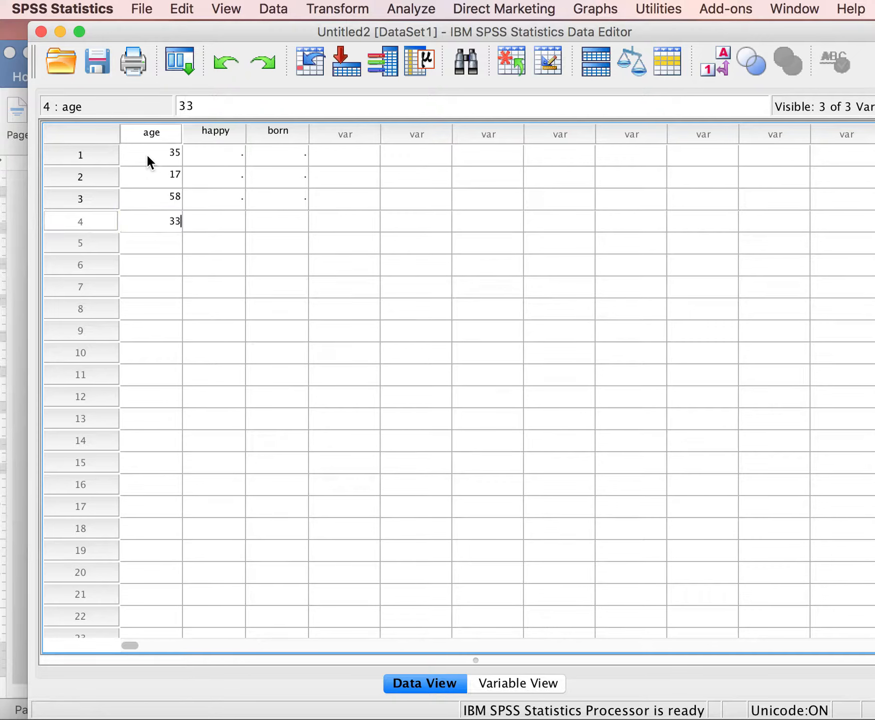
key("Return")
type("27")
key("Return")
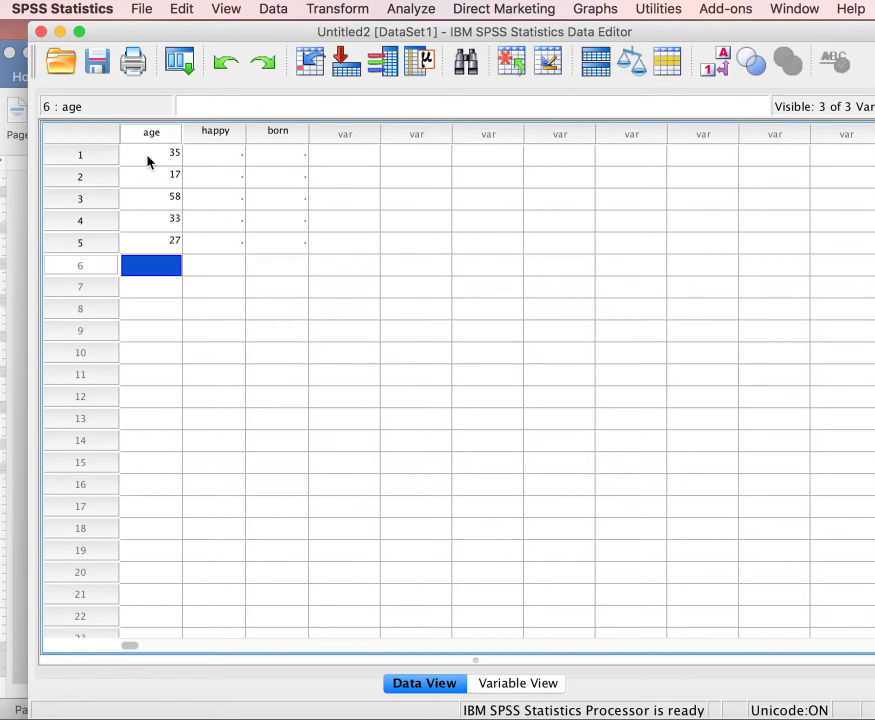
type("78")
key("Return")
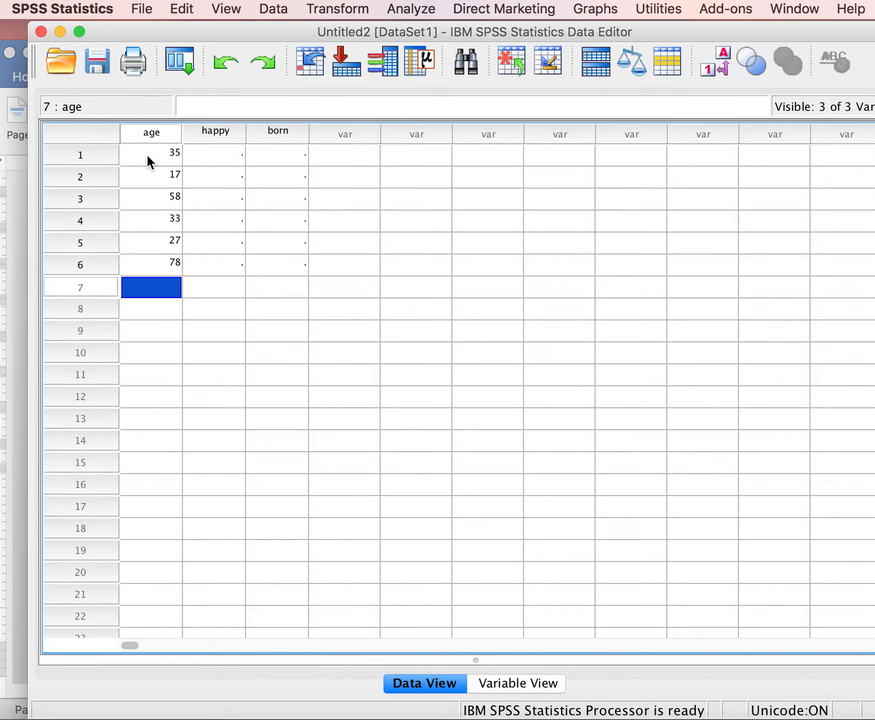
Enter the ages 48, 33, 29, 64, 34 and 72 for cases 7 through 12.
type("48")
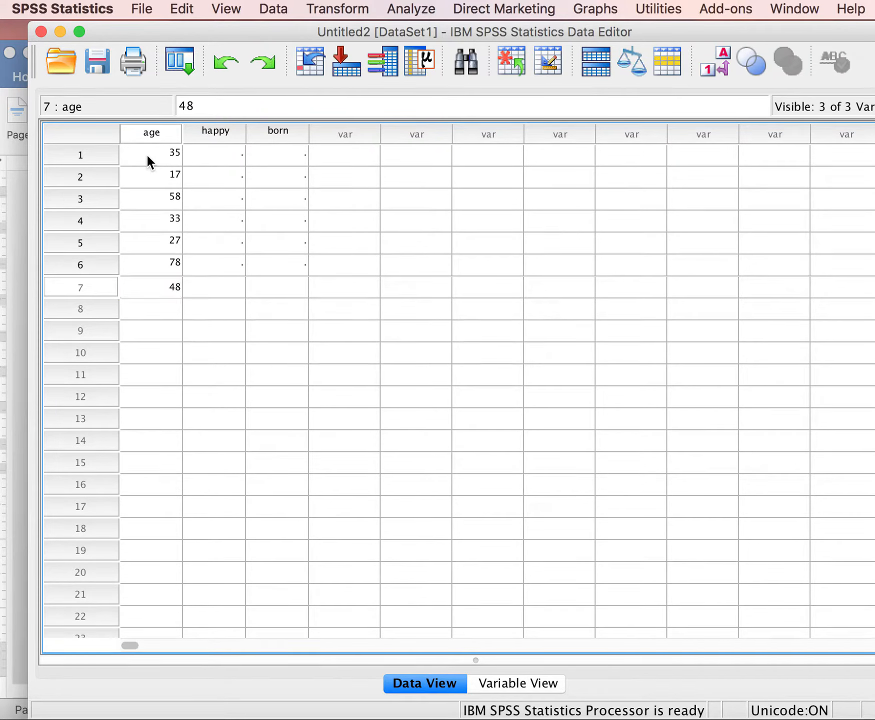
key("Return")
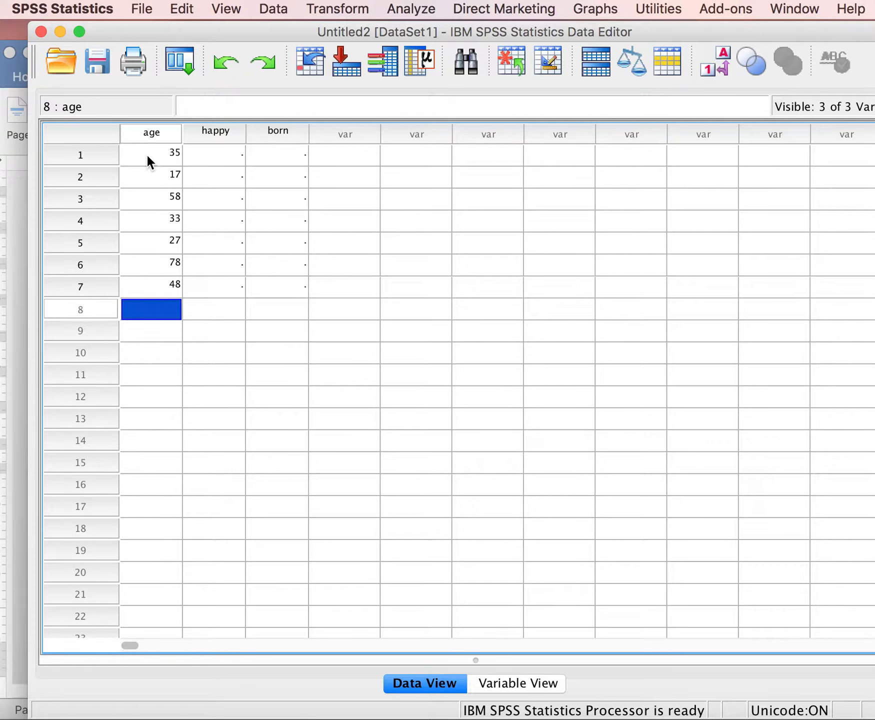
type("33")
key("Return")
type("29")
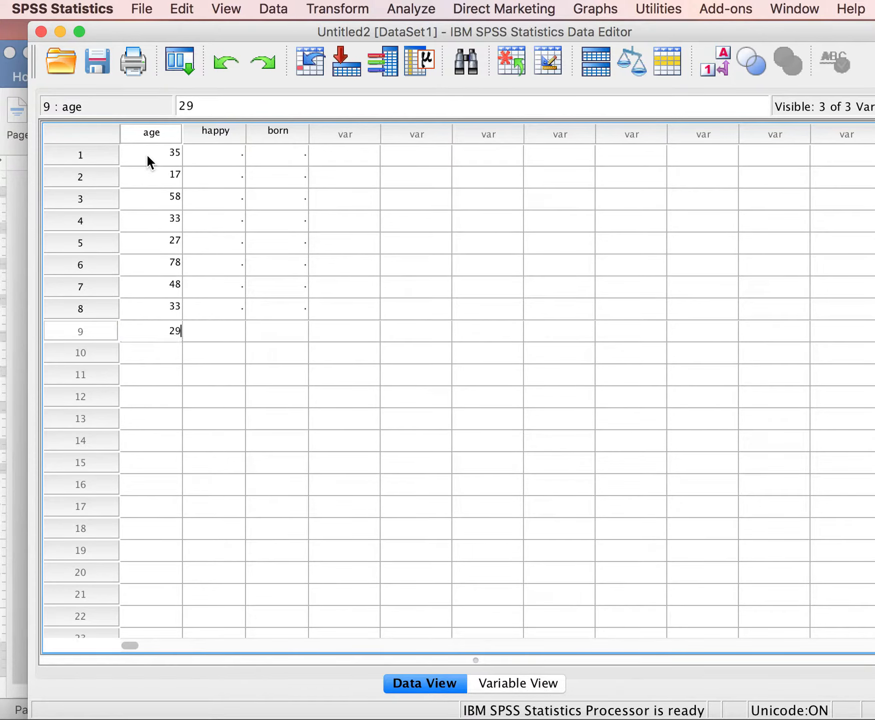
key("Return")
type("64")
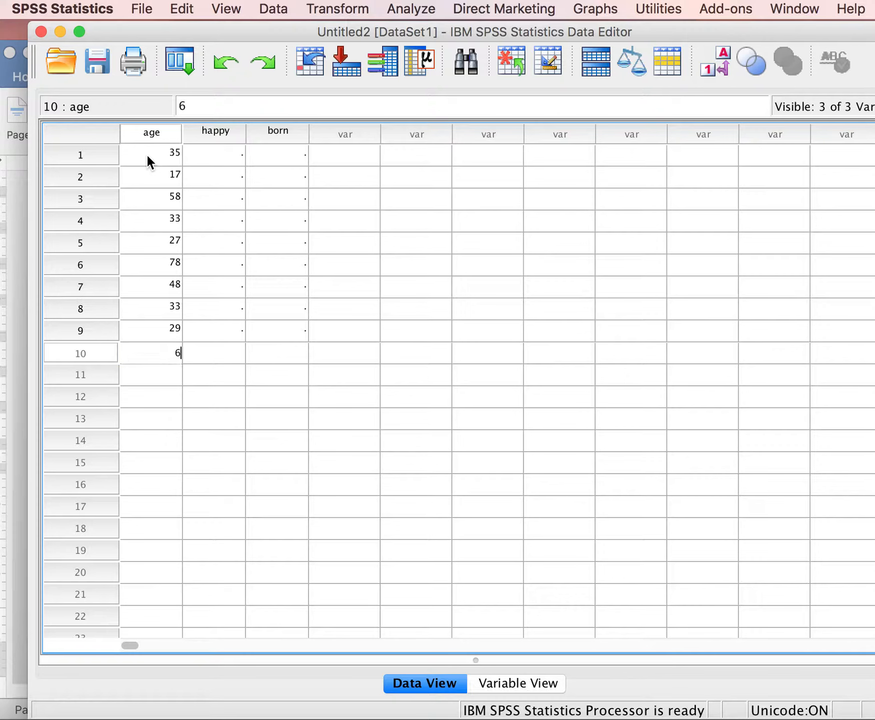
key("Return")
type("34")
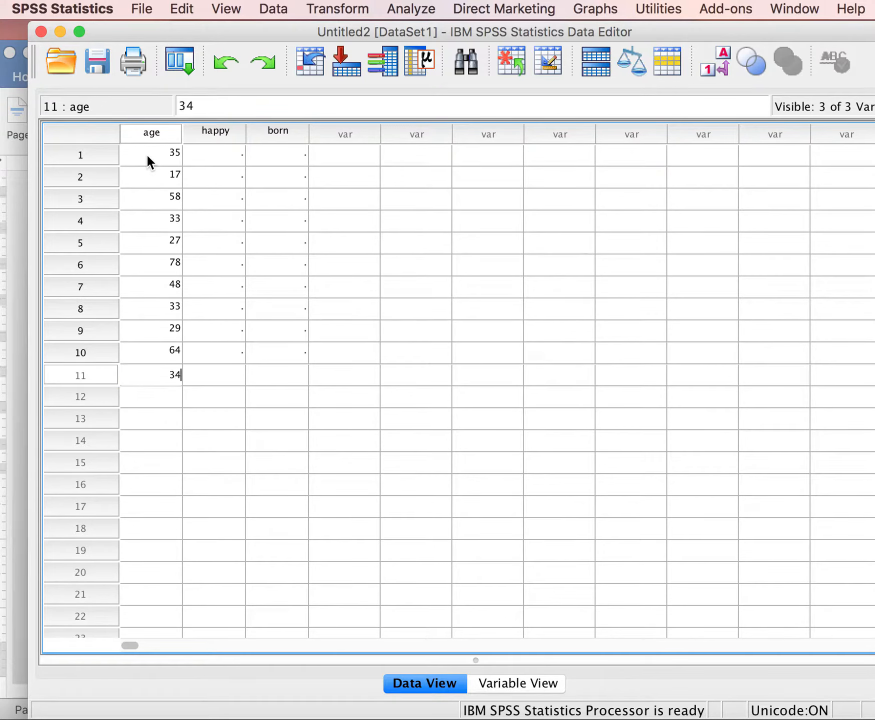
key("Return")
type("72")
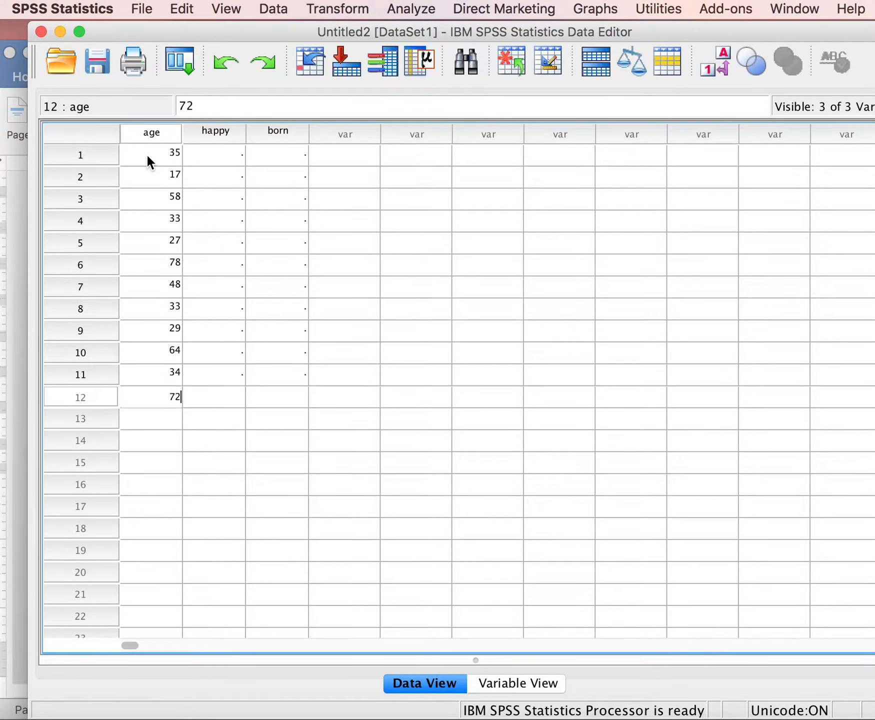
Enter the happy values 1, 2 and 3 for cases 1 through 3.
left_click(212, 155)
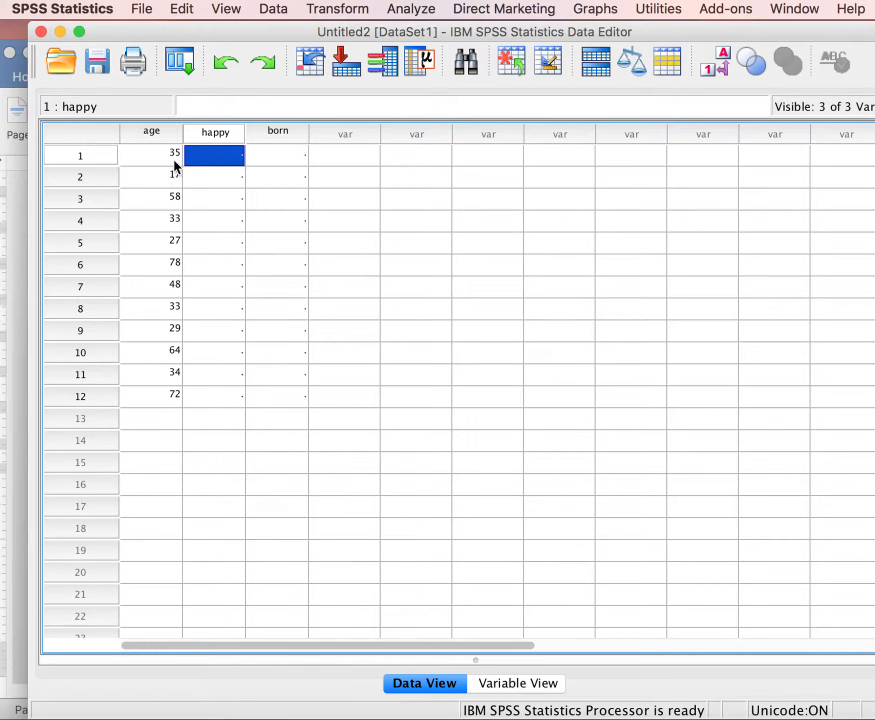
double_click(226, 155)
type("1")
key("Return")
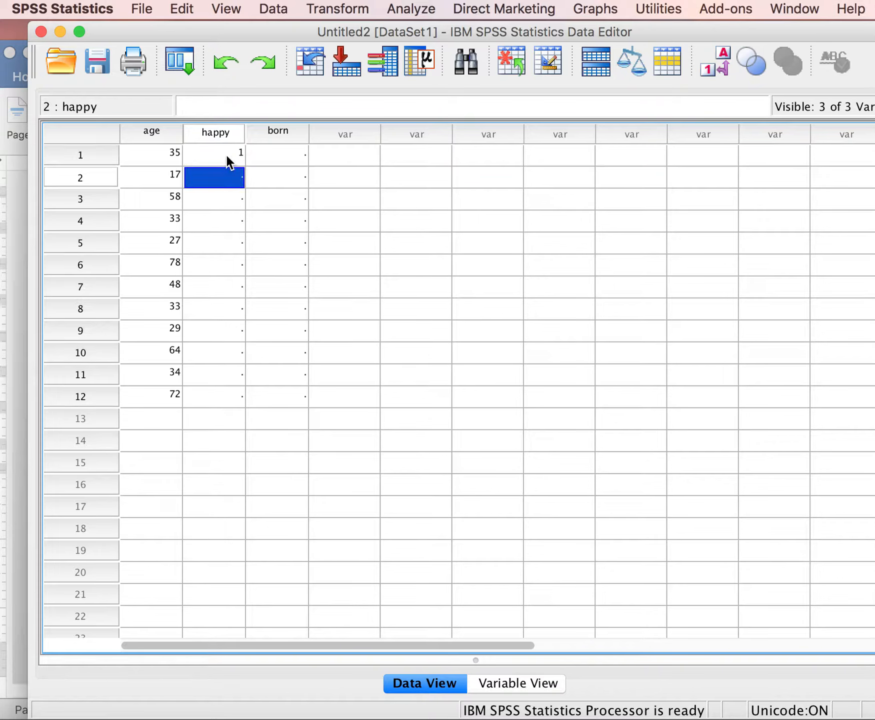
type("2")
key("Return")
type("3")
key("Return")
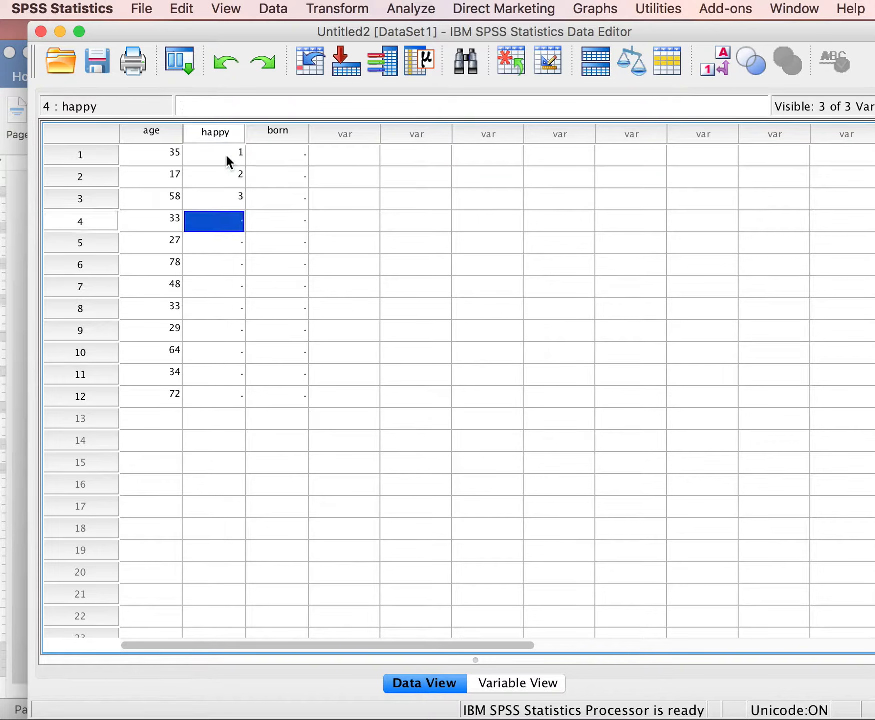
Enter the happy values 1, 1, 1 and 2 for cases 4 through 7.
type("1")
key("Return")
type("1")
key("Return")
type("1")
key("Return")
type("2")
key("Return")
Enter the happy values 1, 3, 2, 1 and 1 for cases 8 through 12.
type("1")
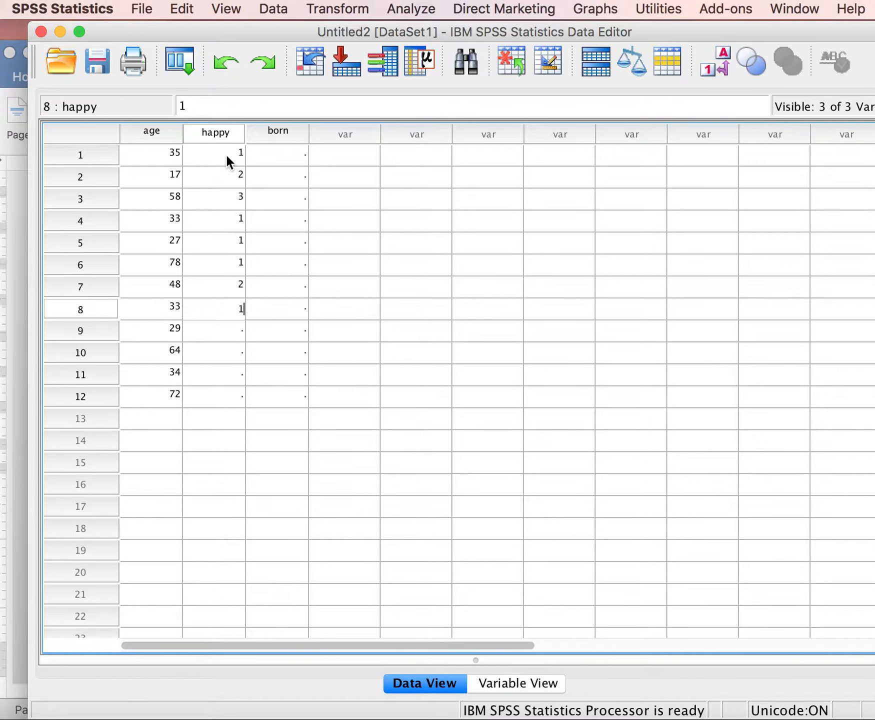
key("Return")
type("3")
key("Return")
type("2")
key("Return")
type("1")
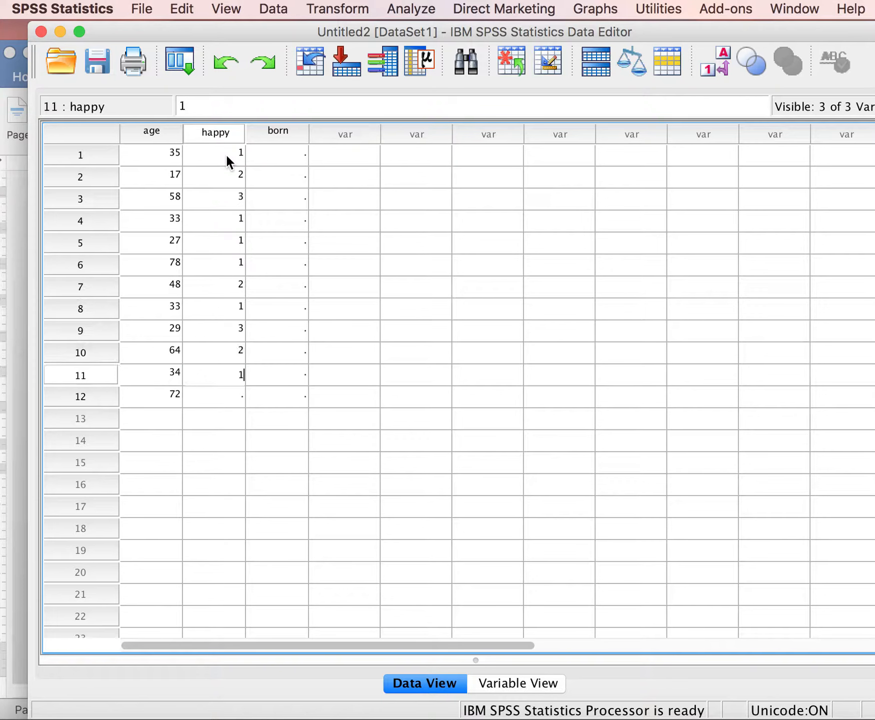
key("Return")
type("1")
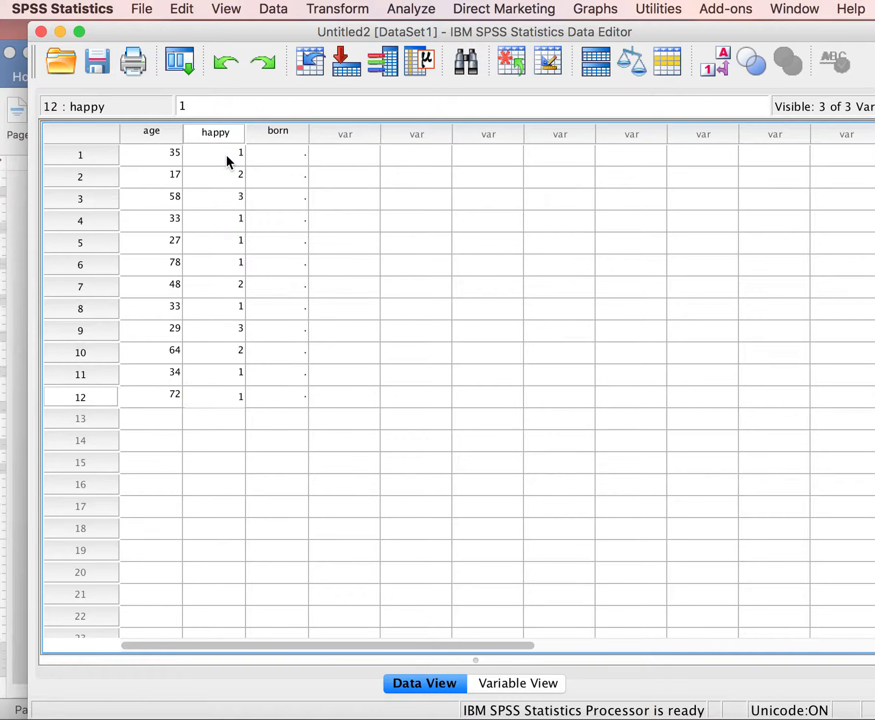
Enter the born values 3, 2, 1 and 1 for cases 1 through 4.
left_click(278, 156)
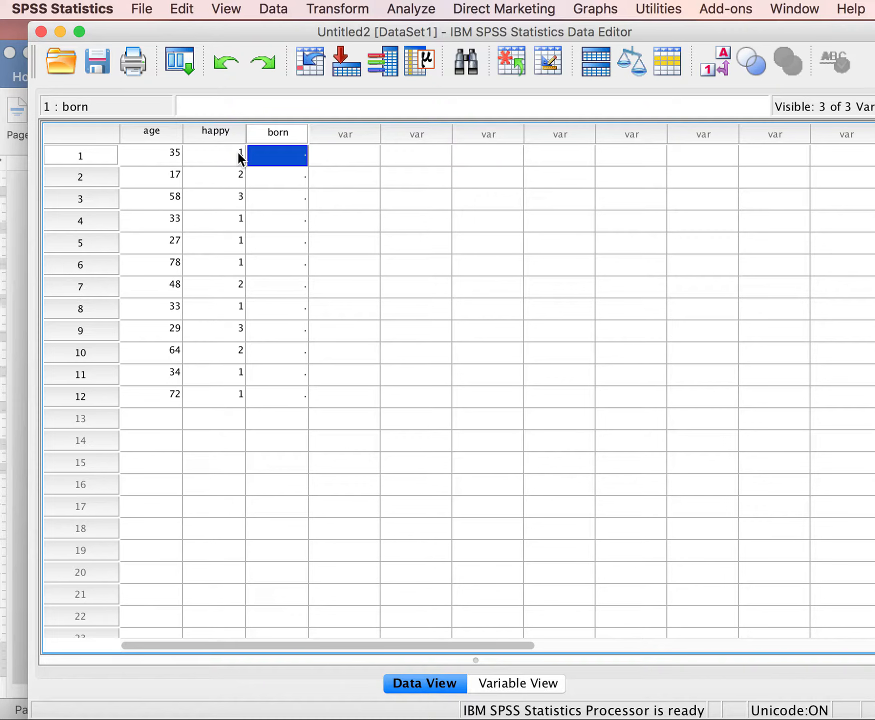
type("3")
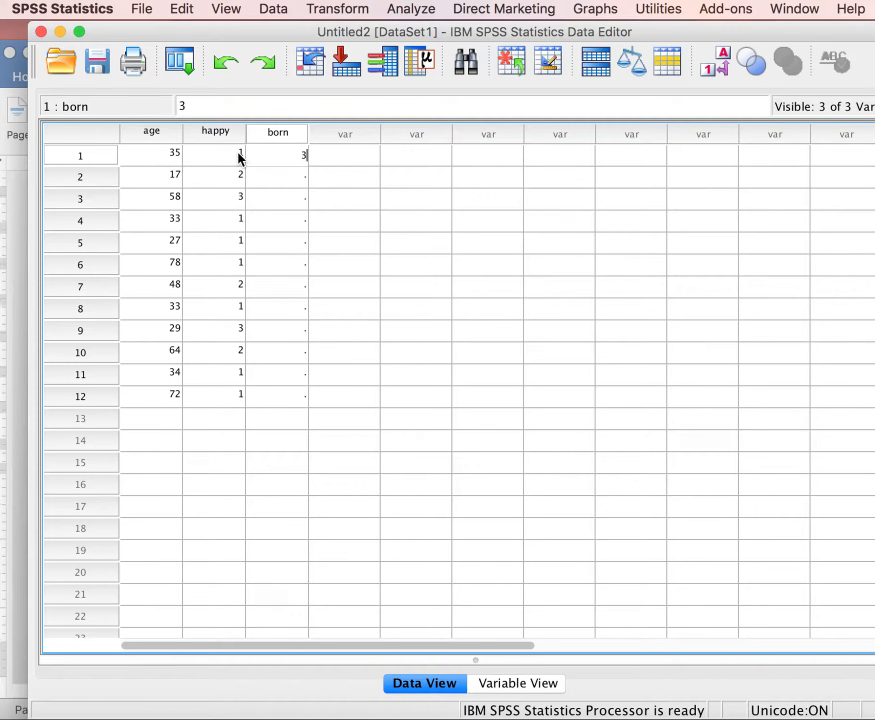
key("Return")
type("2")
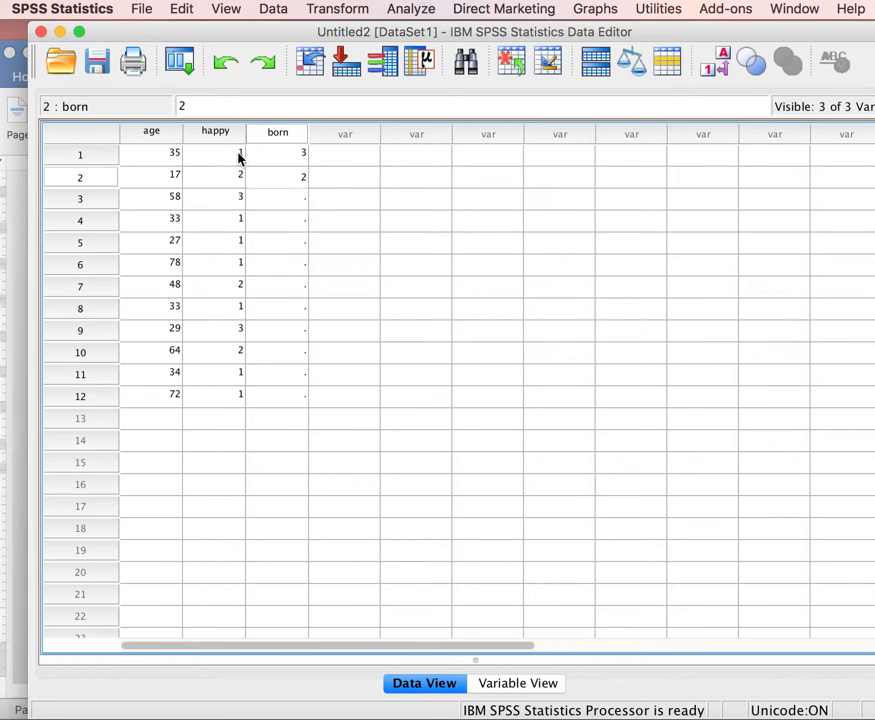
key("Return")
type("1")
key("Return")
type("1")
key("Return")
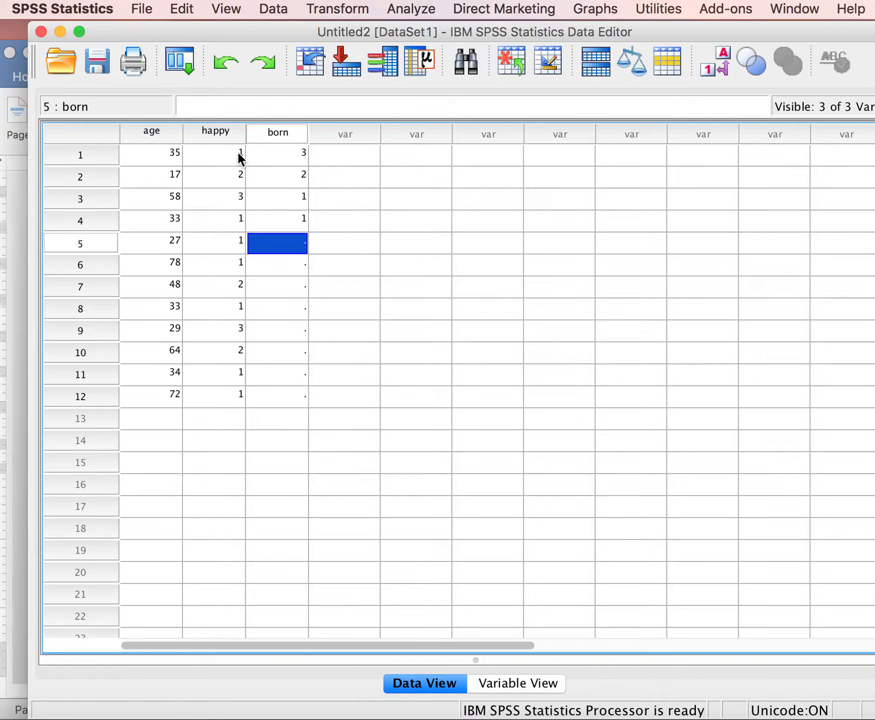
Enter the born values 1, 4, 2 and 1 for cases 5 through 8.
type("1")
key("Return")
type("4")
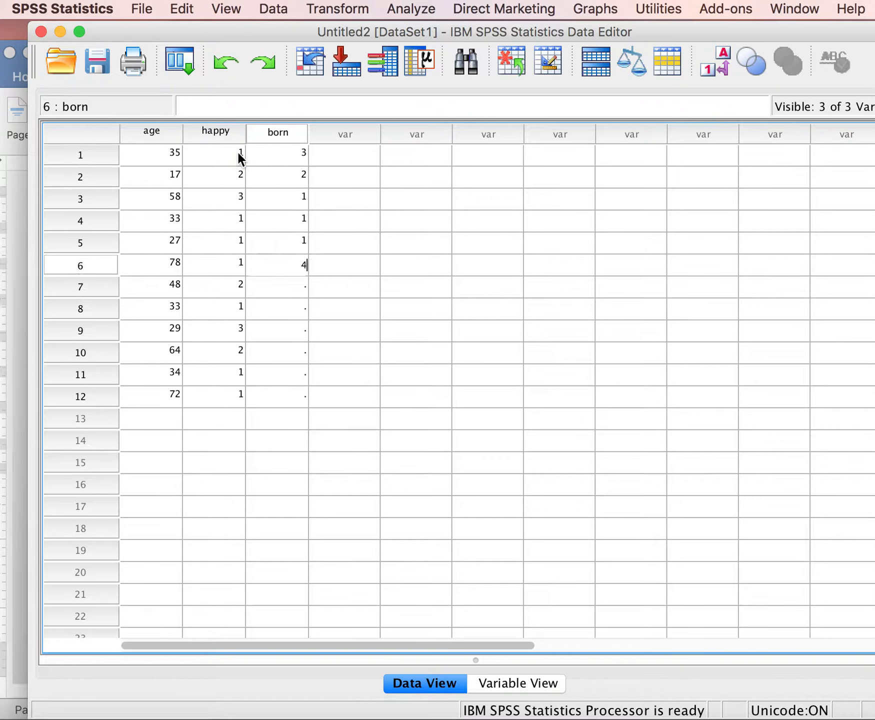
key("Return")
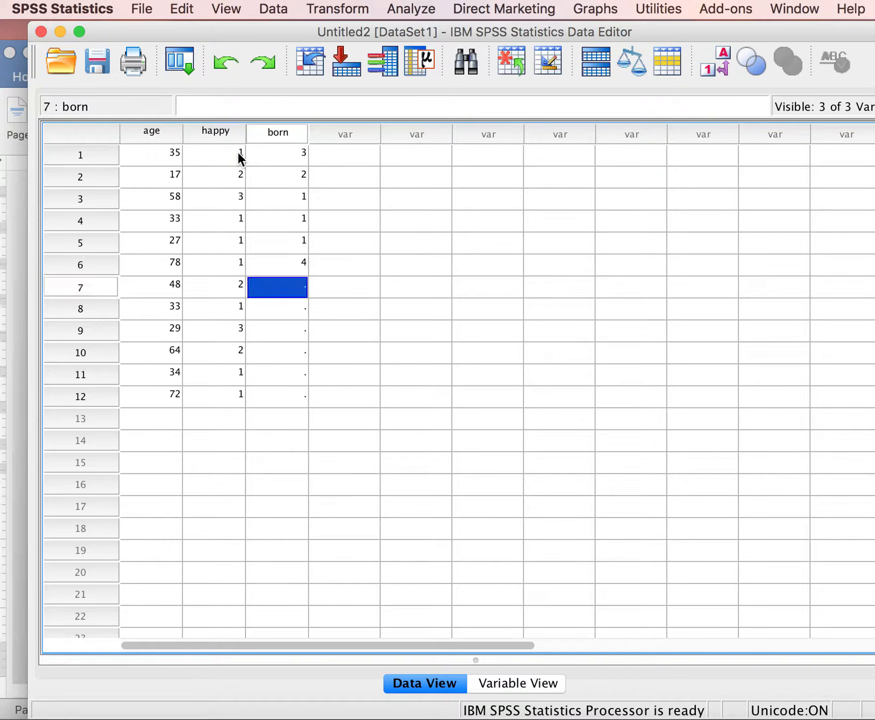
type("2")
key("Return")
type("1")
key("Return")
Enter the born values 1, 2, 0 and 1 for cases 9 through 12.
type("1")
key("Return")
type("2")
key("Return")
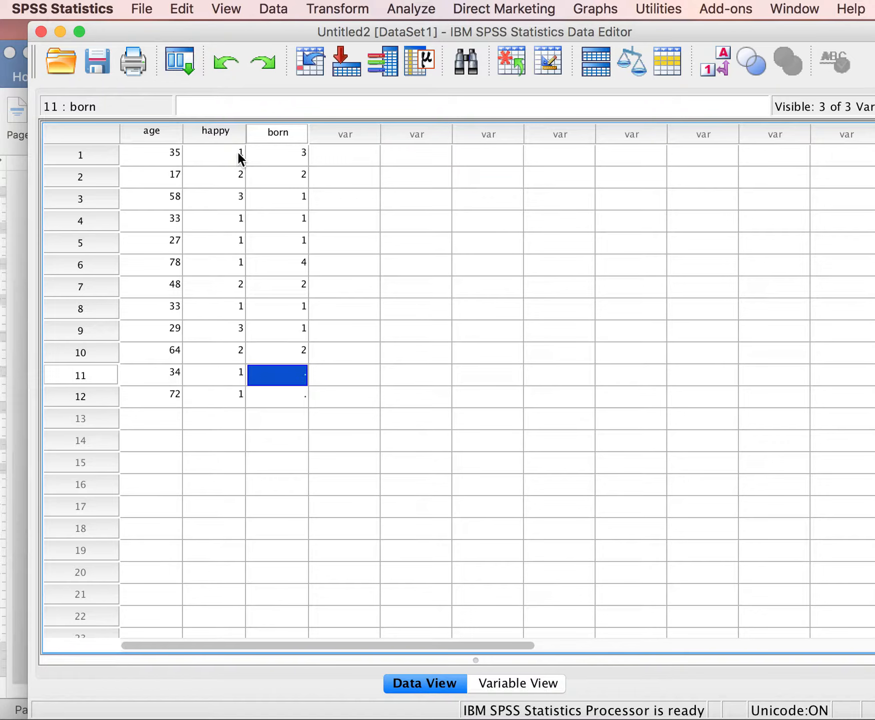
type("0")
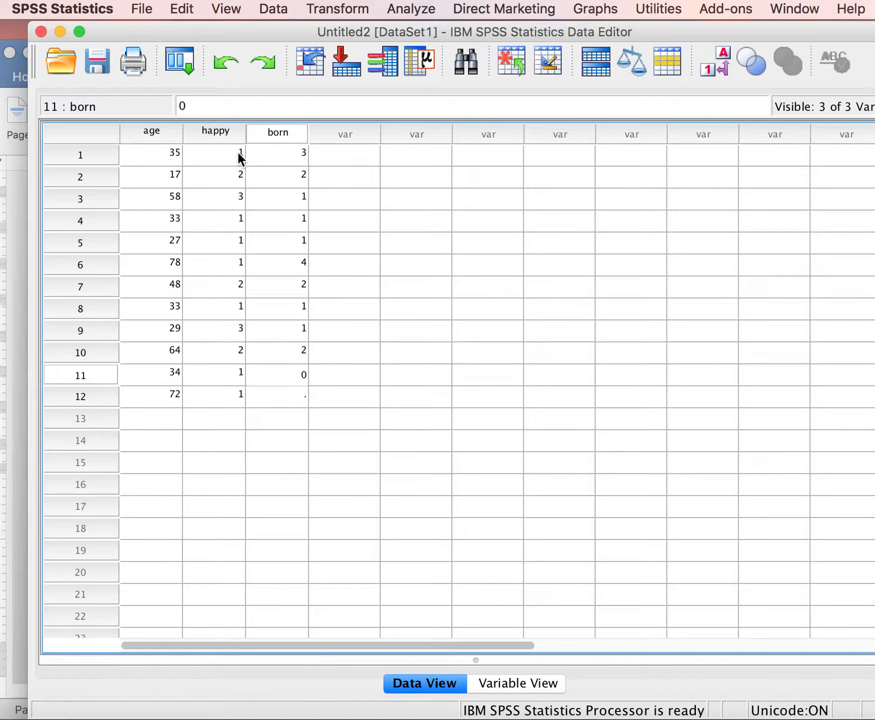
key("Return")
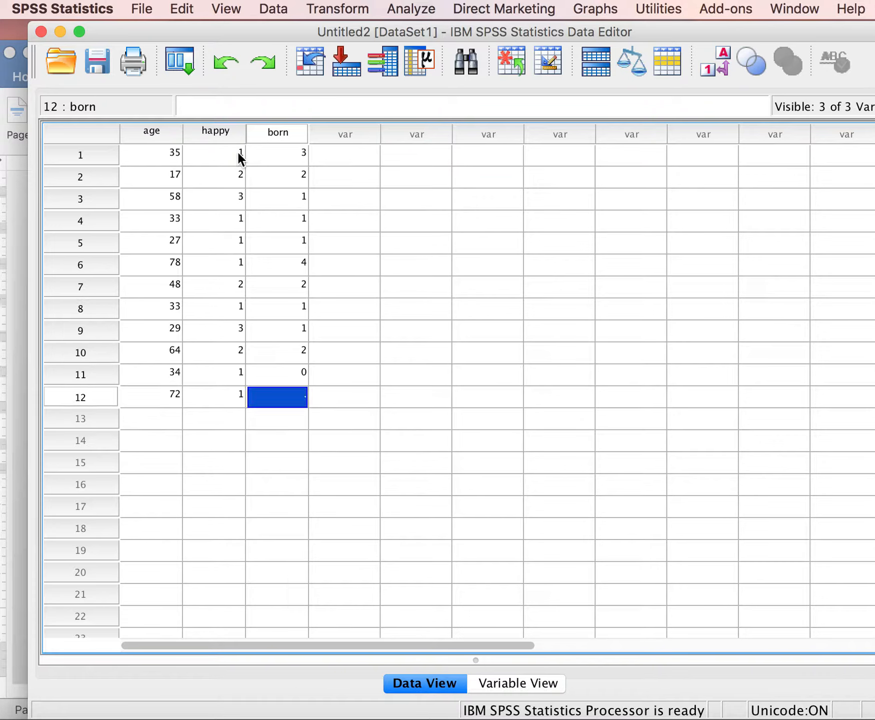
type("1")
key("Return")
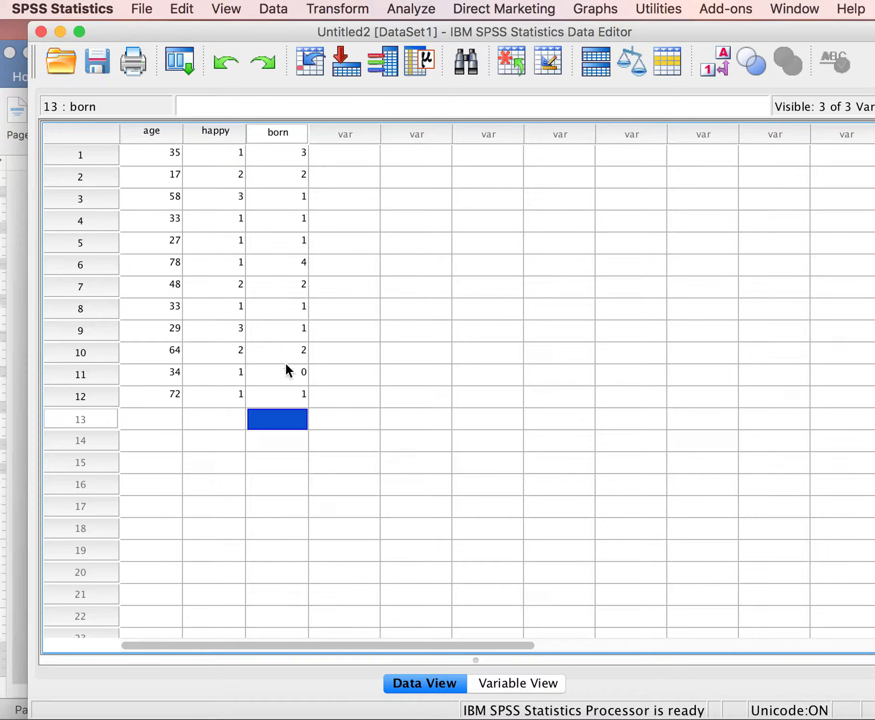
Clear the born value of case 11 and enter 0 in that cell again.
left_click(295, 374)
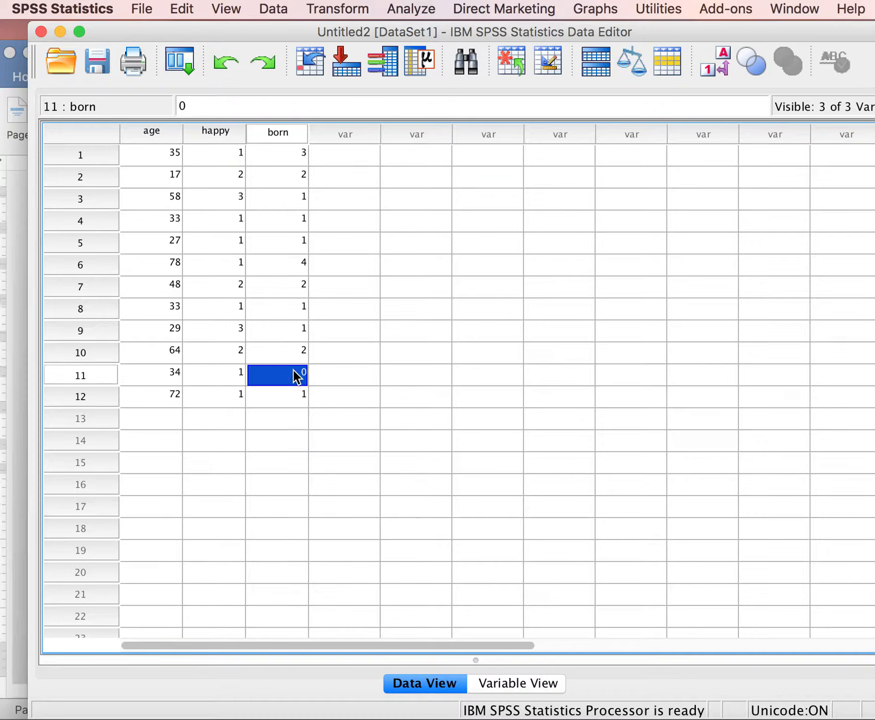
key("BackSpace")
left_click(416, 409)
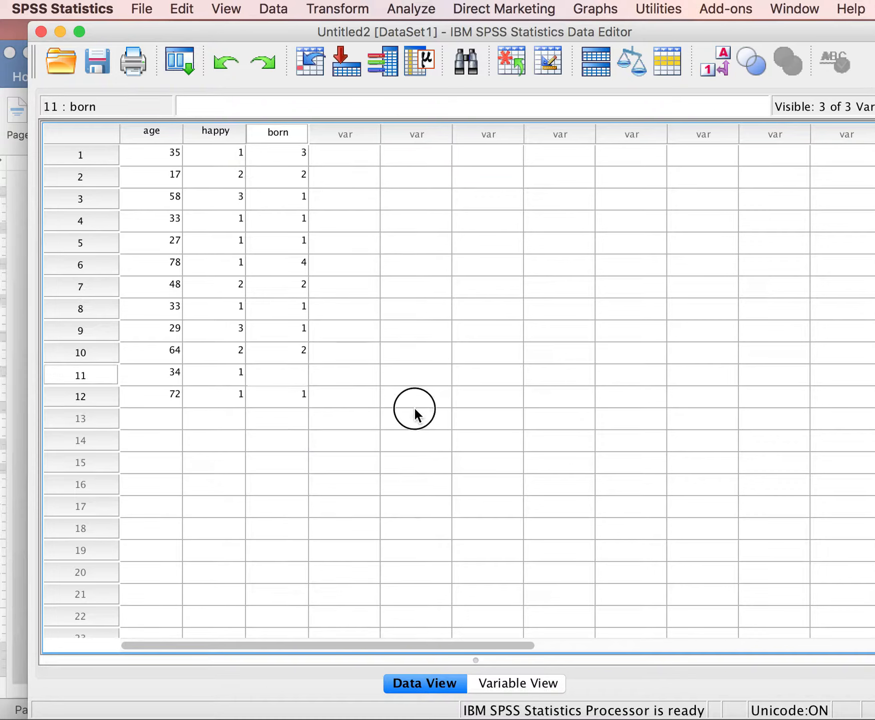
left_click(303, 376)
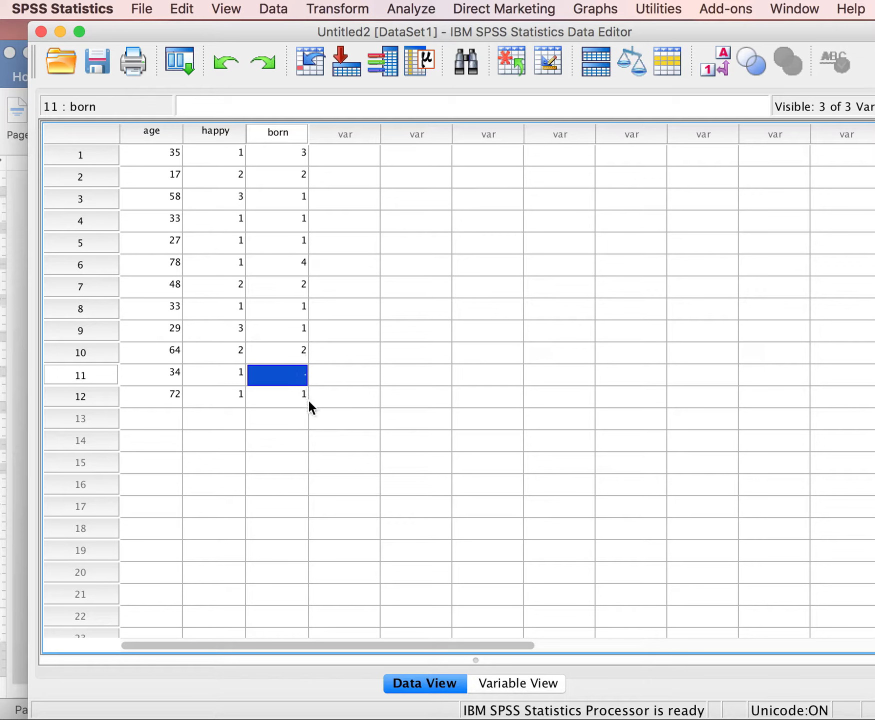
type("0")
left_click(321, 394)
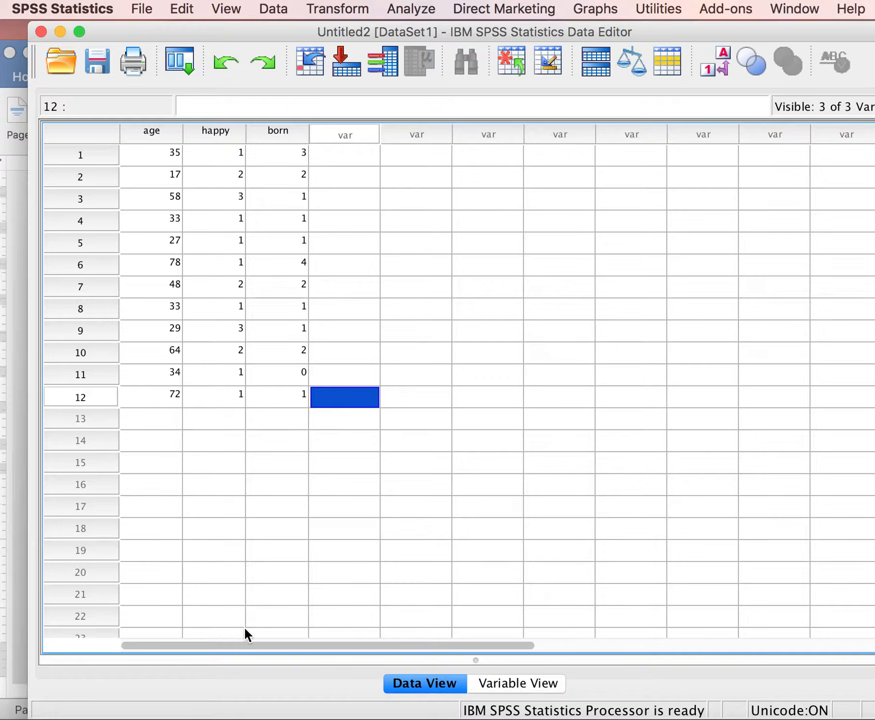
Review the definitions of the age, happy and born variables and return to the case data.
left_click(504, 684)
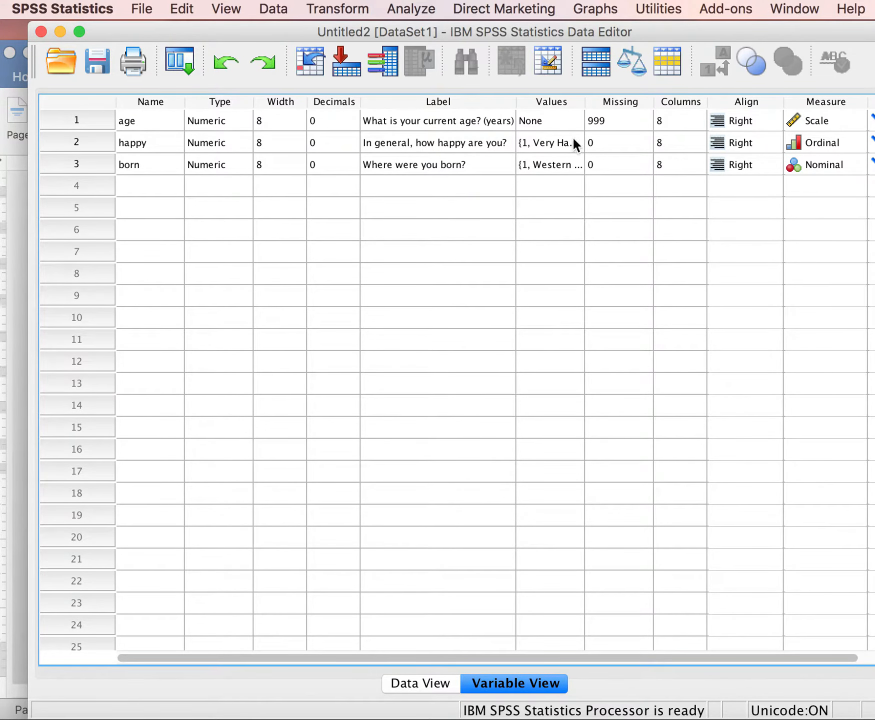
left_click(422, 685)
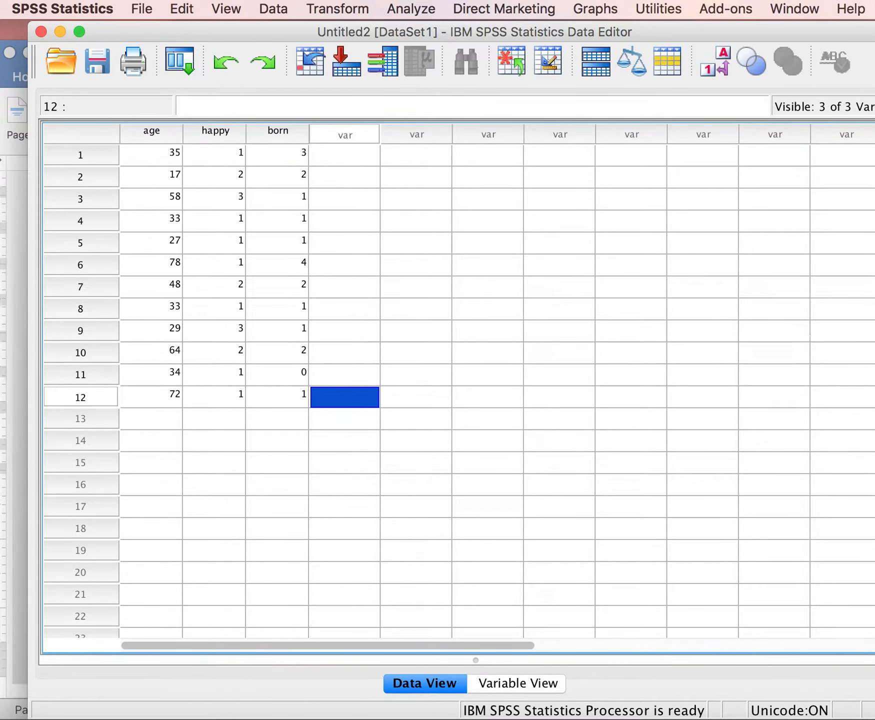
Look at the log in the output viewer, return to the data editor and move its window to uncover the viewer's edge.
left_click_drag(749, 32, 649, 32)
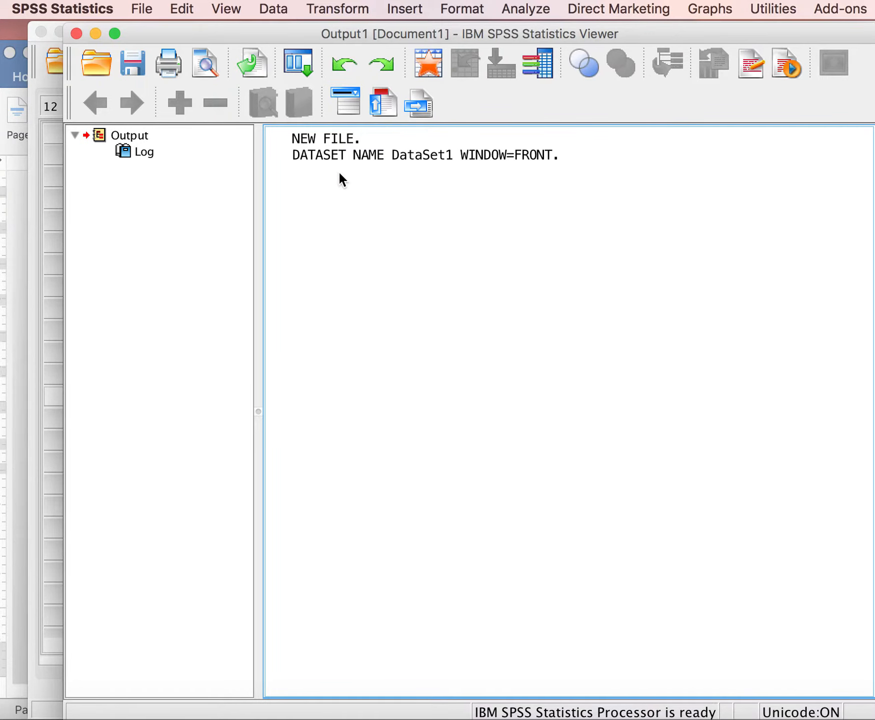
left_click(51, 682)
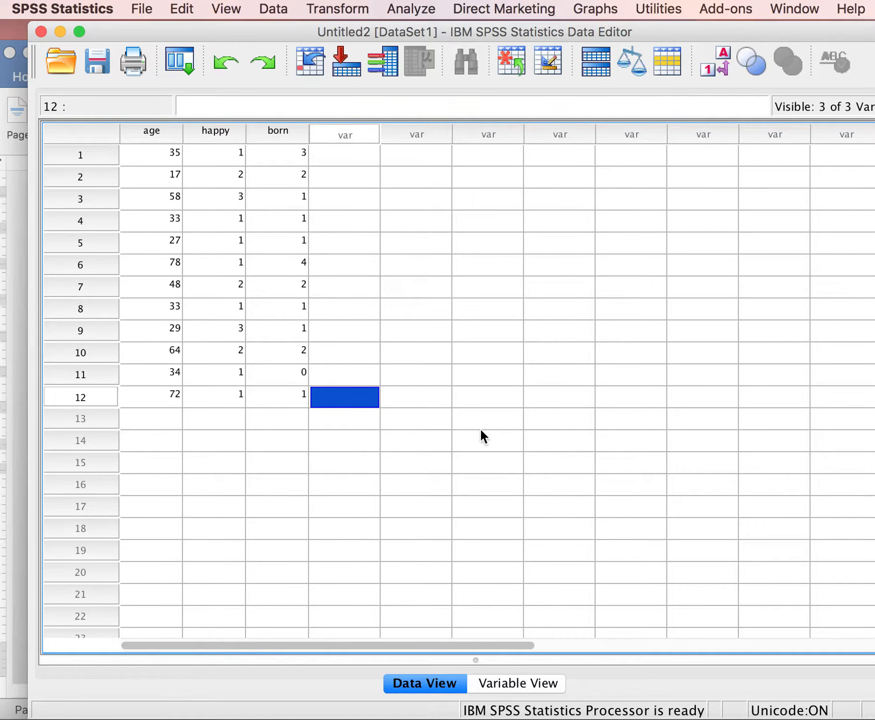
left_click(716, 30)
left_click_drag(716, 30, 793, 31)
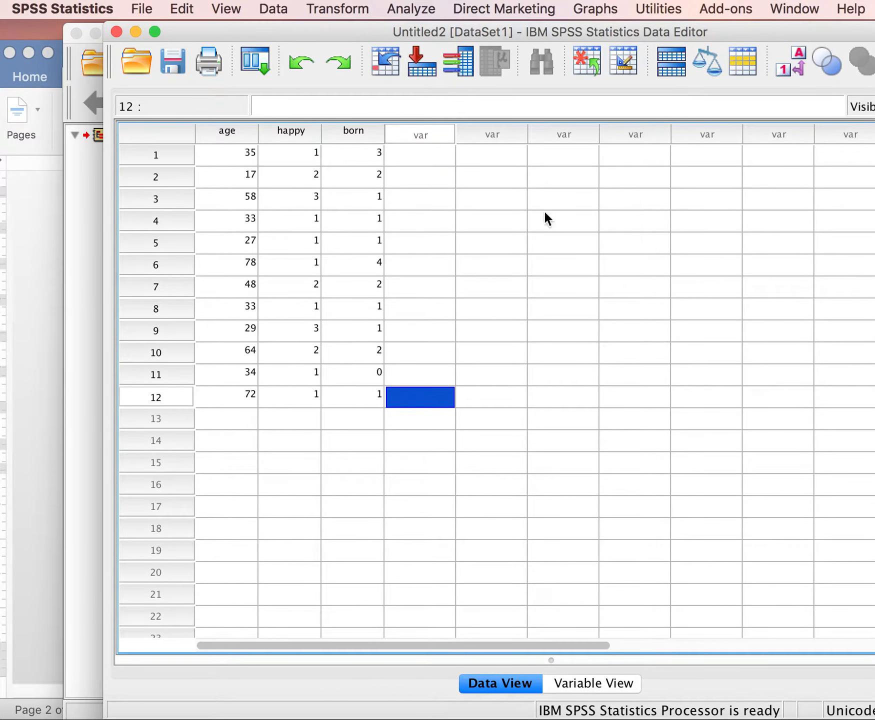
Move the output viewer and data editor windows so that both overlap with an edge of each accessible.
left_click(80, 412)
left_click(260, 31)
left_click_drag(260, 29, 196, 27)
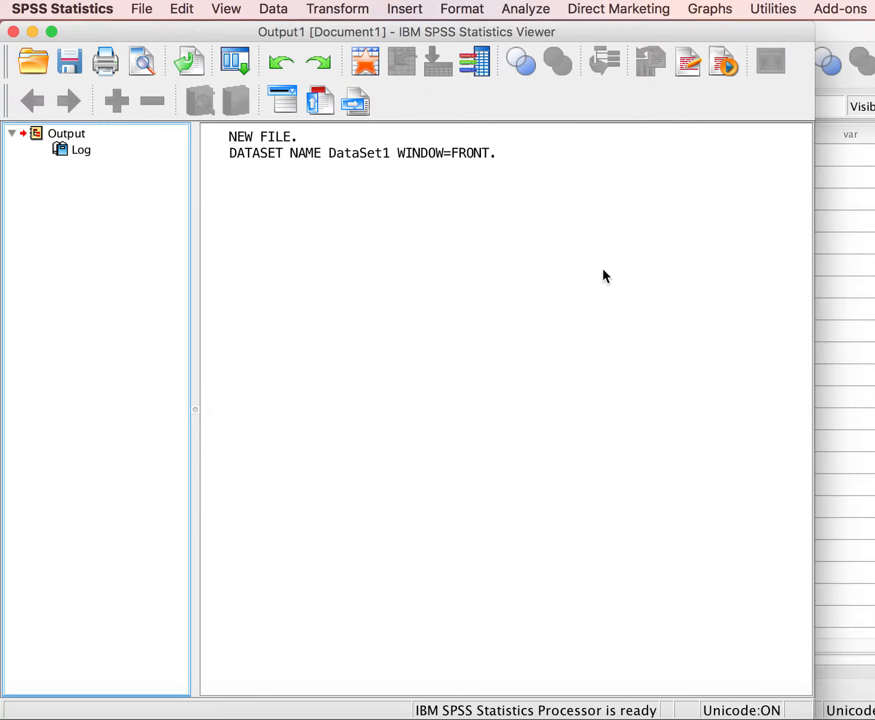
left_click(817, 281)
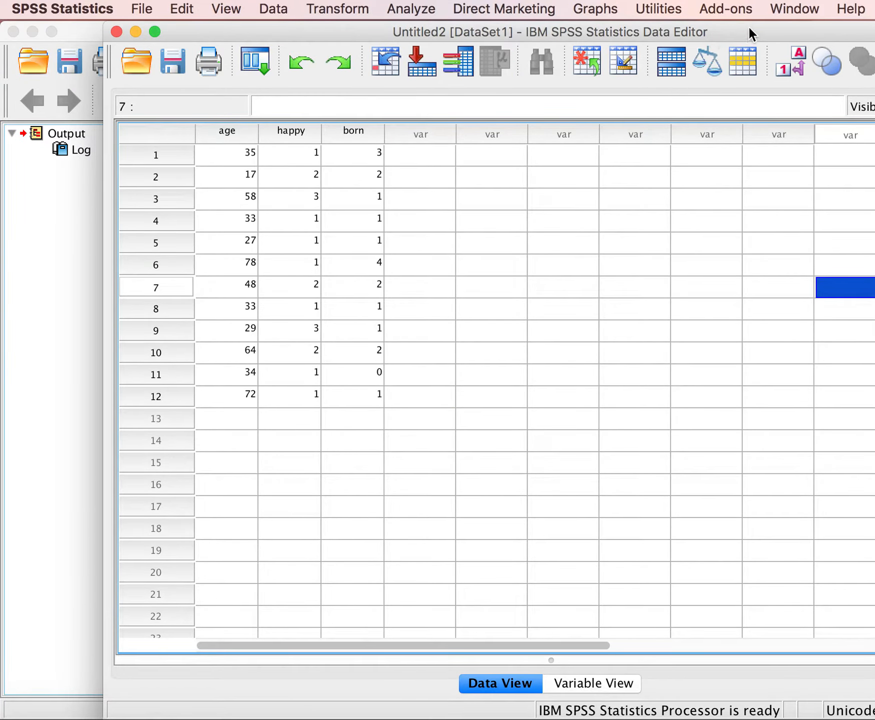
left_click_drag(752, 27, 681, 23)
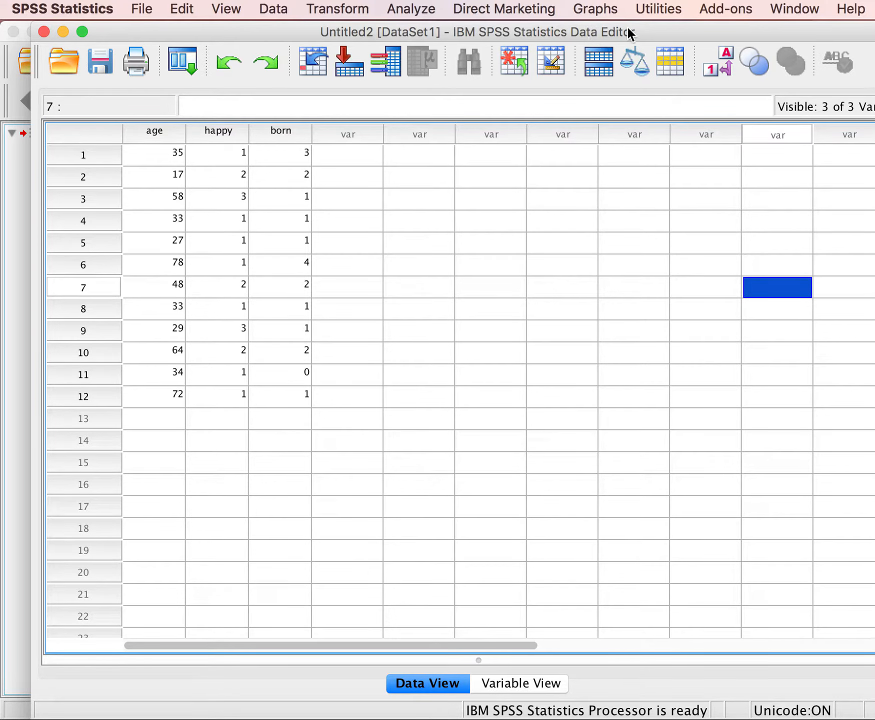
Inspect the dataset log in the output viewer and return to the variable definitions in the data editor.
left_click(18, 431)
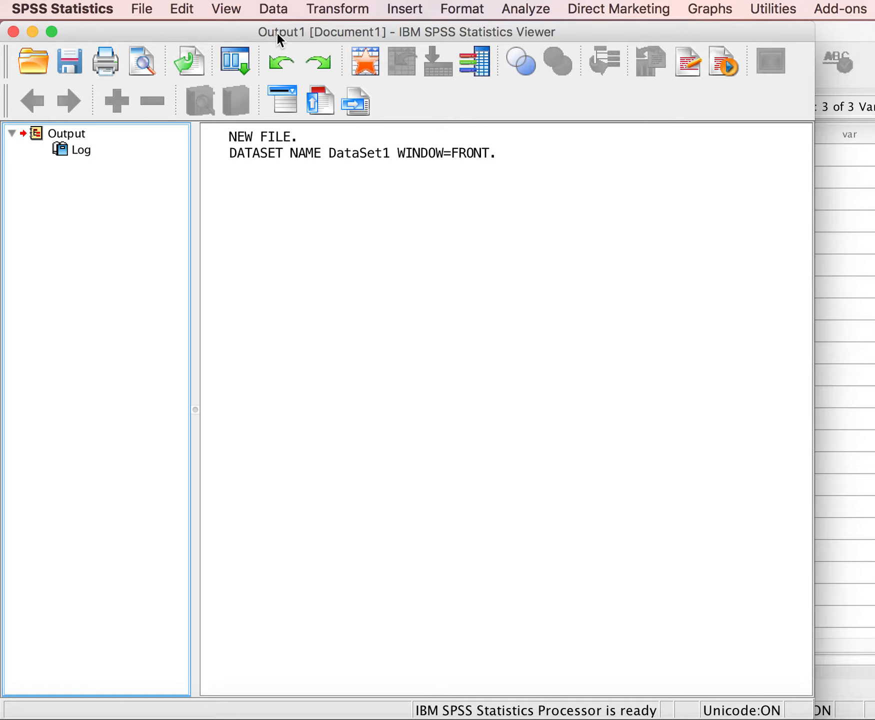
left_click(285, 157)
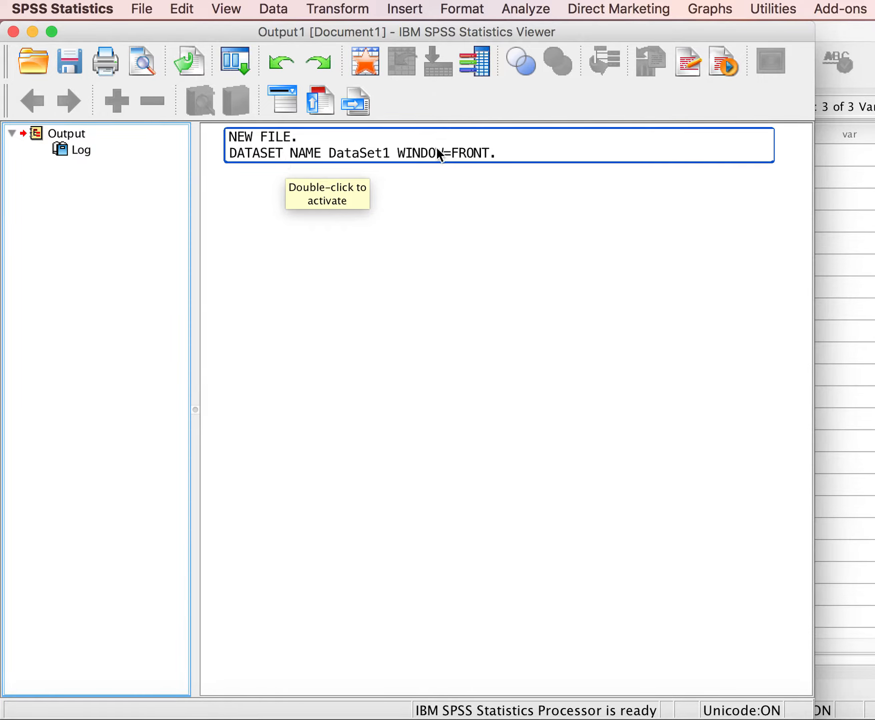
left_click(246, 147)
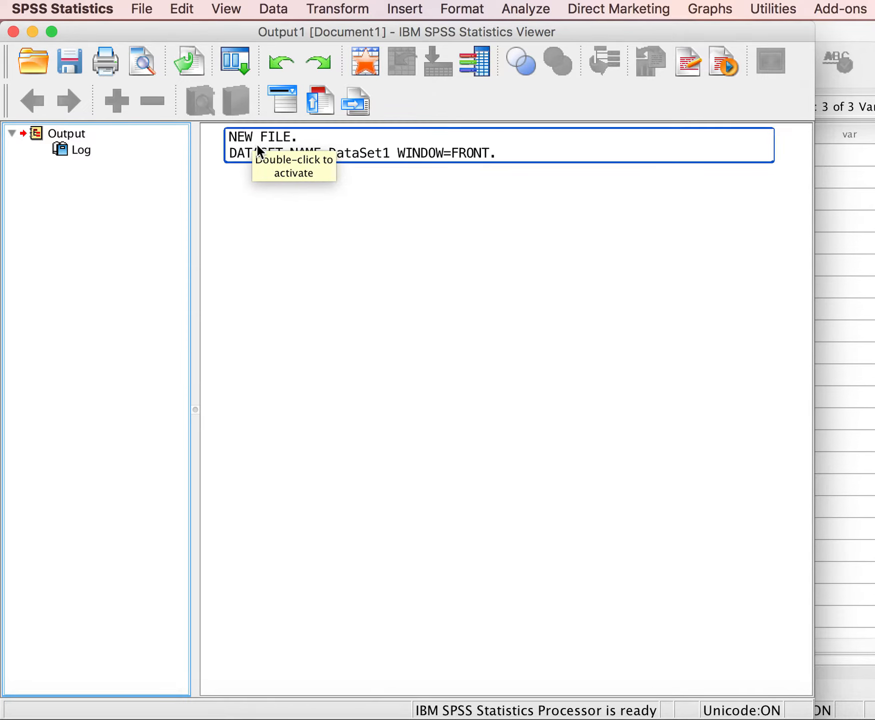
left_click(850, 357)
left_click(851, 358)
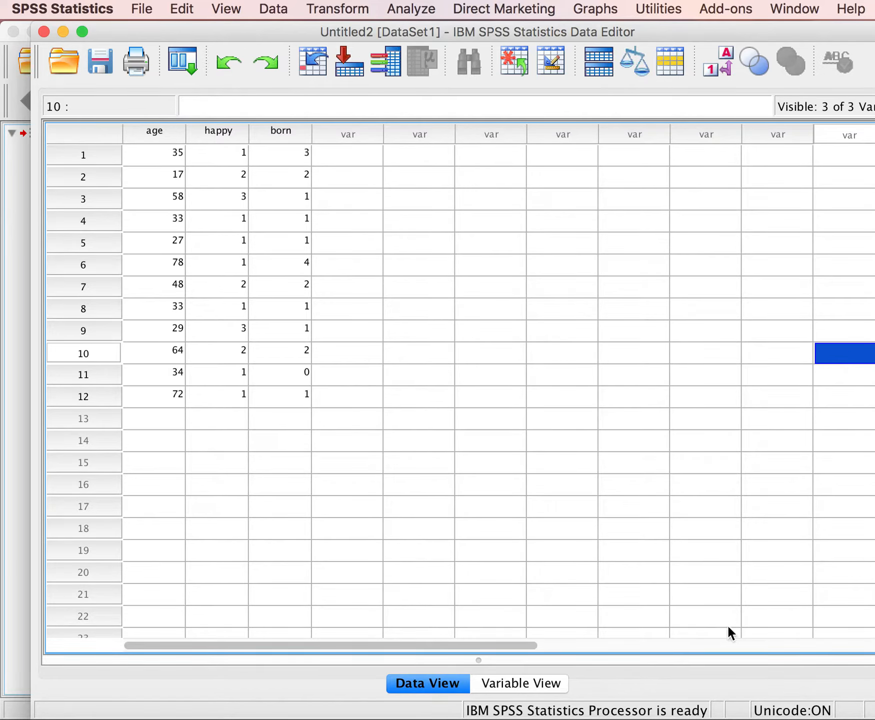
left_click(541, 679)
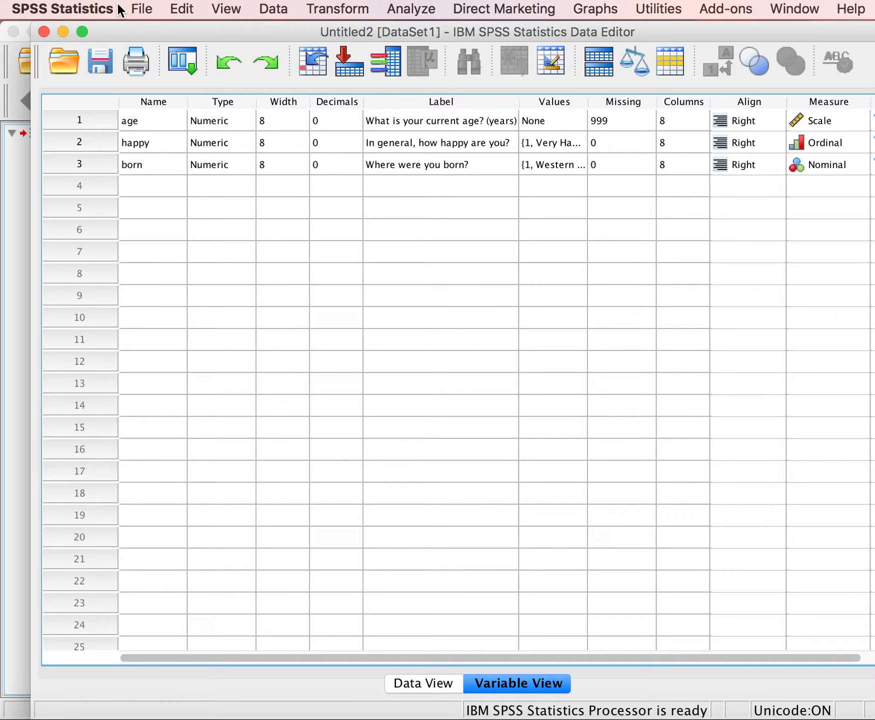
Start the Chart Builder and place a Simple Histogram from the gallery on the chart preview.
left_click(415, 7)
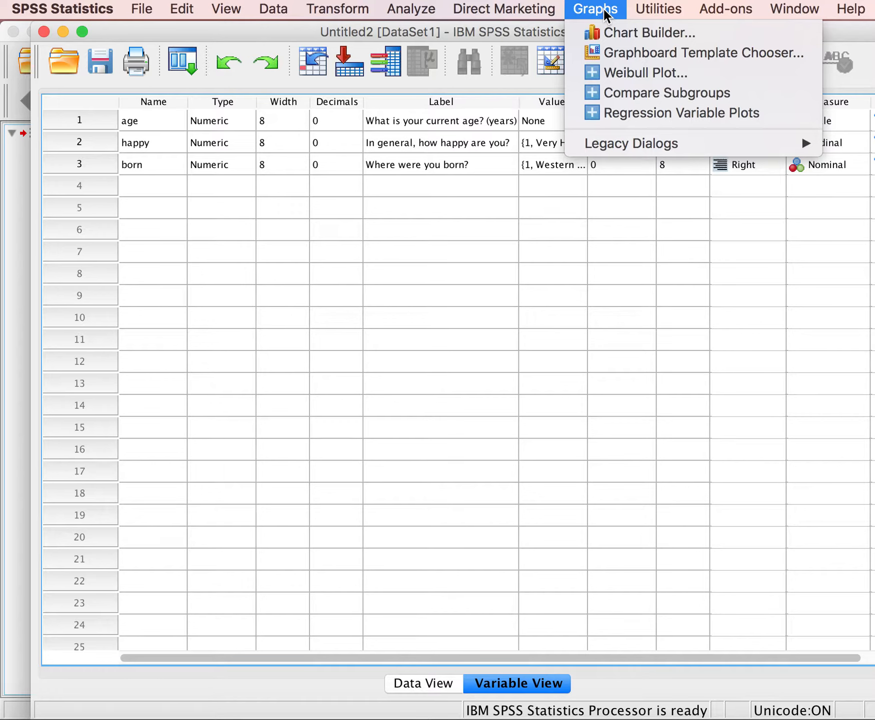
left_click(620, 32)
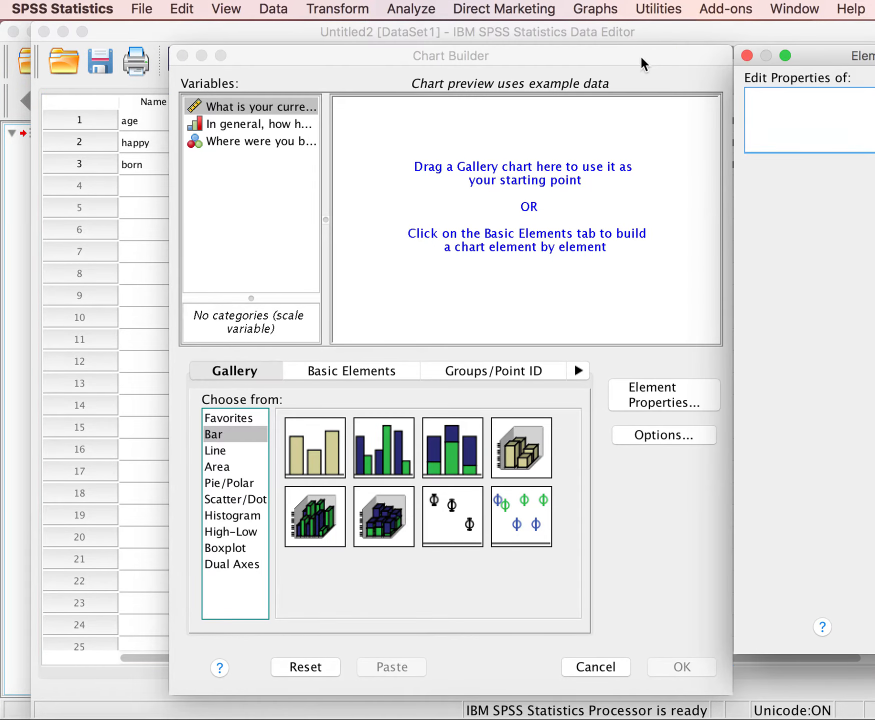
left_click_drag(643, 58, 543, 79)
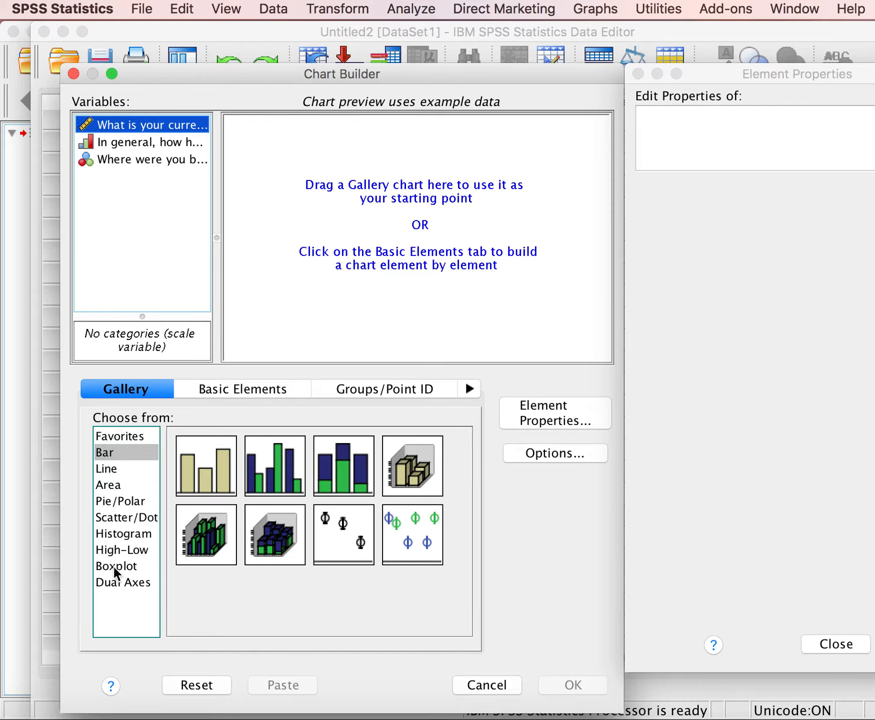
left_click(128, 536)
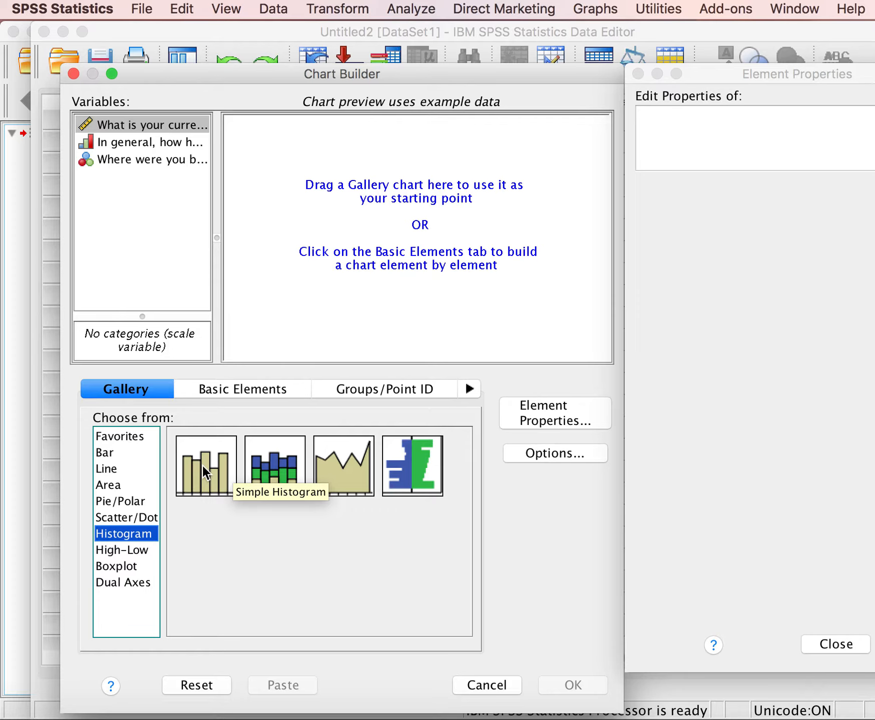
left_click_drag(201, 464, 390, 211)
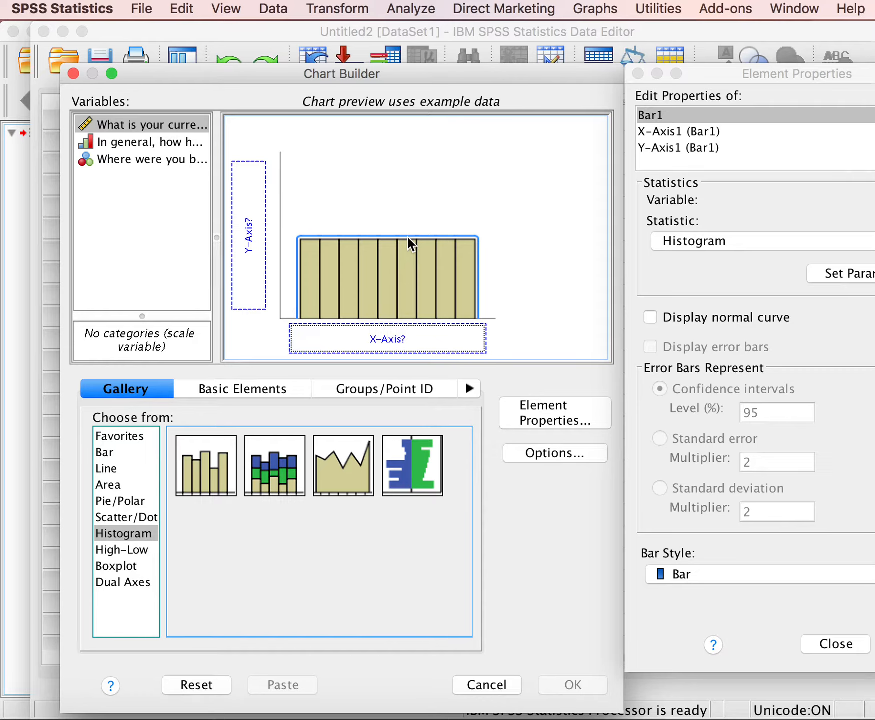
Assign the current age variable to the histogram's X-axis and generate the chart.
left_click(108, 123)
left_click_drag(156, 123, 342, 328)
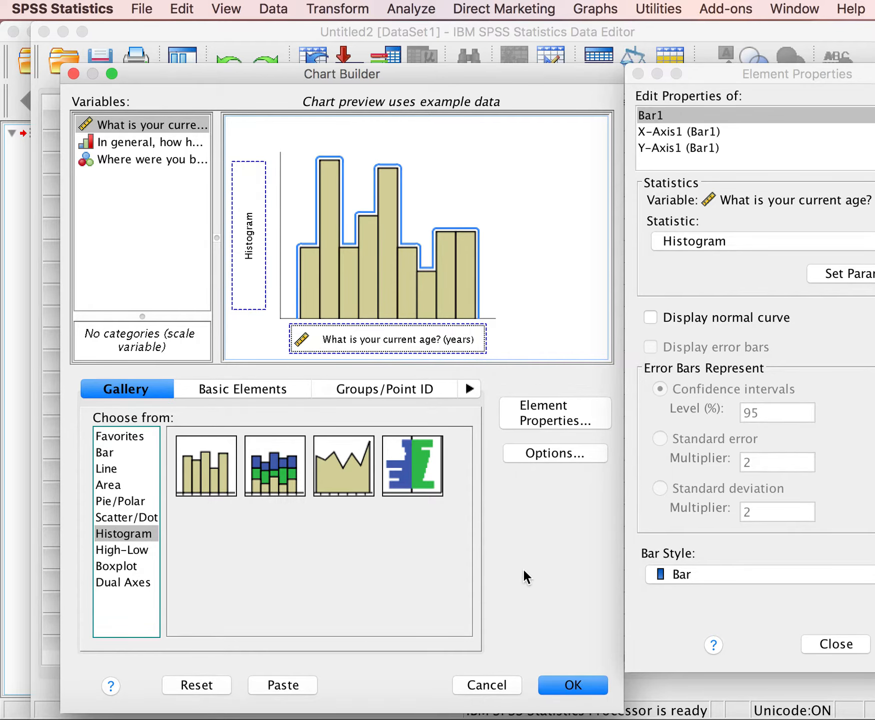
left_click(581, 686)
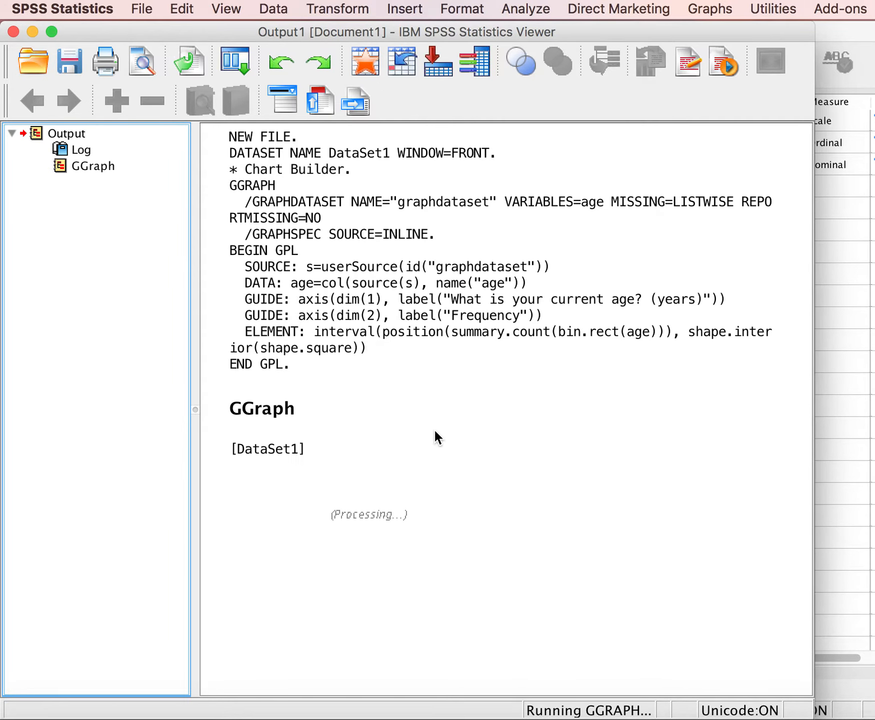
Examine the Chart Builder syntax in the log and the age histogram in the output.
left_click(383, 298)
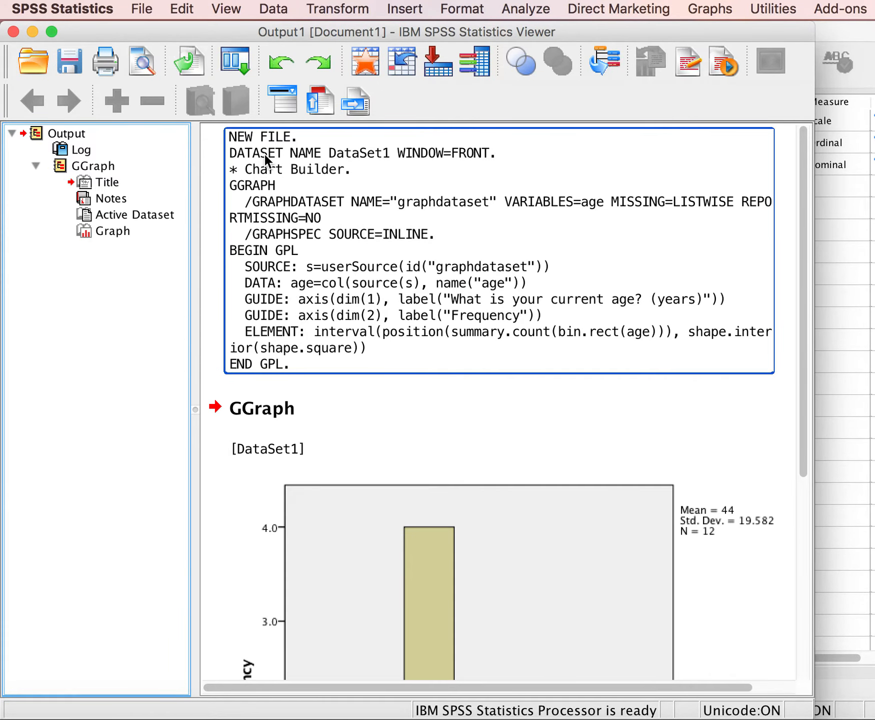
left_click(222, 302)
left_click(306, 340)
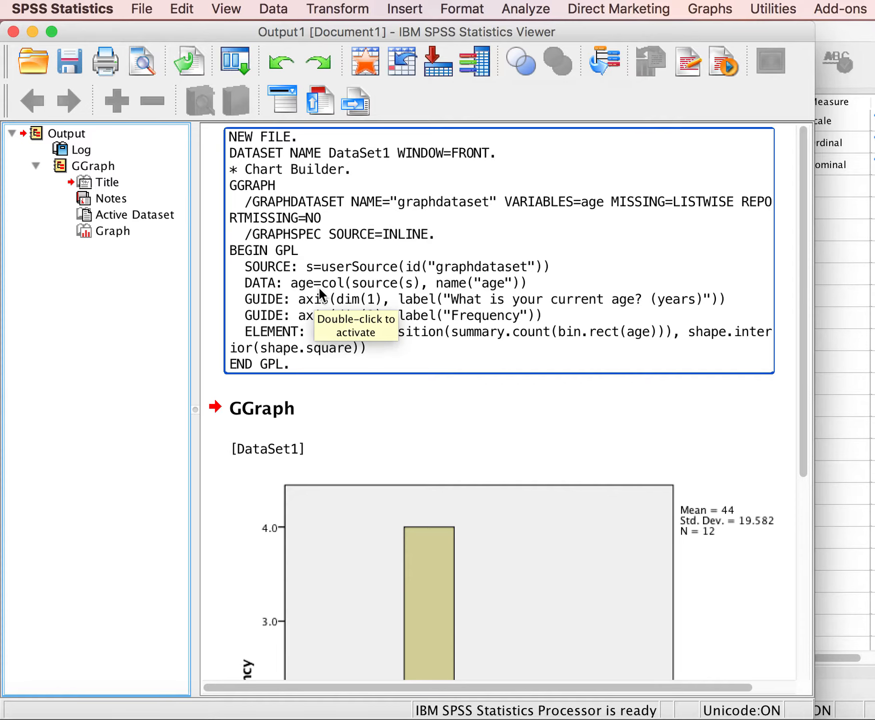
left_click(388, 390)
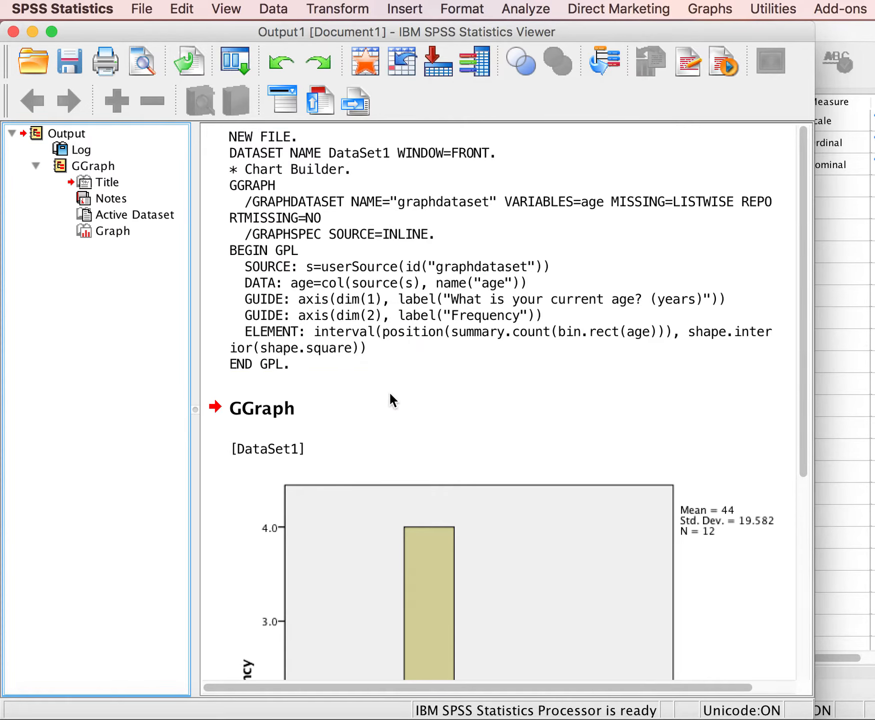
scroll(388, 390, "down", 3)
scroll(389, 390, "down", 7)
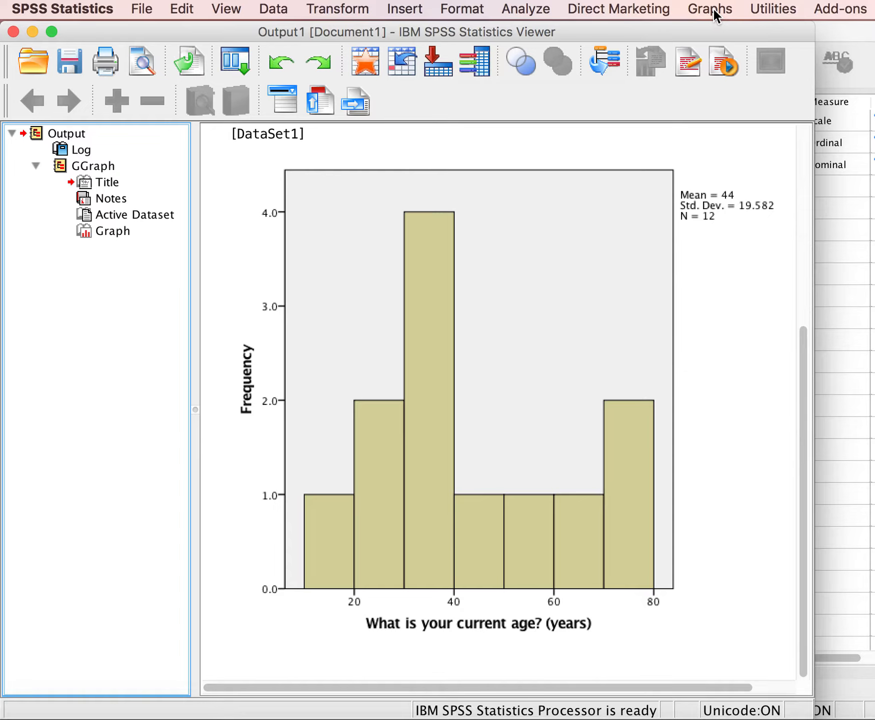
Start an Explore analysis and include a histogram alongside the stem-and-leaf plot.
left_click(522, 10)
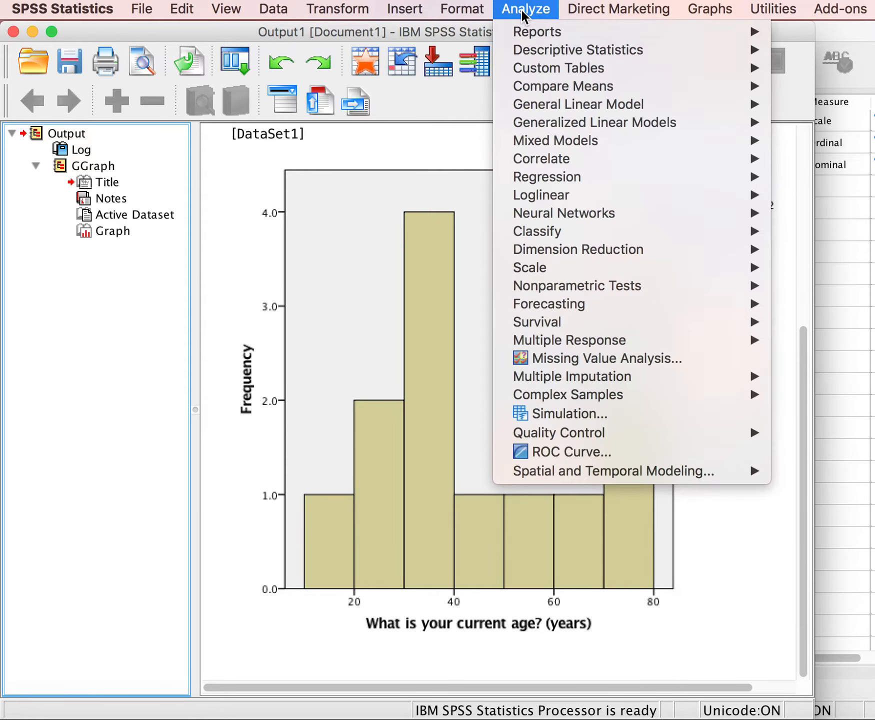
mouse_move(536, 53)
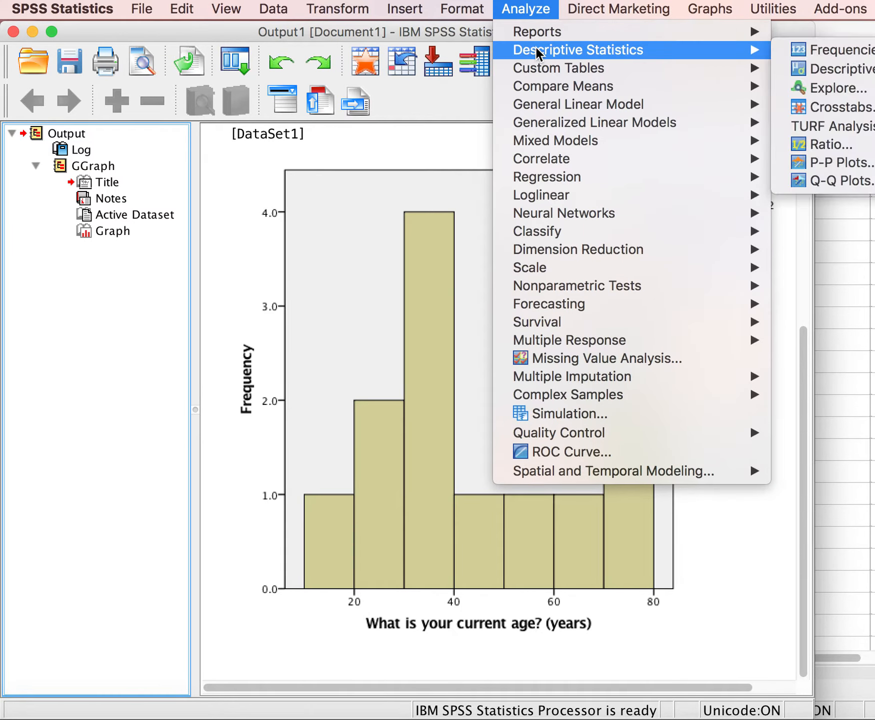
left_click(839, 88)
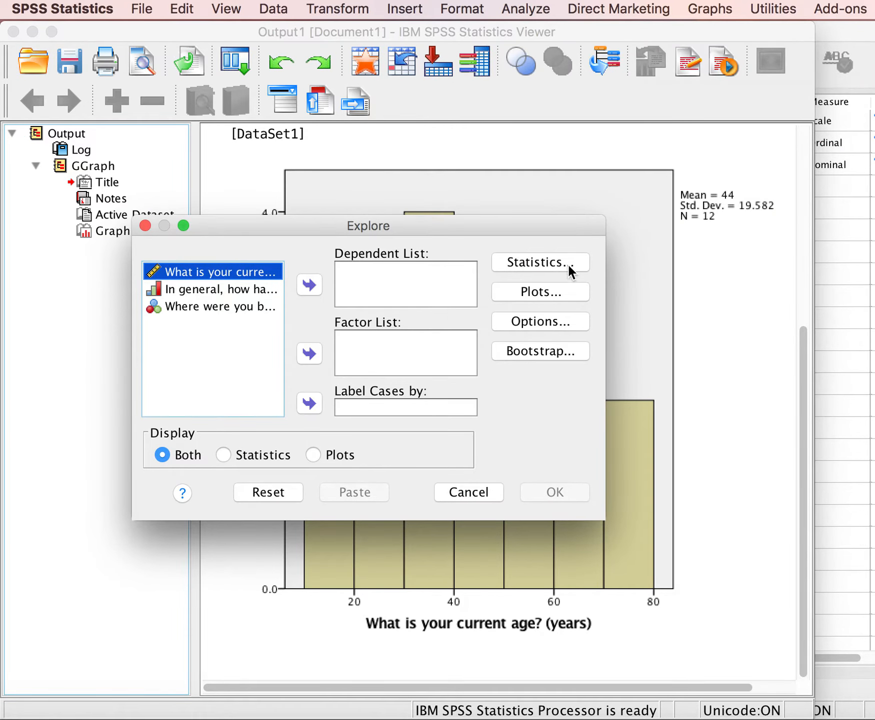
left_click(554, 294)
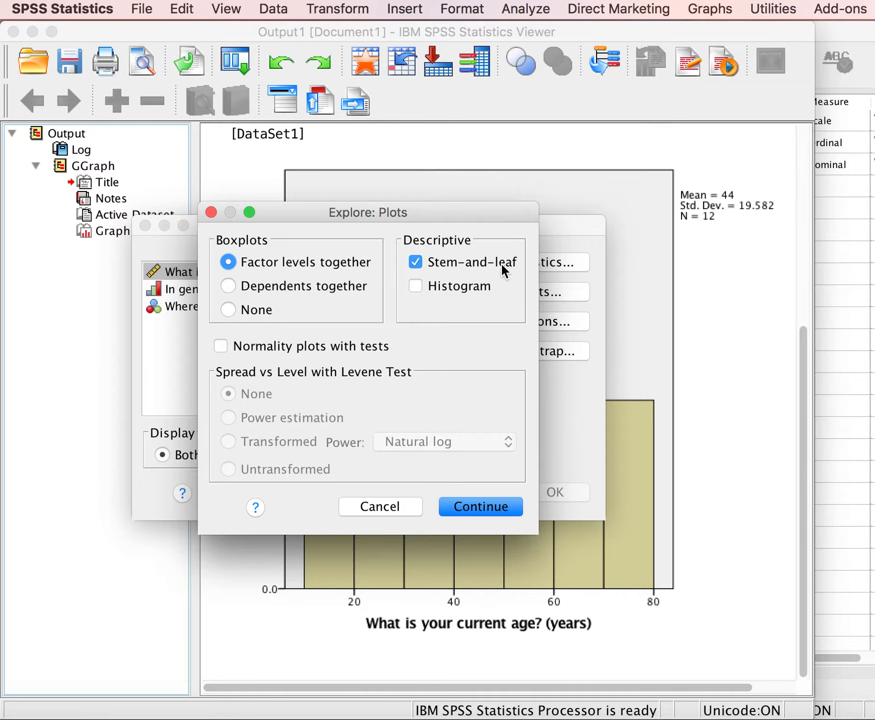
left_click(417, 286)
left_click(481, 506)
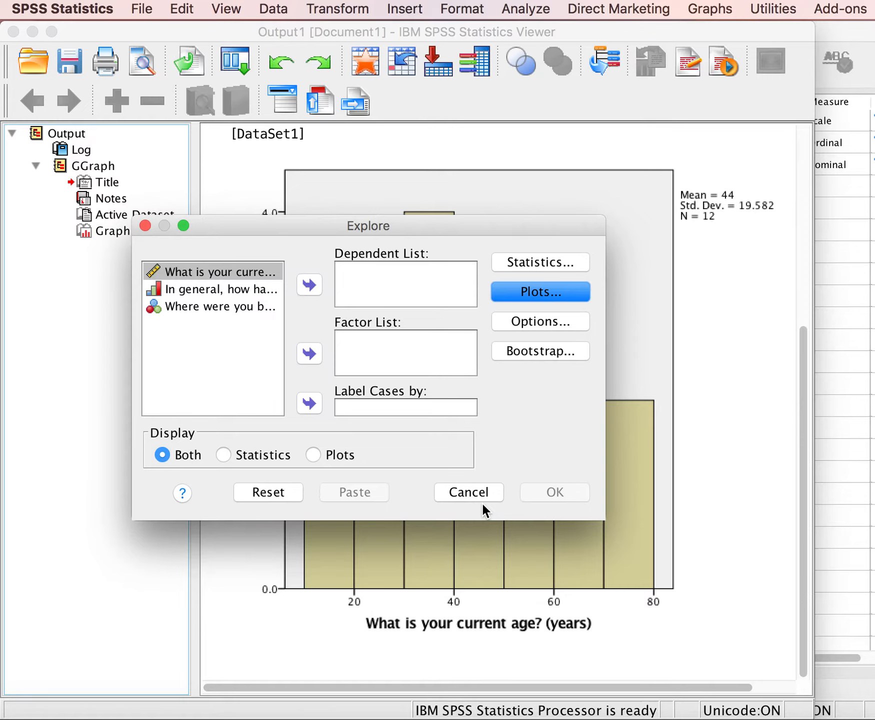
Limit the Explore display to Plots, add current age to the dependent list and run the analysis.
left_click(313, 454)
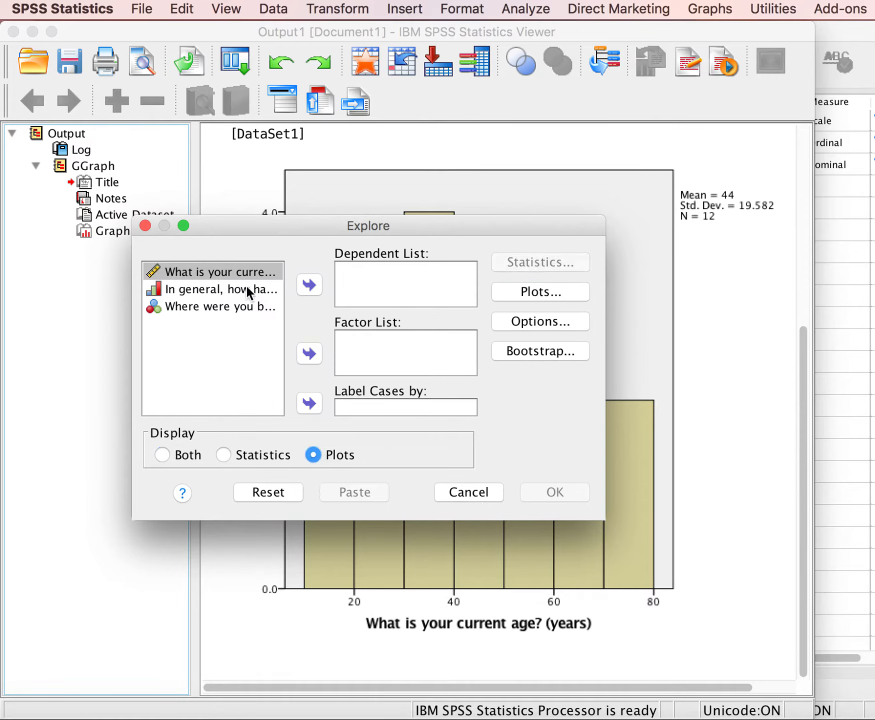
left_click(212, 272)
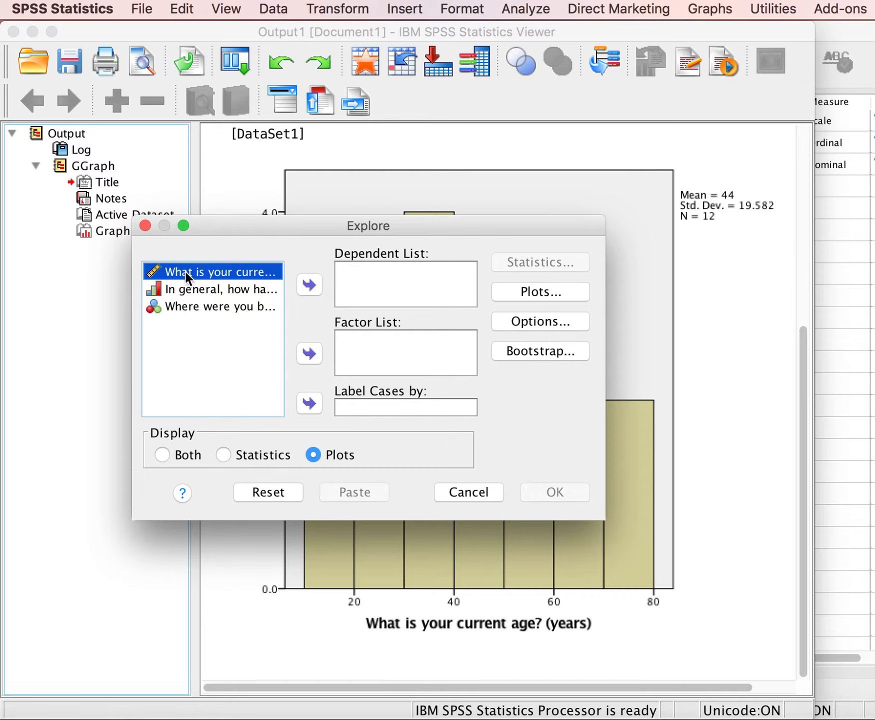
left_click(310, 285)
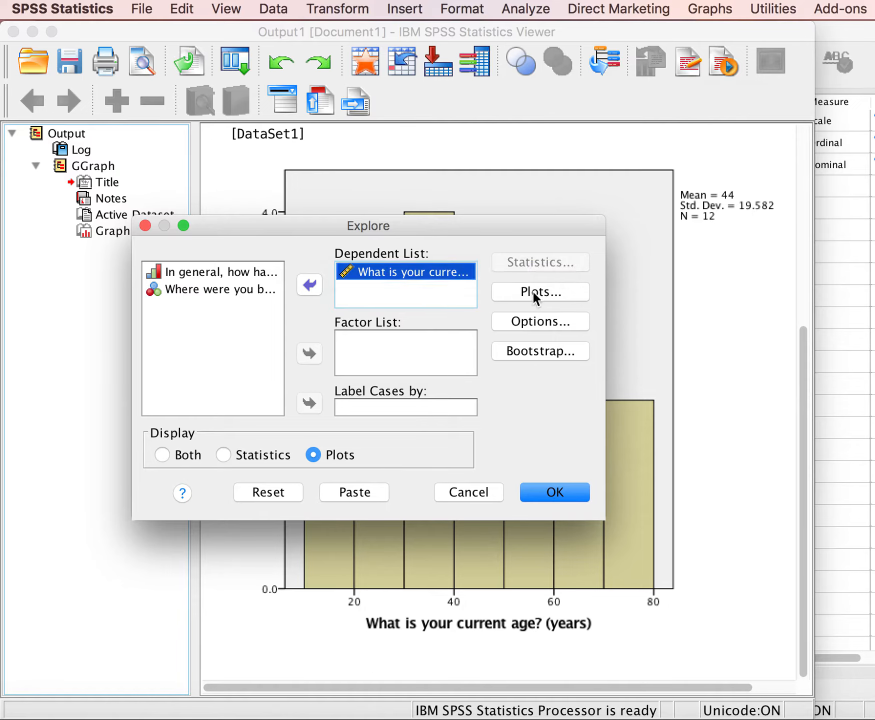
left_click(553, 491)
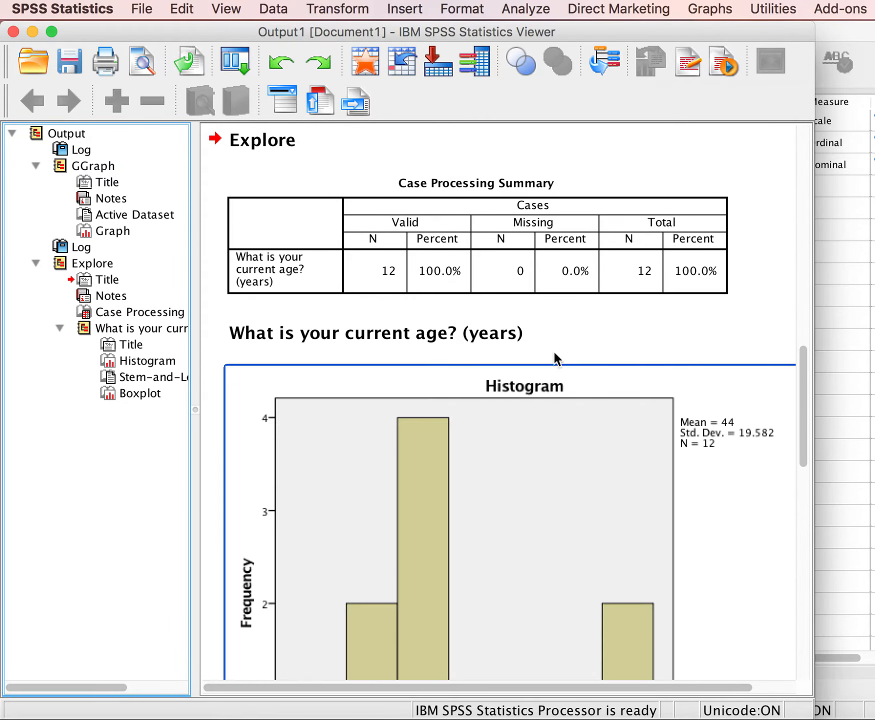
Examine the Explore output for age, from the EXAMINE syntax through the histogram to the stem-and-leaf plot.
scroll(552, 290, "up", 5)
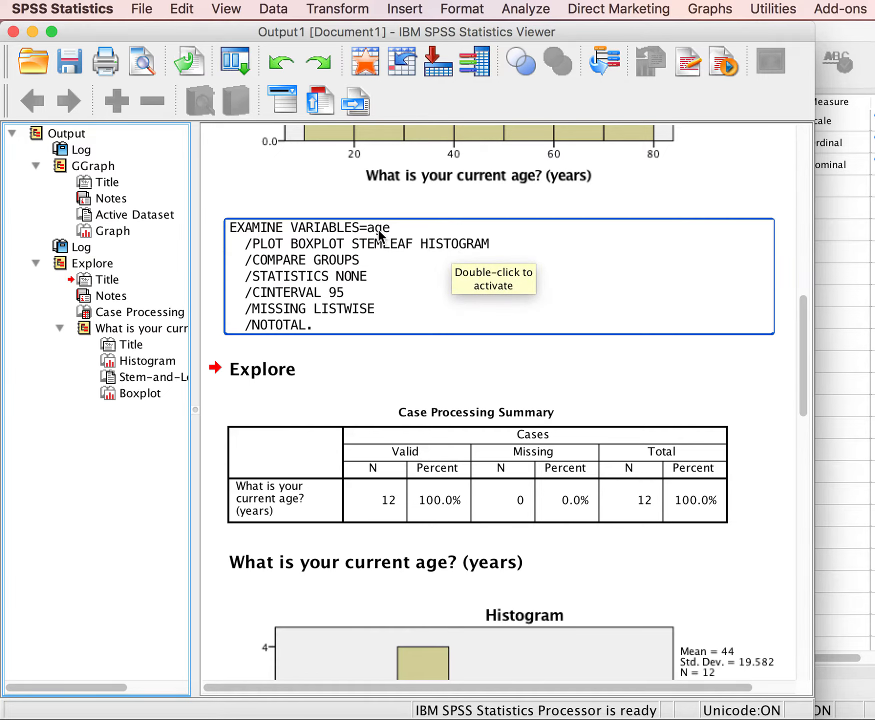
scroll(410, 354, "down", 10)
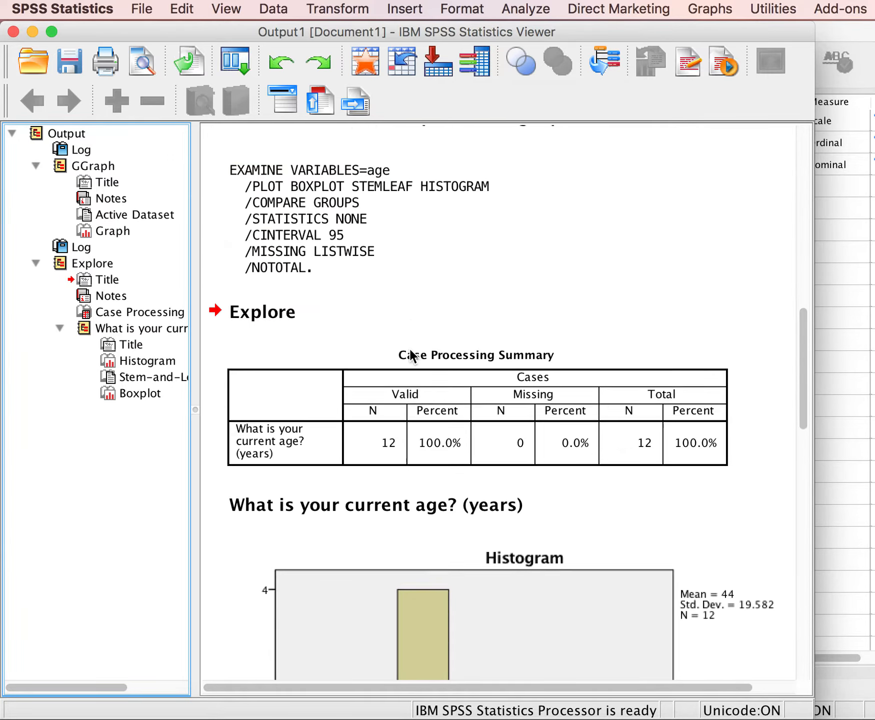
scroll(410, 350, "down", 5)
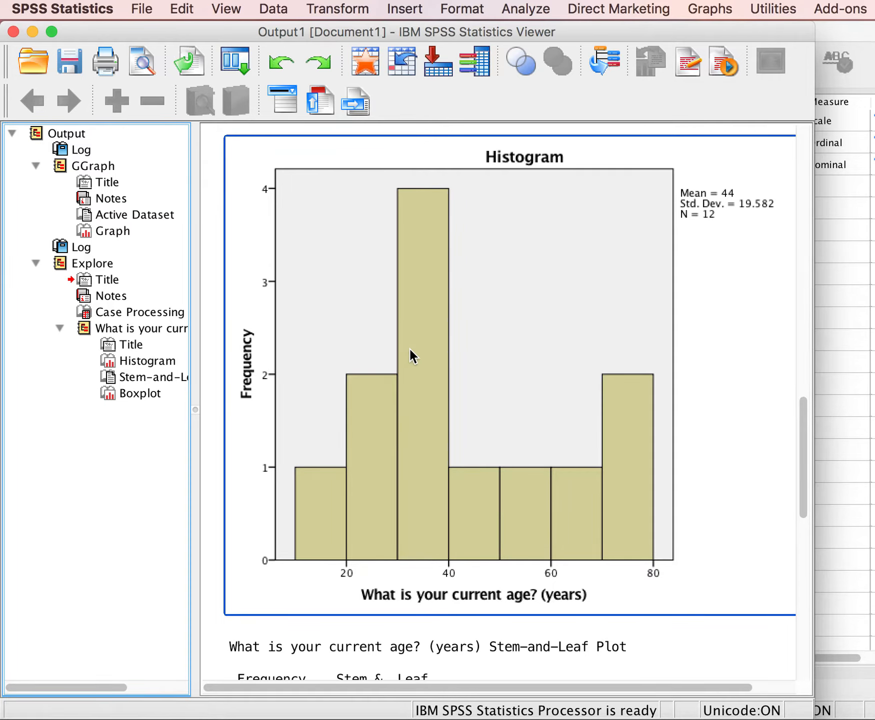
scroll(408, 348, "down", 6)
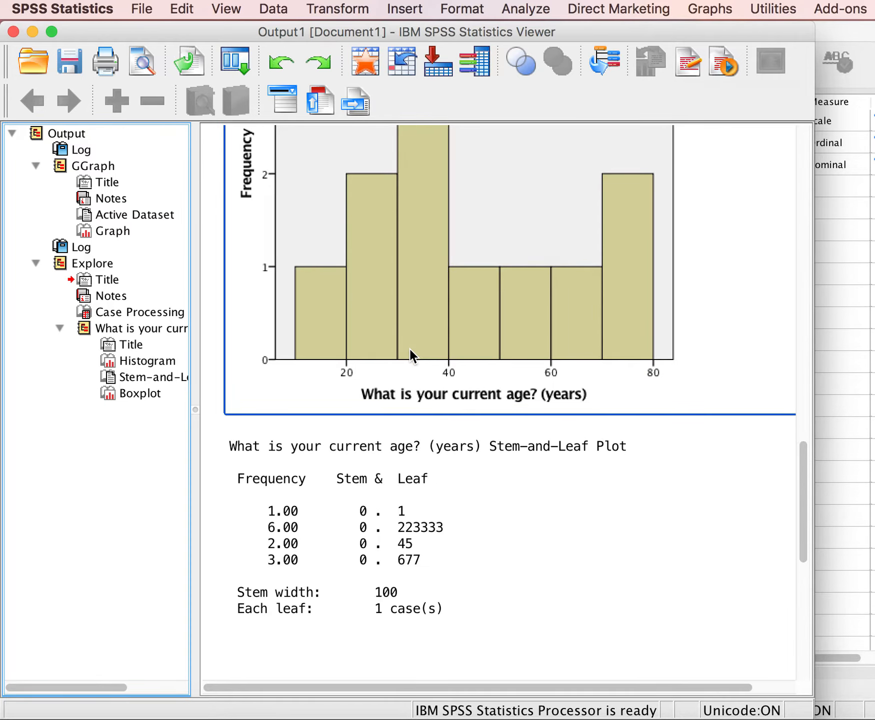
left_click(347, 440)
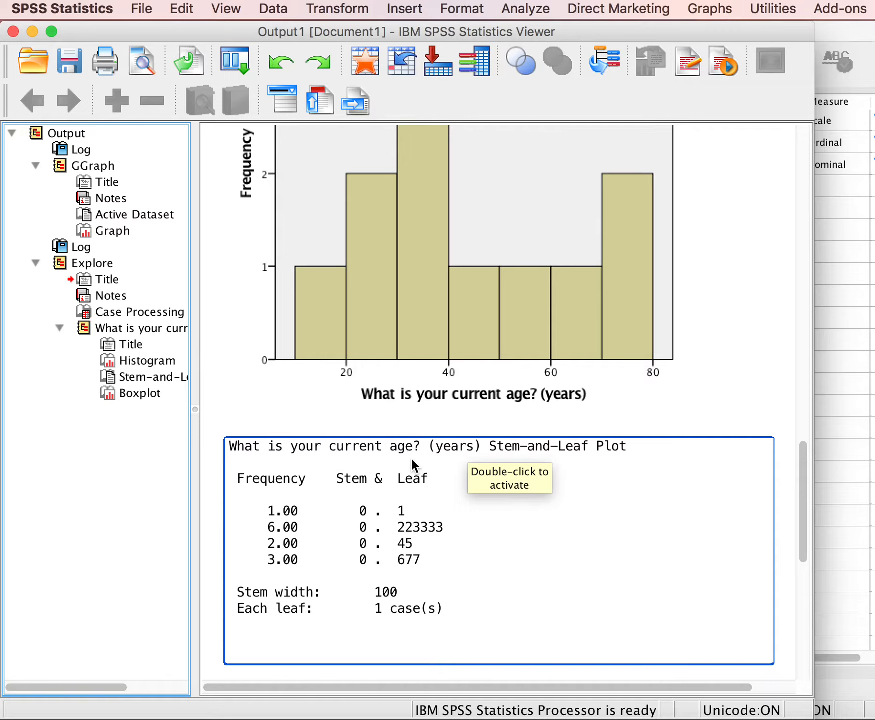
left_click(579, 289)
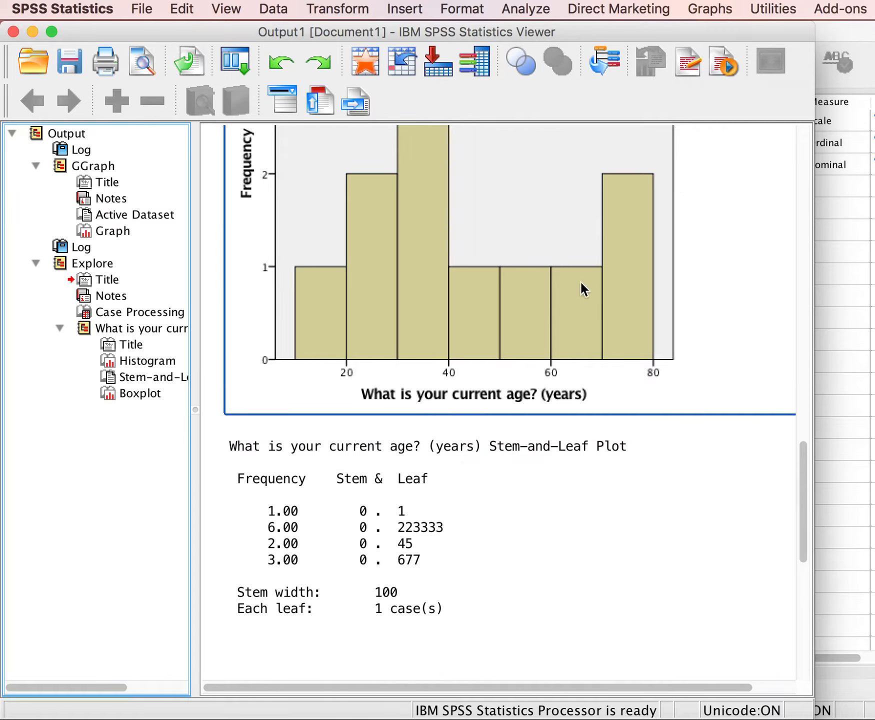
Reset Chart Builder and set up a Simple Bar chart as the starting point.
left_click(702, 9)
left_click(741, 33)
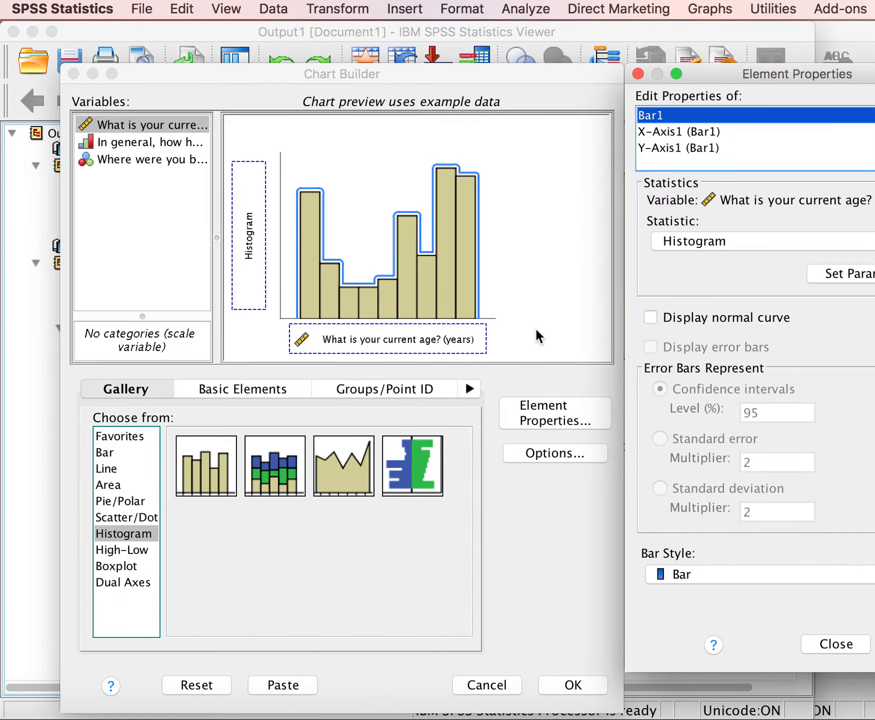
left_click(209, 684)
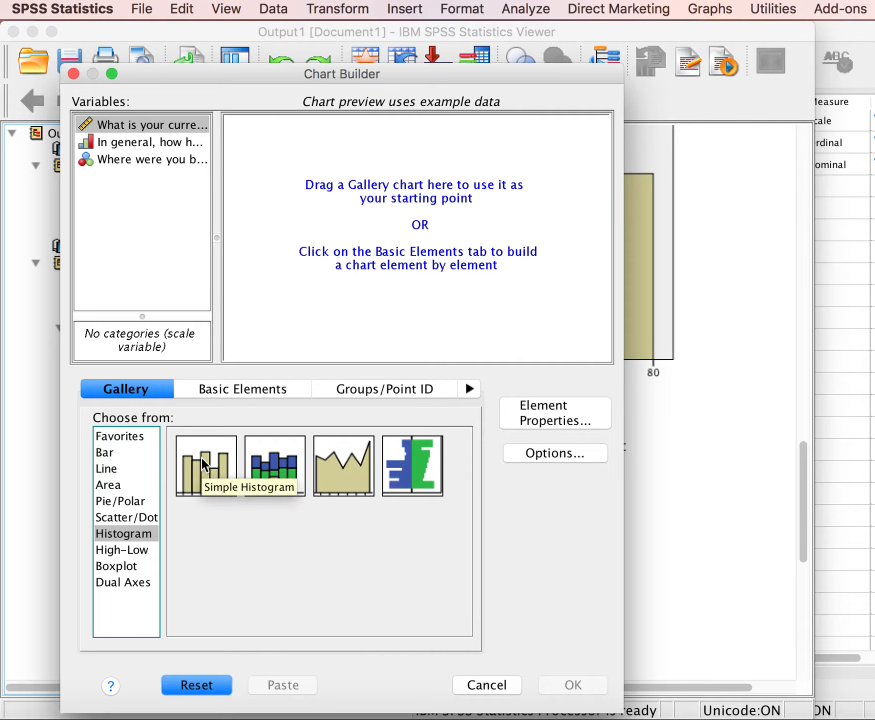
left_click(105, 452)
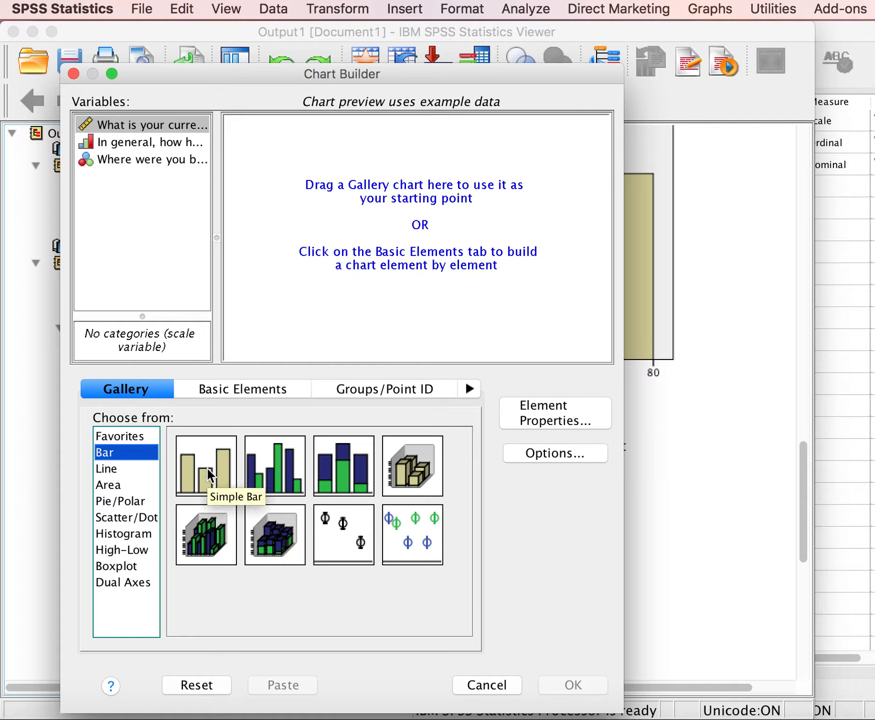
left_click_drag(207, 468, 394, 226)
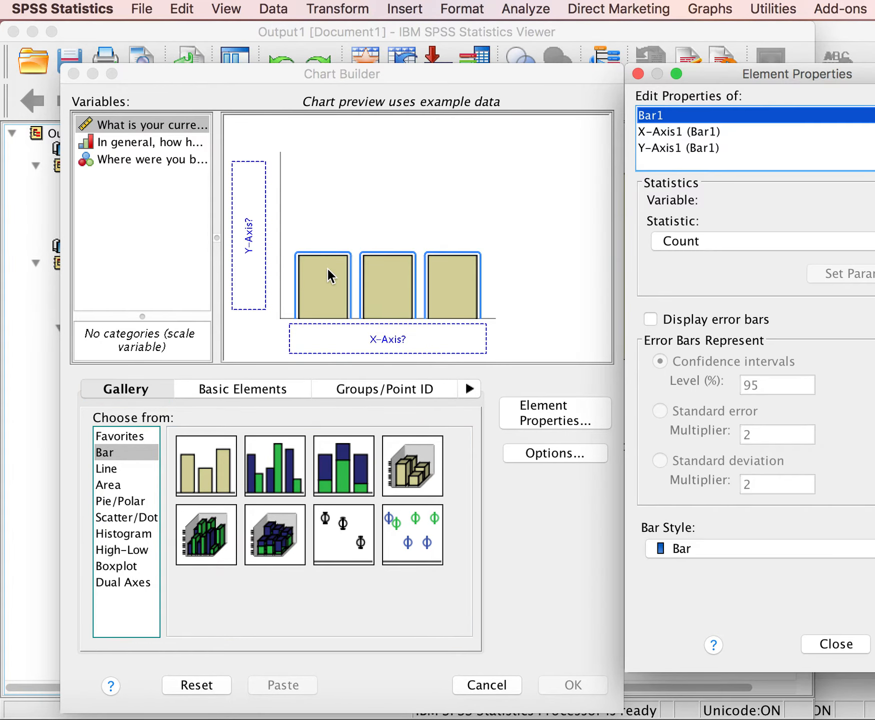
Assign "In general, how happy are you?" to the x-axis, generate the bar chart and review its GGRAPH syntax.
left_click(160, 142)
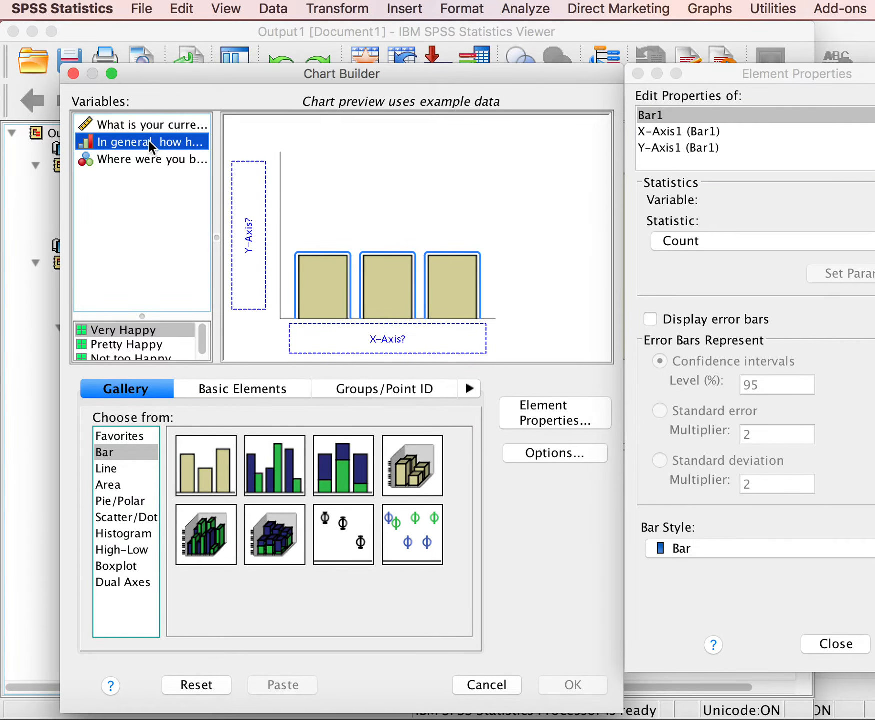
left_click_drag(149, 142, 326, 278)
left_click(158, 242)
left_click(145, 144)
left_click_drag(145, 144, 350, 331)
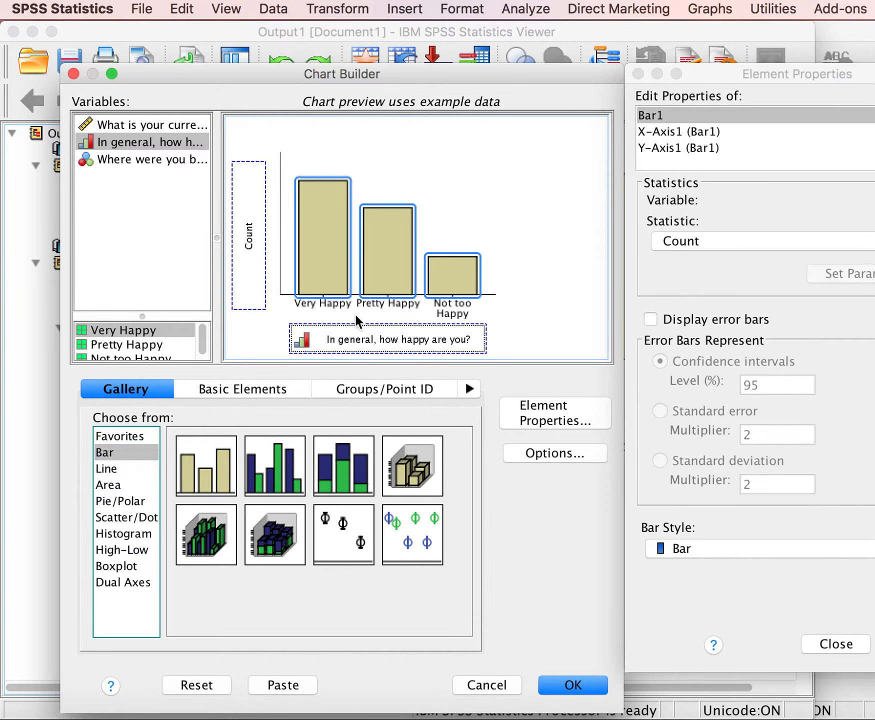
left_click(579, 689)
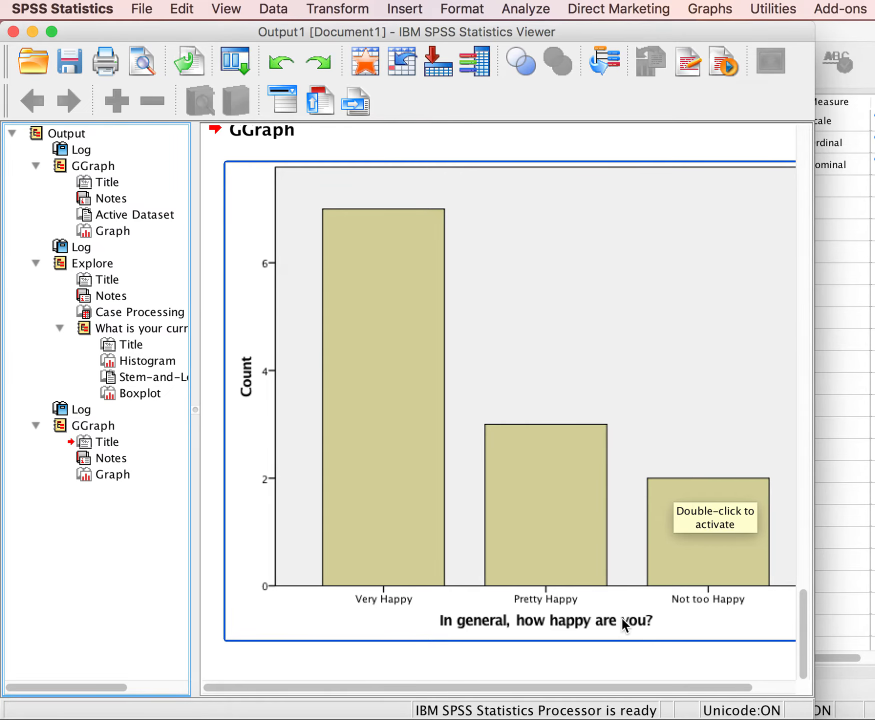
scroll(612, 569, "up", 10)
scroll(613, 572, "up", 3)
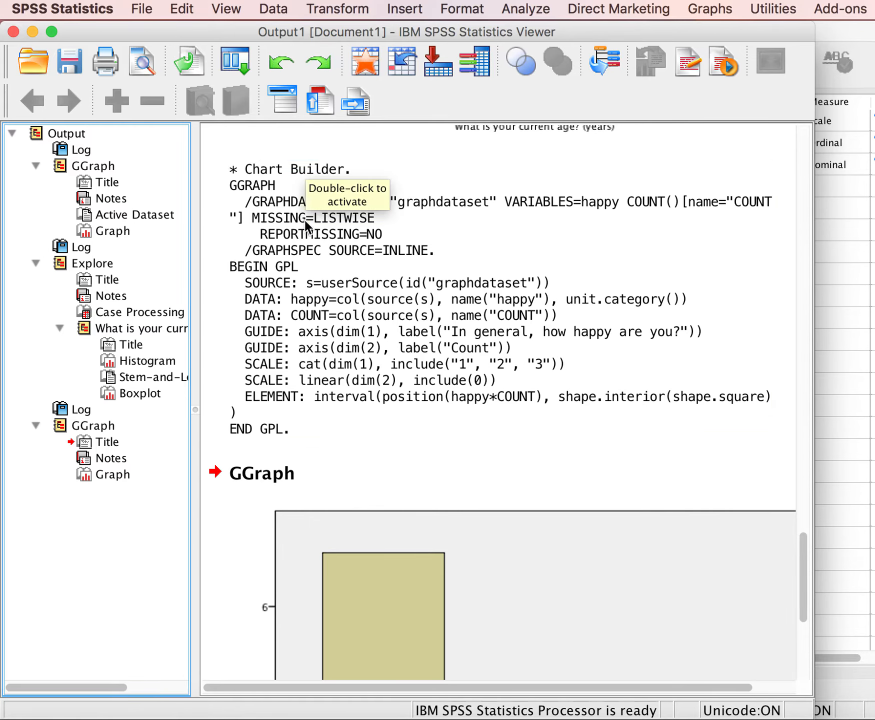
left_click(233, 292)
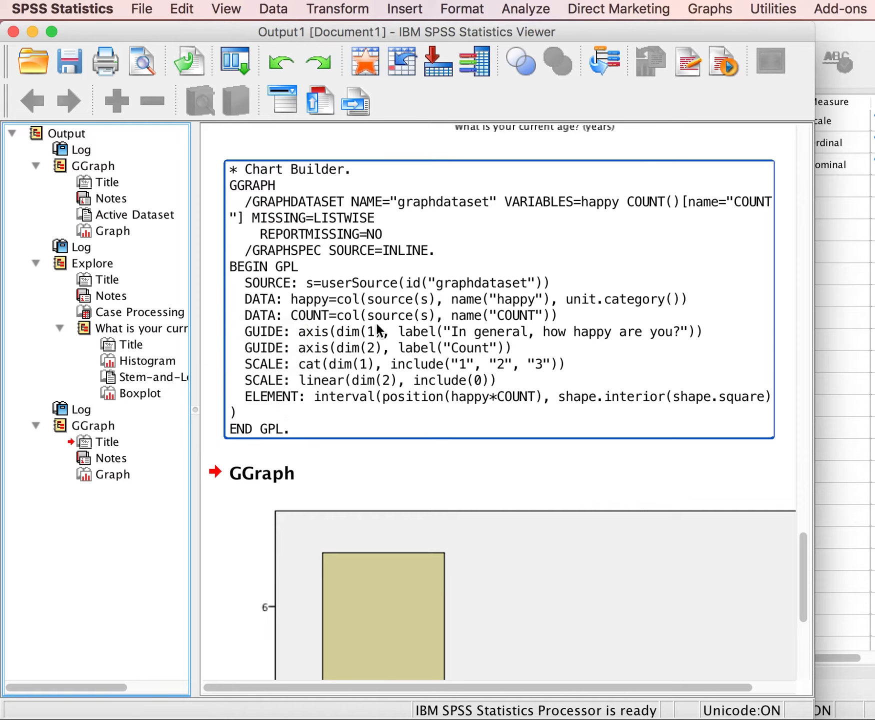
Replace the bar chart with a pie chart of "In general, how happy are you?" in Chart Builder and generate it.
left_click(711, 12)
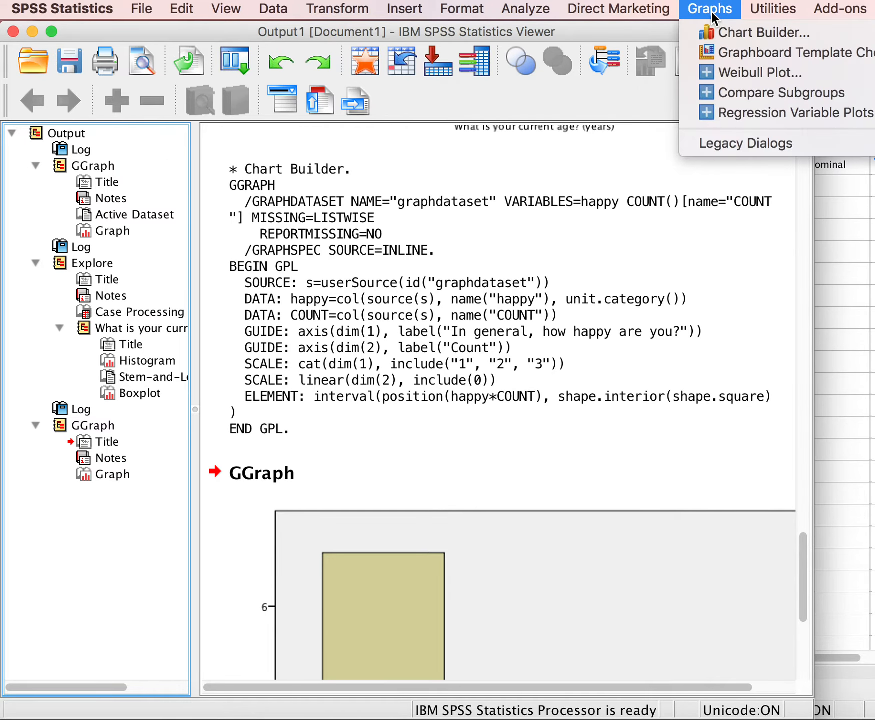
left_click(732, 33)
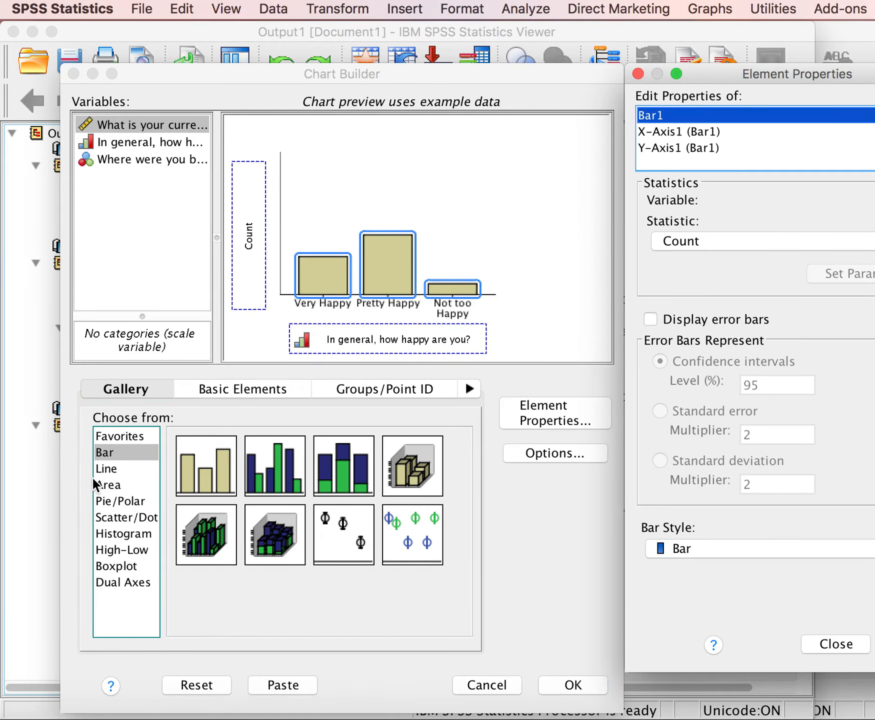
left_click(123, 500)
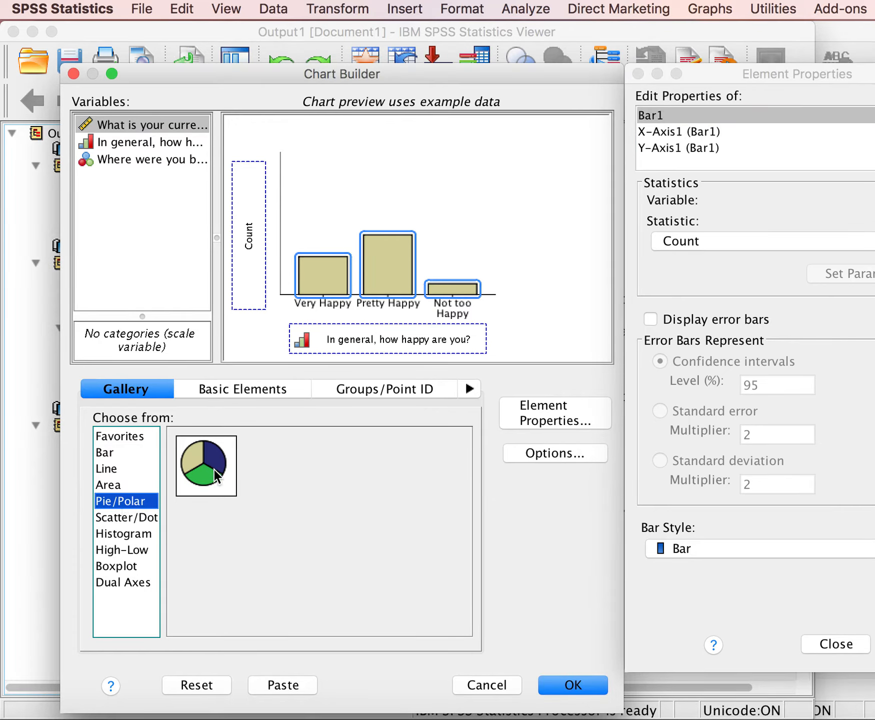
left_click_drag(206, 468, 413, 259)
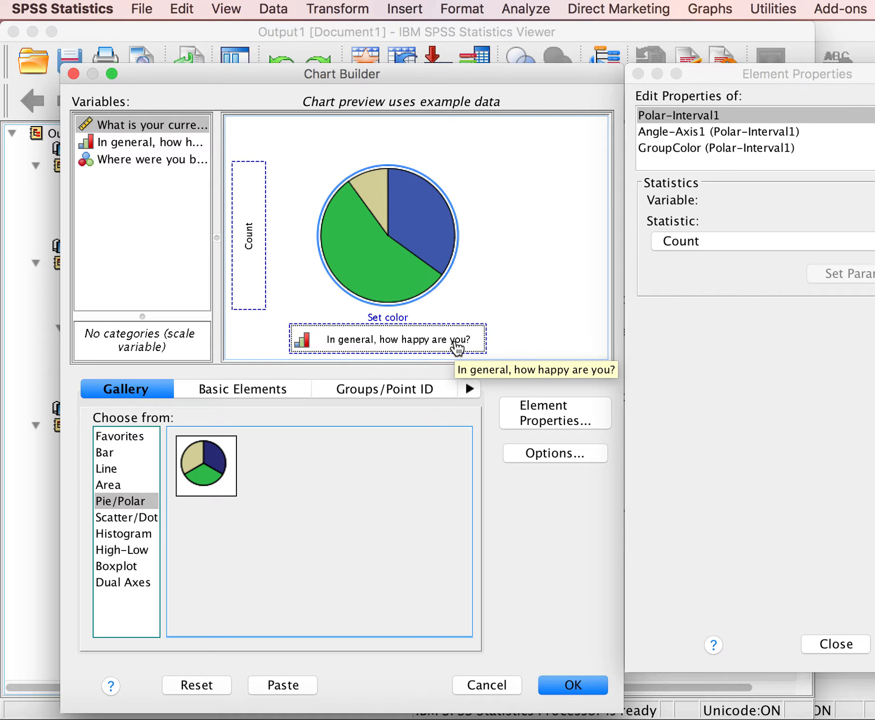
left_click(573, 685)
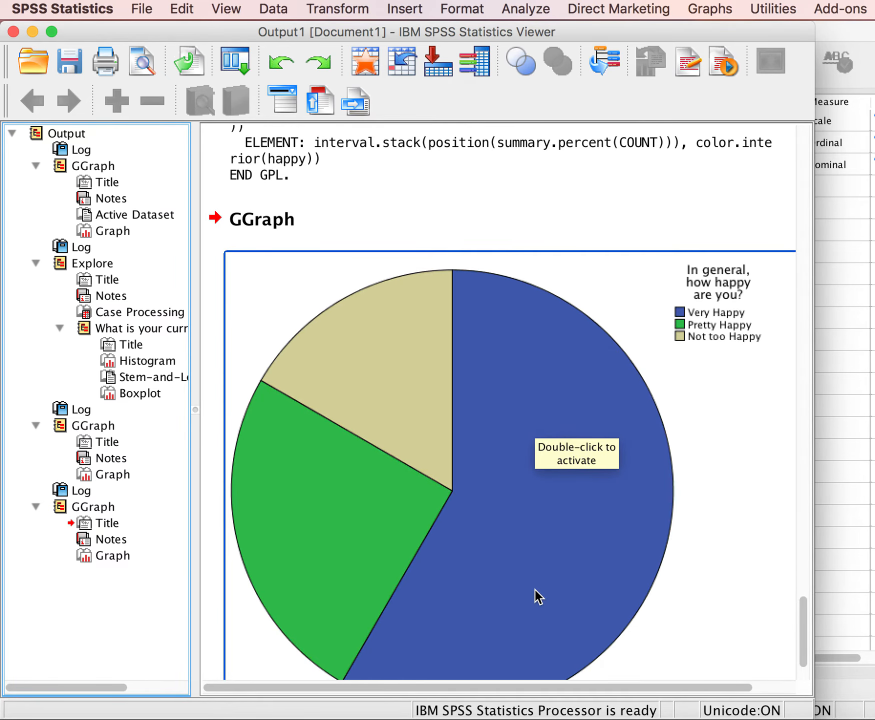
Compare the bar and pie charts of happiness in the output, including the pie chart's GGRAPH syntax.
scroll(534, 589, "up", 10)
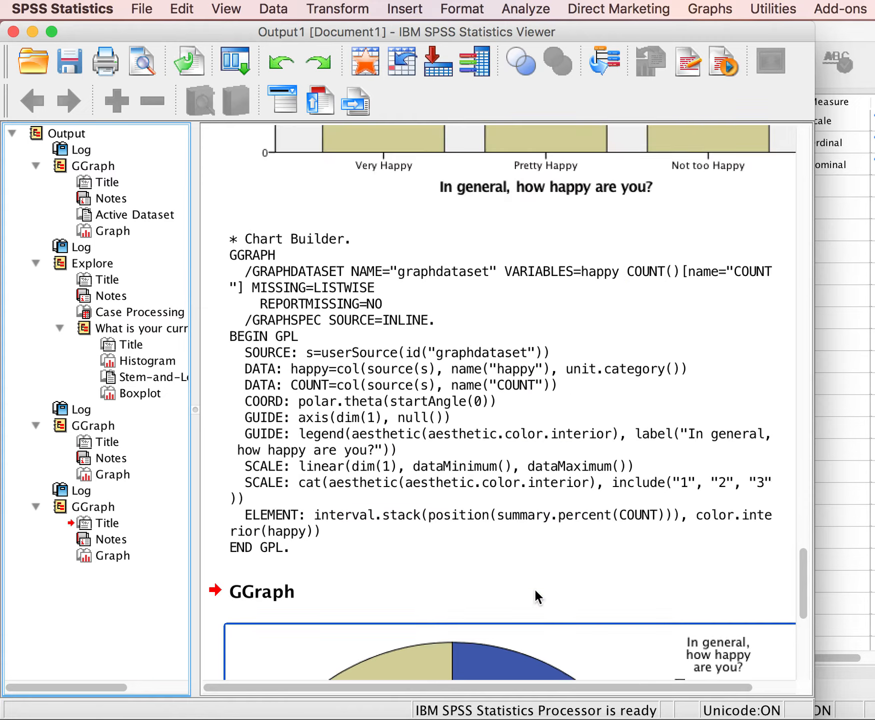
left_click(534, 586)
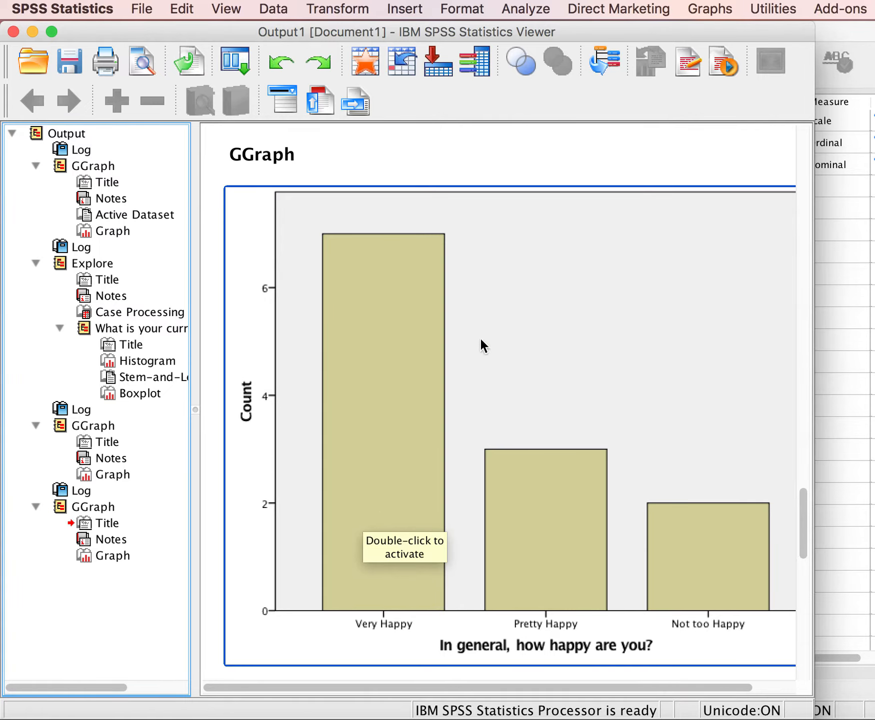
scroll(504, 480, "down", 15)
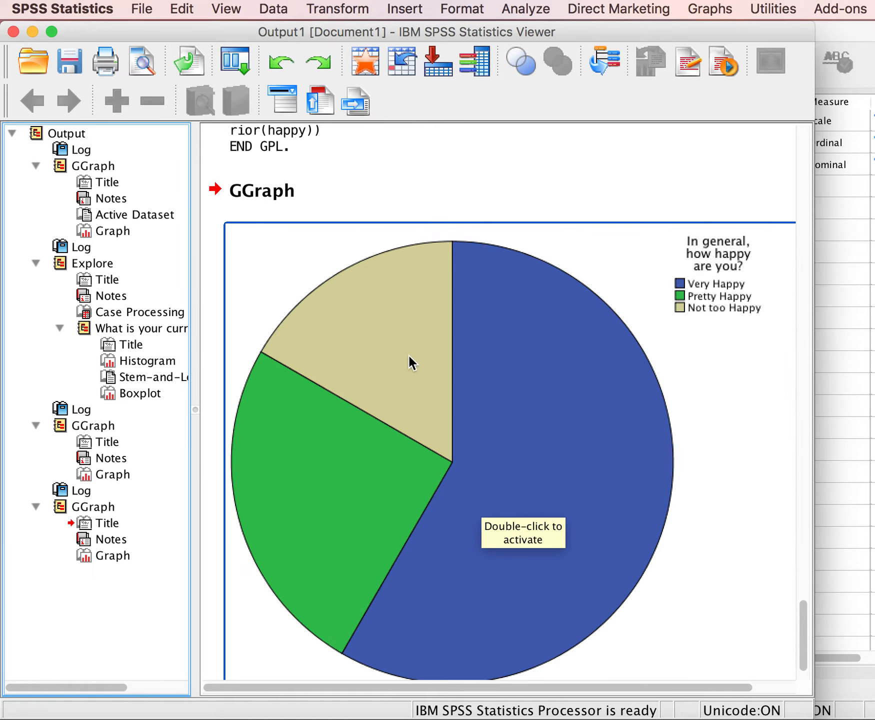
scroll(408, 354, "up", 15)
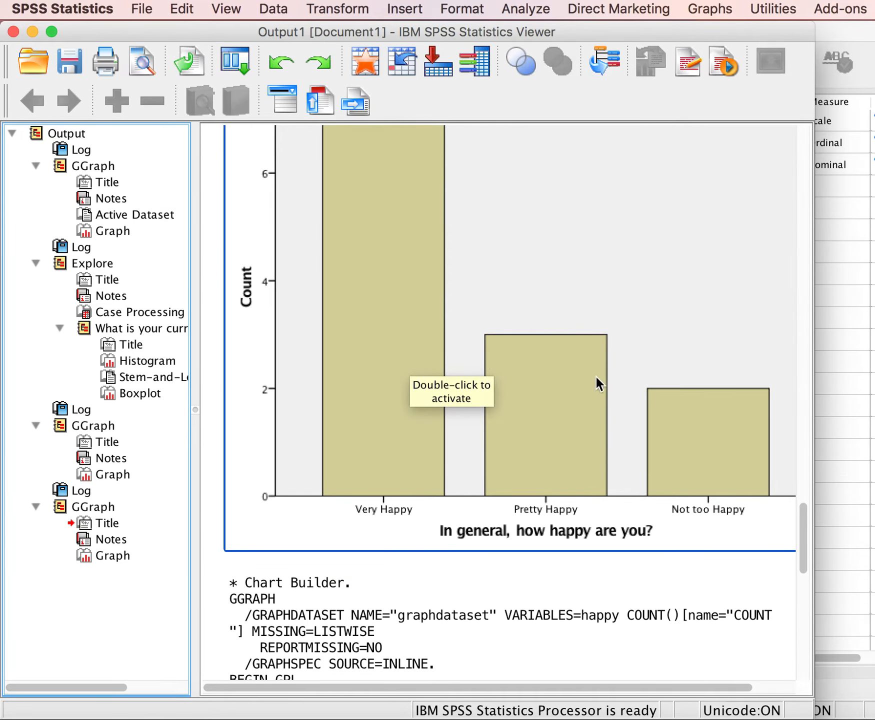
scroll(613, 392, "up", 3)
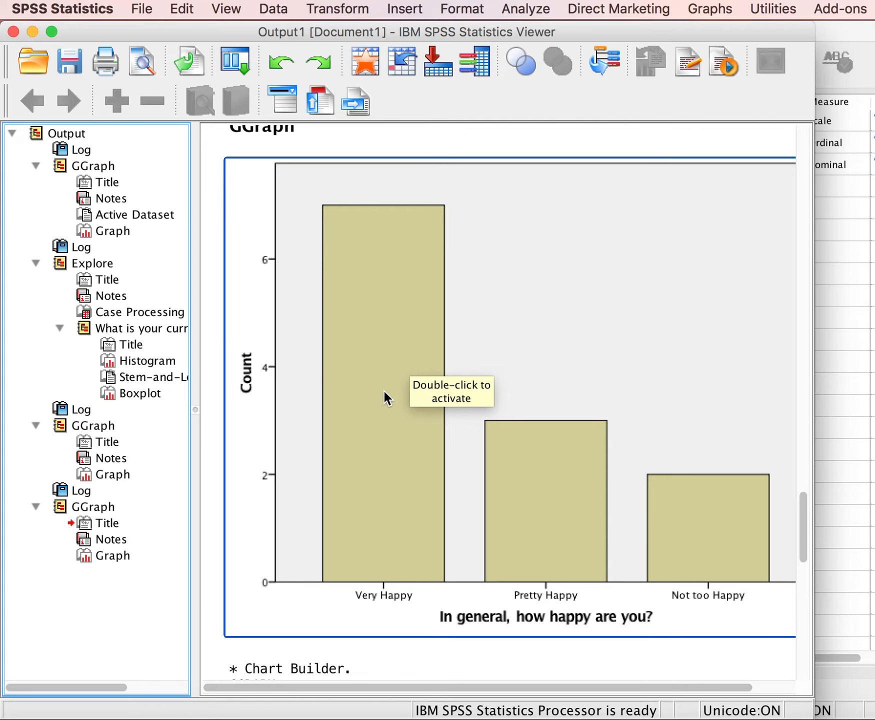
scroll(383, 390, "down", 15)
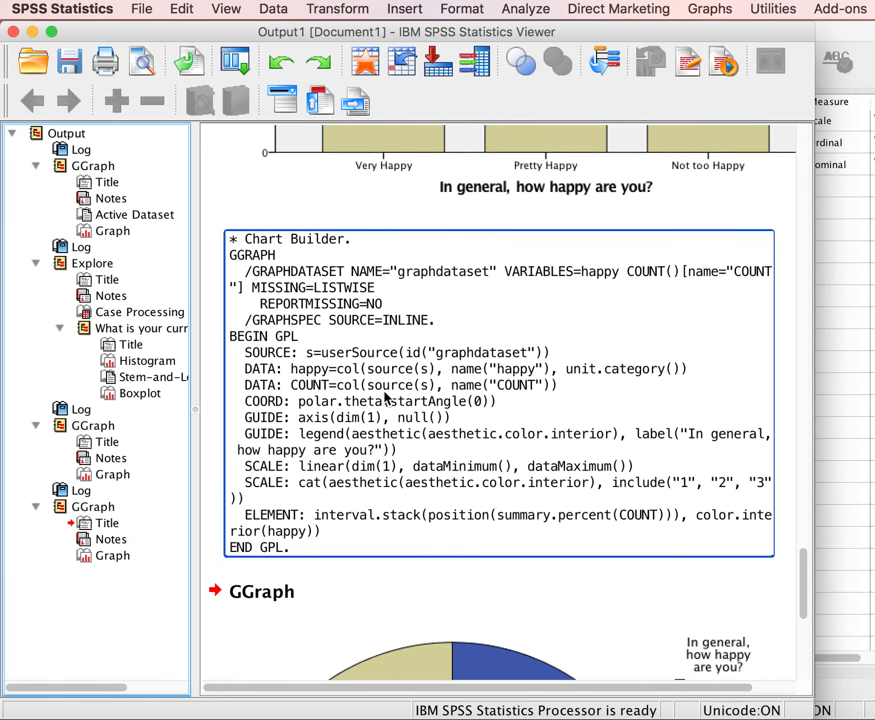
scroll(390, 375, "down", 3)
left_click(411, 337)
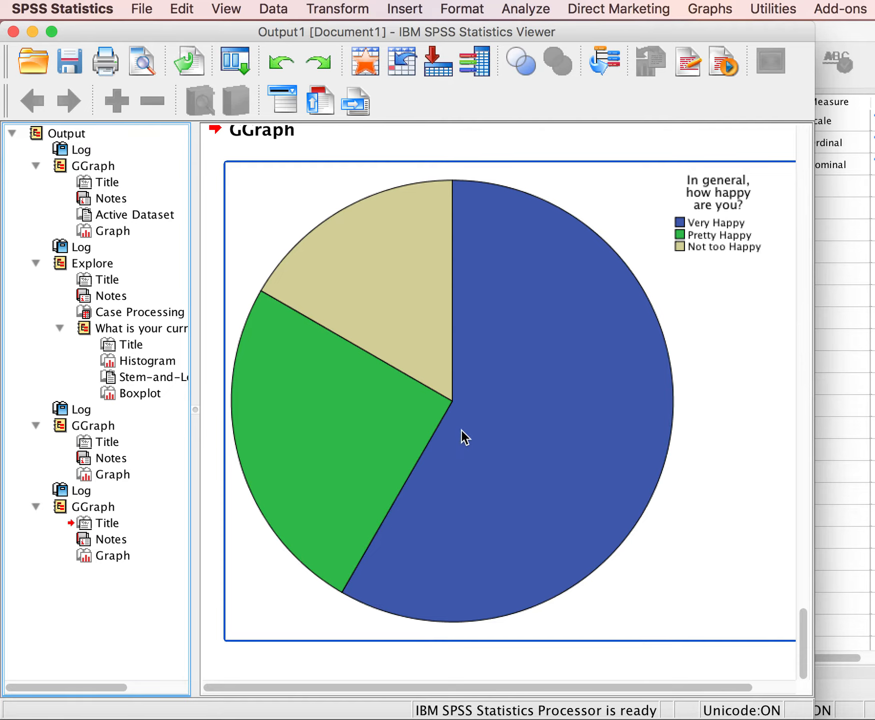
Reset Chart Builder and generate a pie chart of counts for "Where were you born?".
left_click(717, 11)
left_click(736, 34)
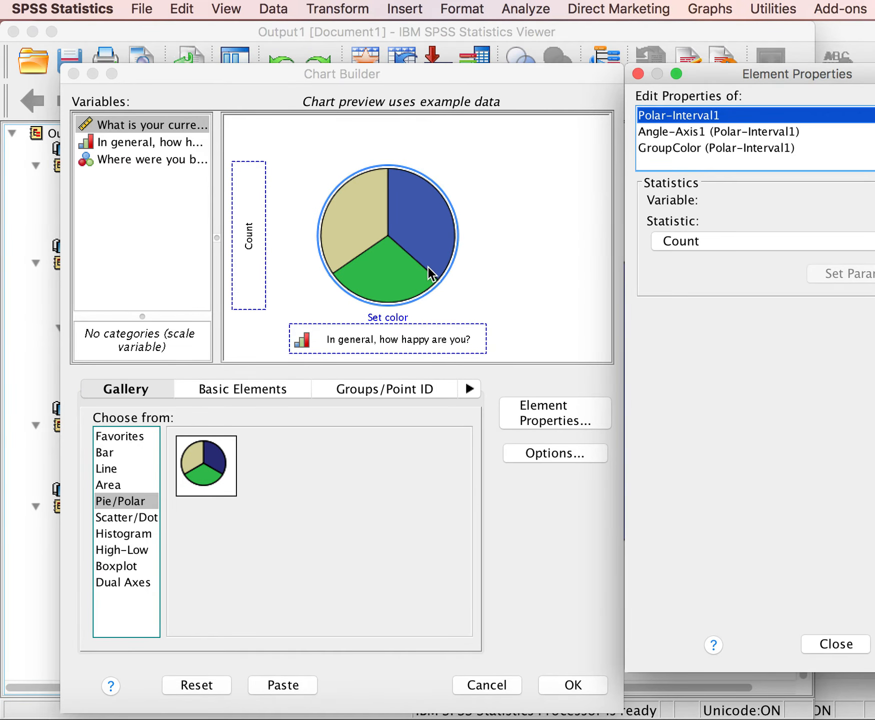
left_click(200, 685)
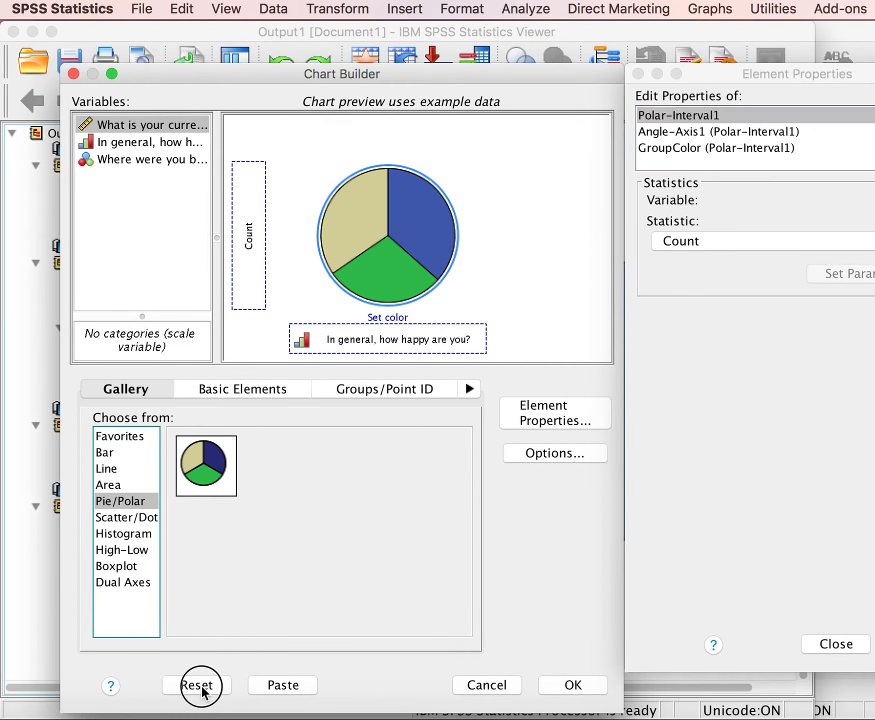
left_click_drag(196, 451, 400, 215)
left_click_drag(145, 157, 332, 324)
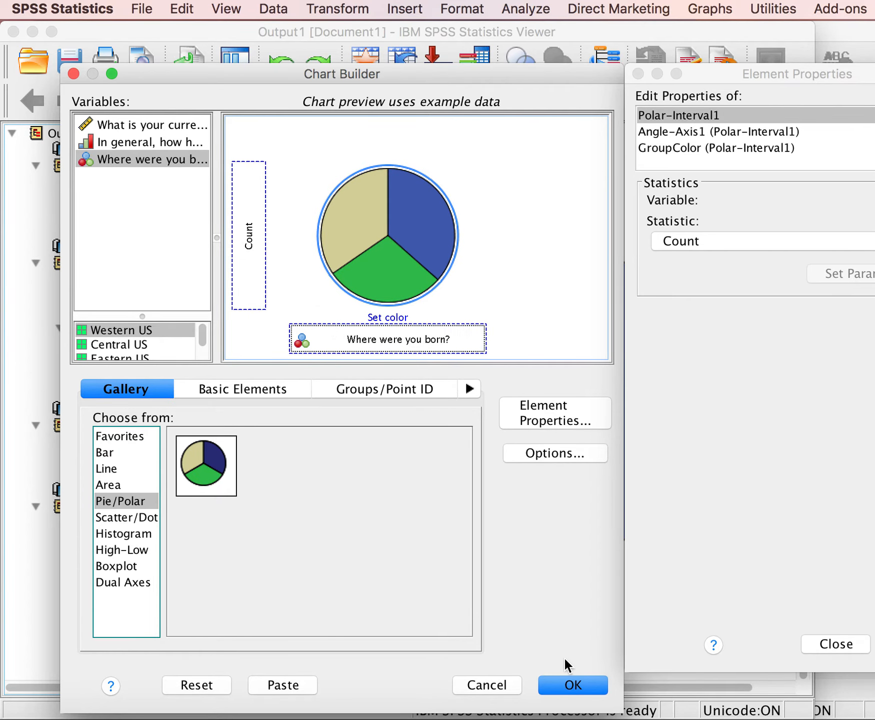
left_click(571, 684)
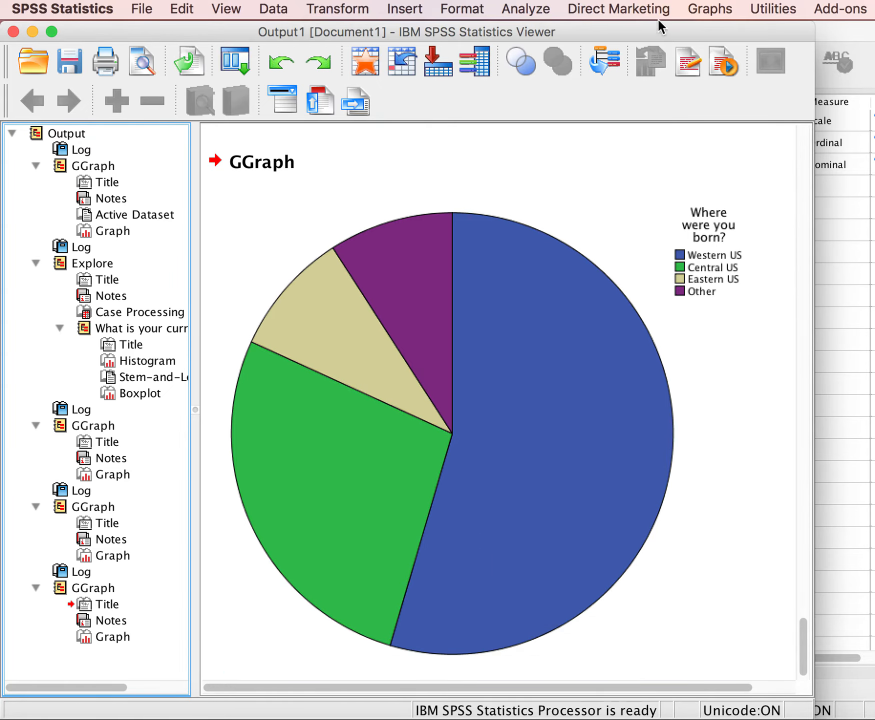
Switch the "Where were you born?" chart to a Simple Bar chart and generate it.
left_click(705, 12)
left_click(727, 33)
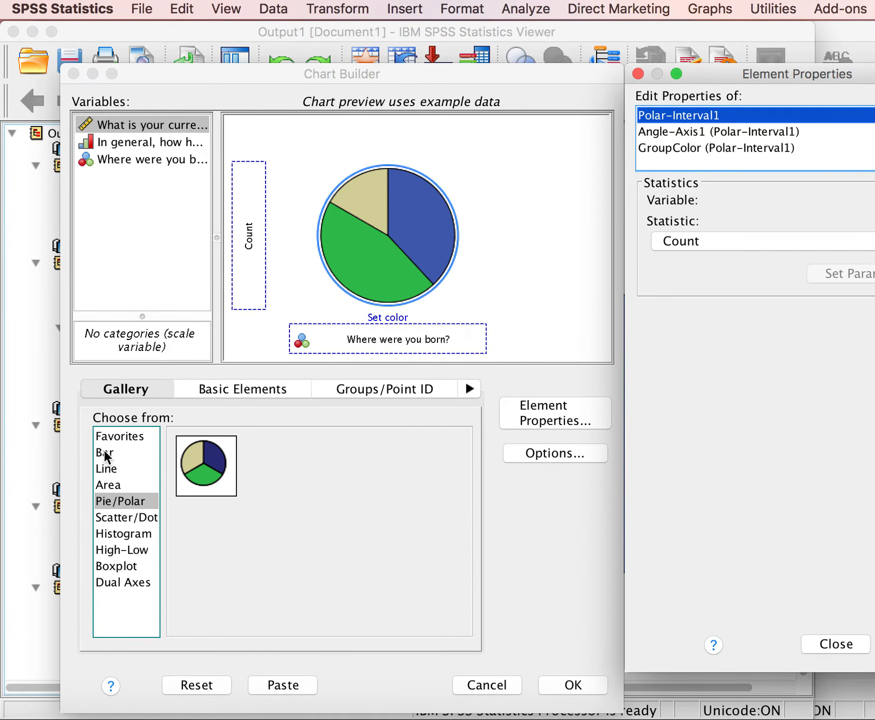
left_click(106, 458)
left_click_drag(210, 470, 406, 260)
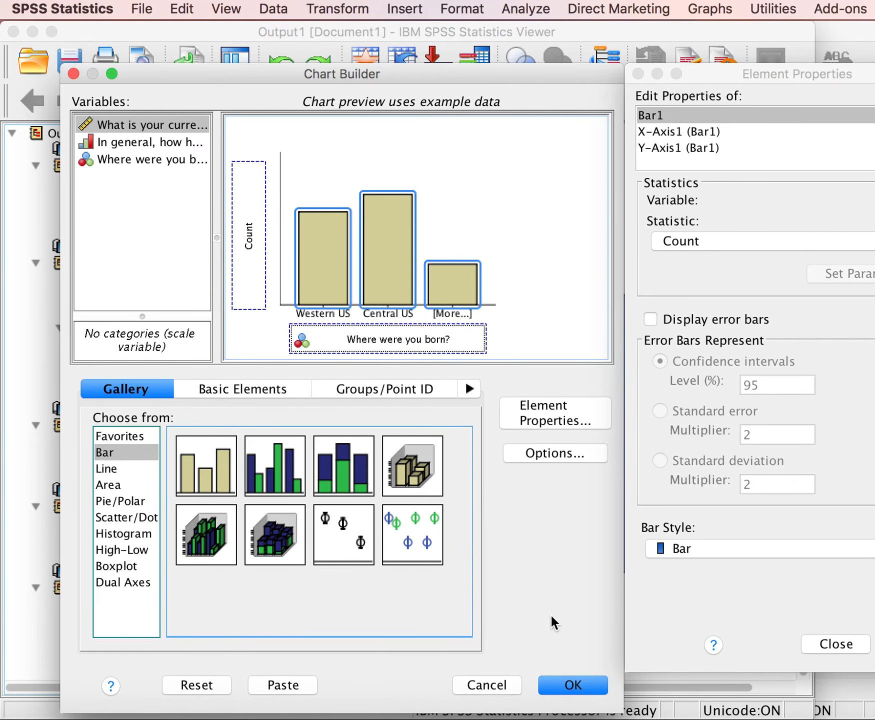
left_click(581, 683)
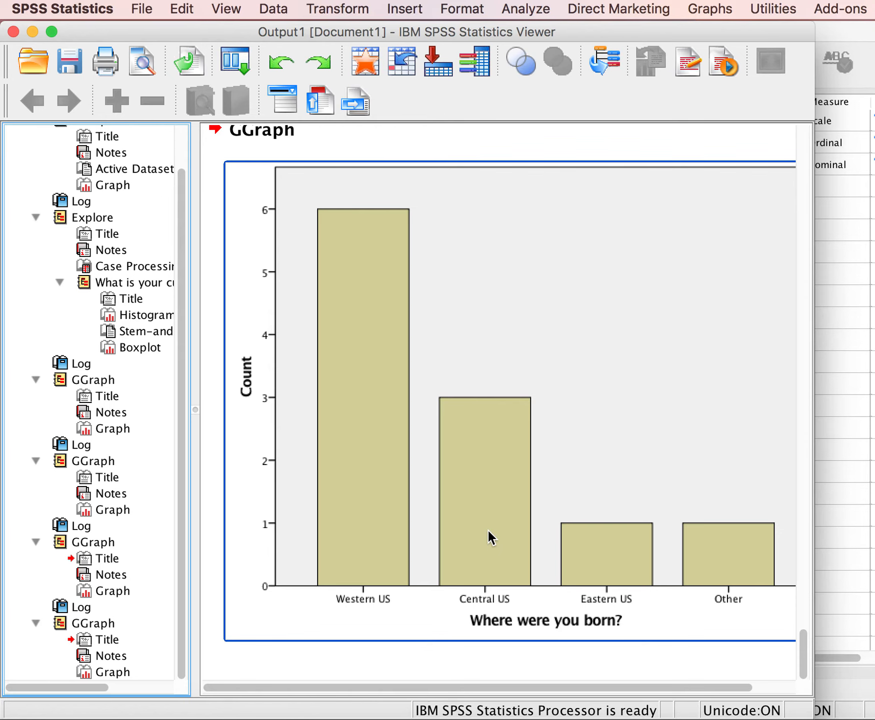
Return to the output and start saving it with the Documents folder as the destination.
left_click(831, 479)
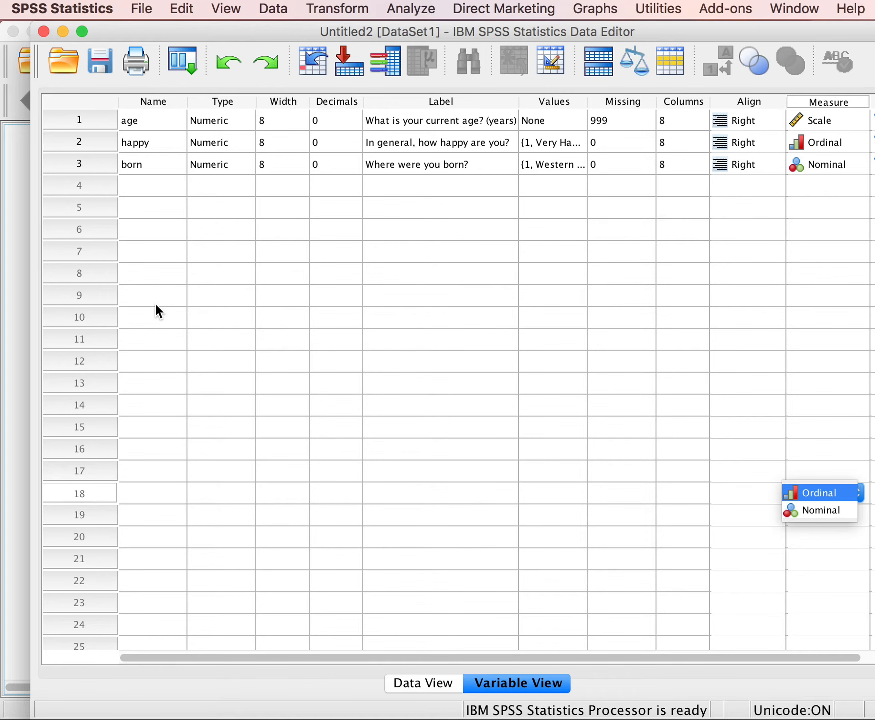
left_click(16, 239)
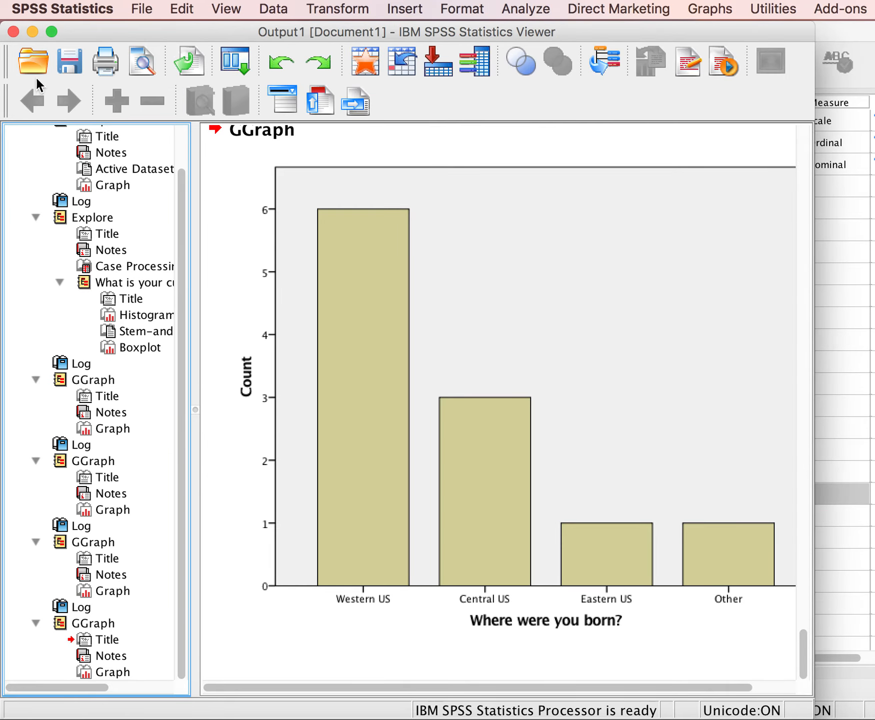
left_click(73, 60)
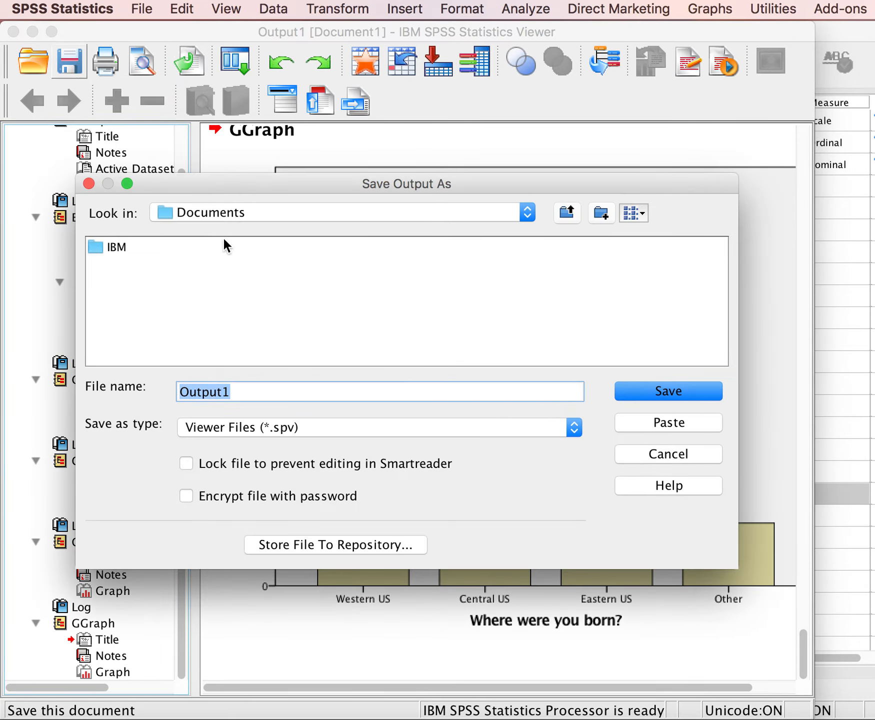
left_click(528, 213)
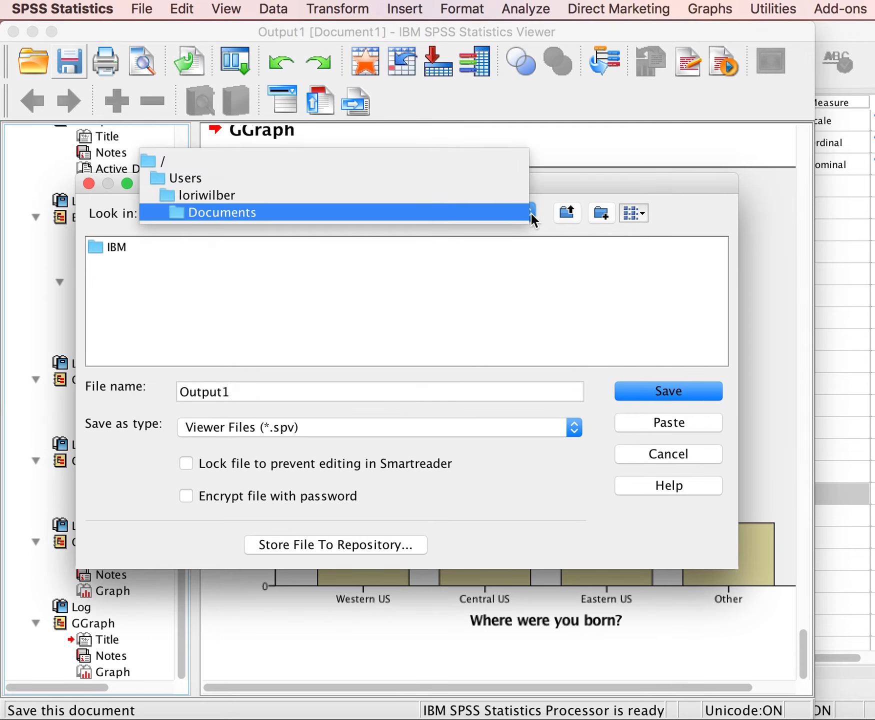
left_click(531, 212)
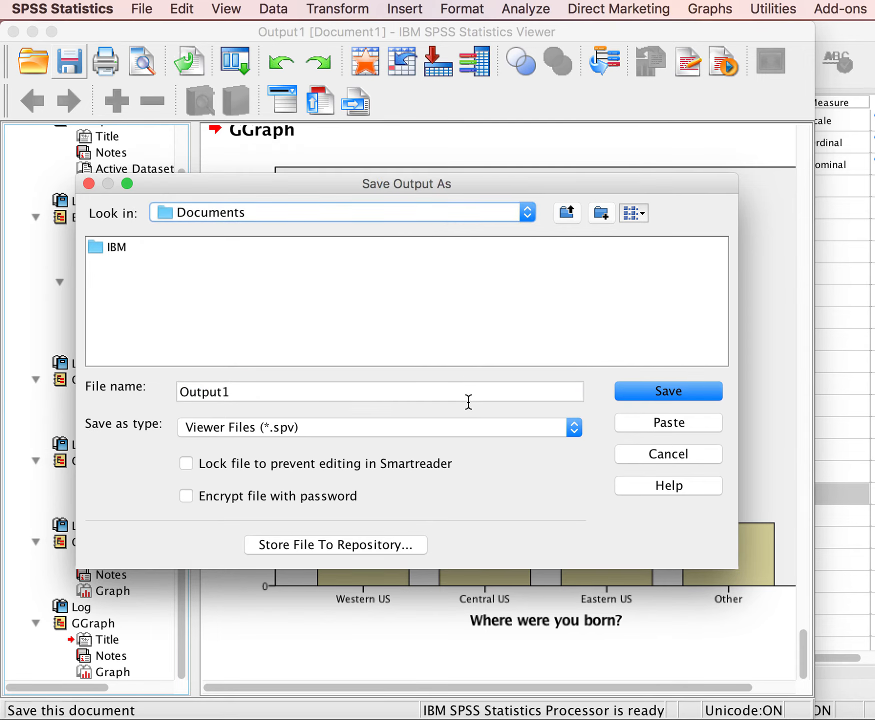
Name the output file "2016-10-16 Output | Measurement & Graphs" and try to save it.
left_click(253, 393)
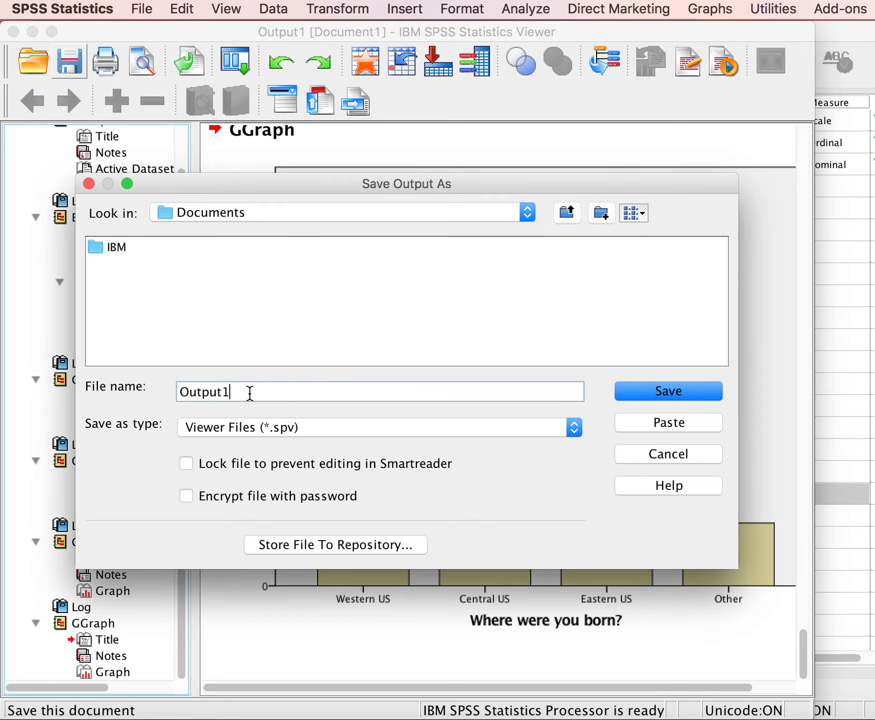
key("BackSpace")
key("Left")
key("Left")
key("Left")
key("Left")
key("Left")
key("Left")
type("2016-10-")
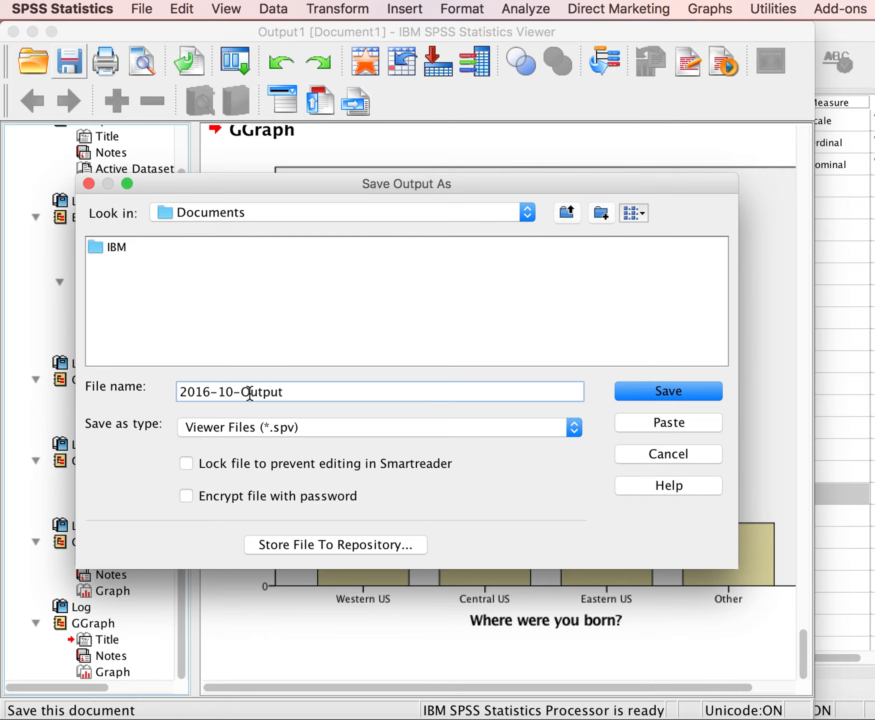
type("16")
left_click(321, 392)
type("I")
type(" Measureme")
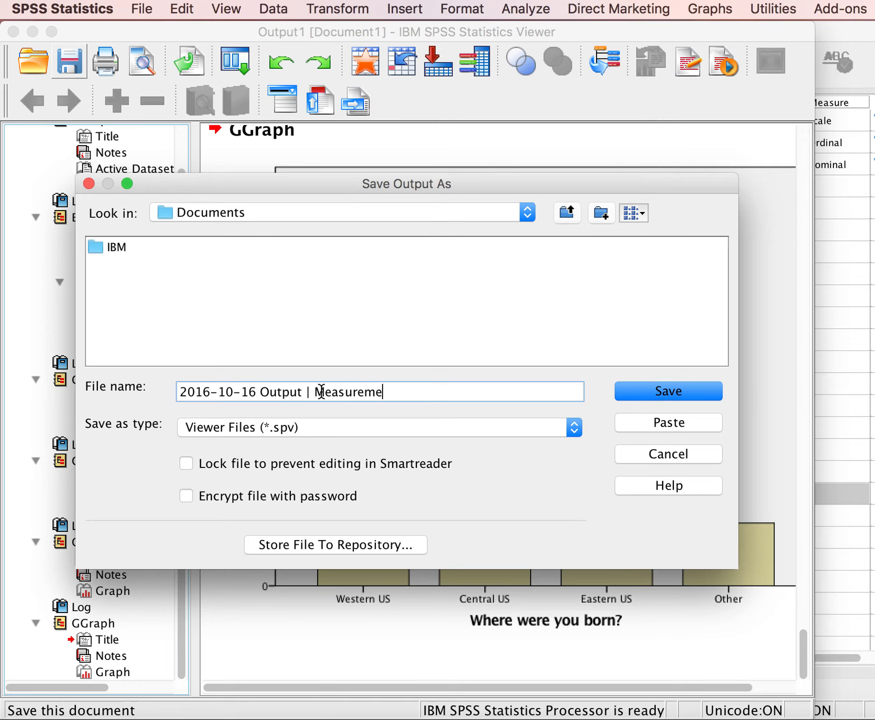
type("nt & Graphs")
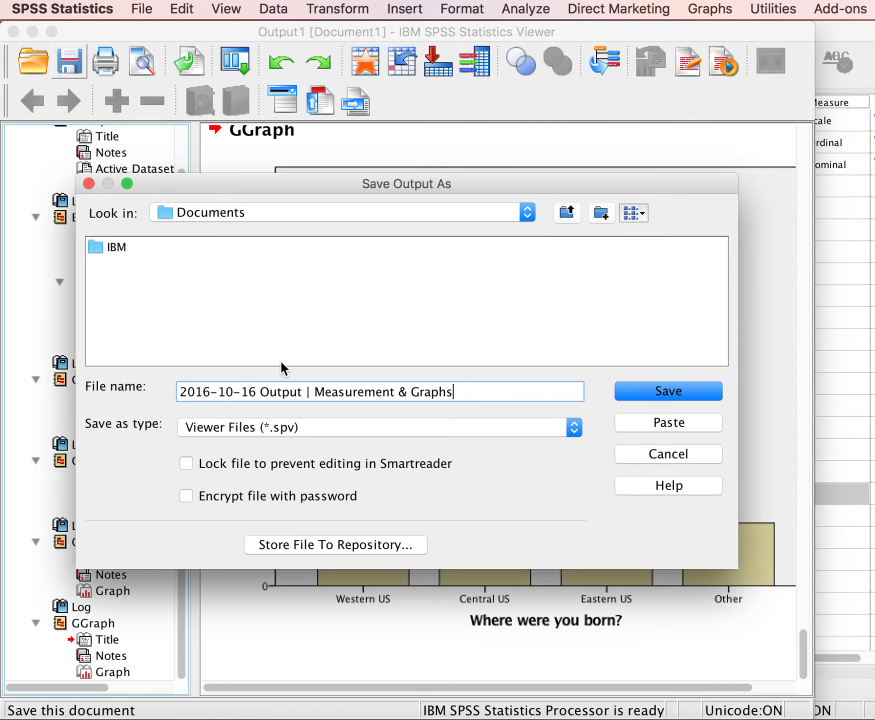
left_click(662, 386)
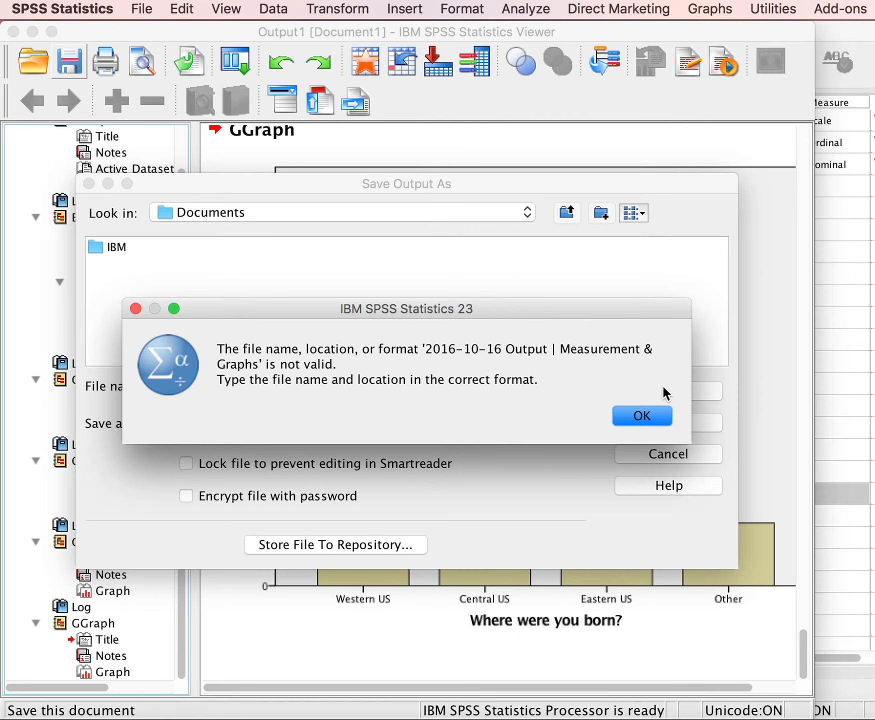
left_click(650, 411)
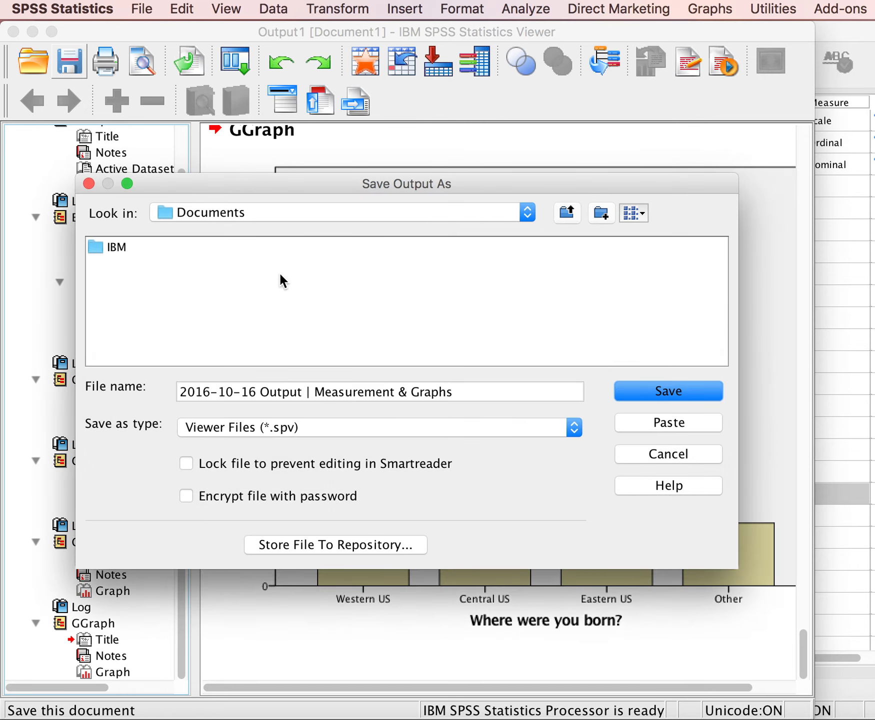
Replace the vertical bar in the file name with a hyphen and save the output as "2016-10-16 Output - Measurement & Graphs".
left_click(313, 394)
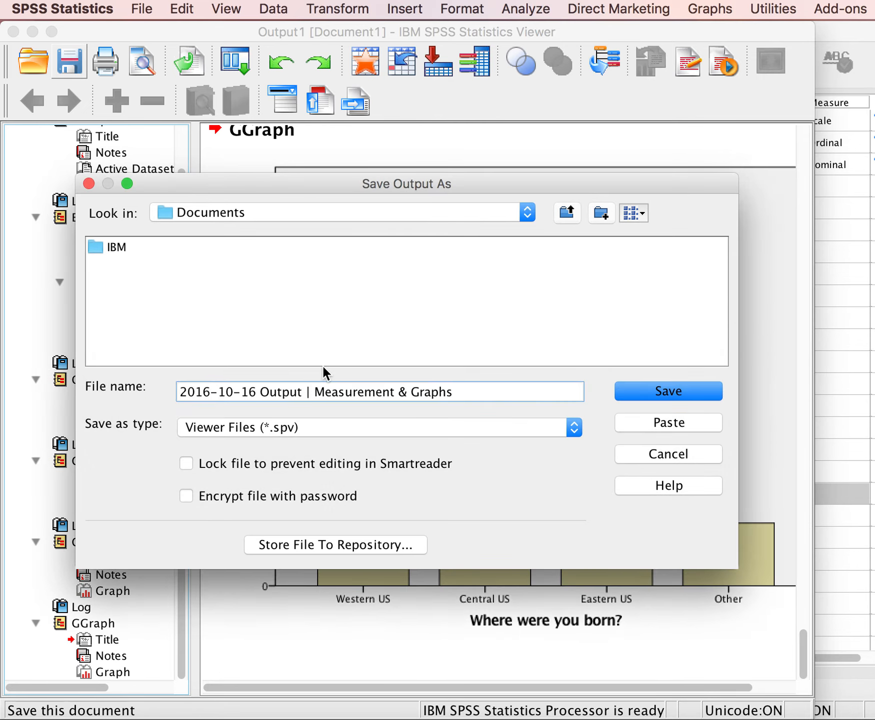
key("BackSpace")
type("-")
left_click(645, 391)
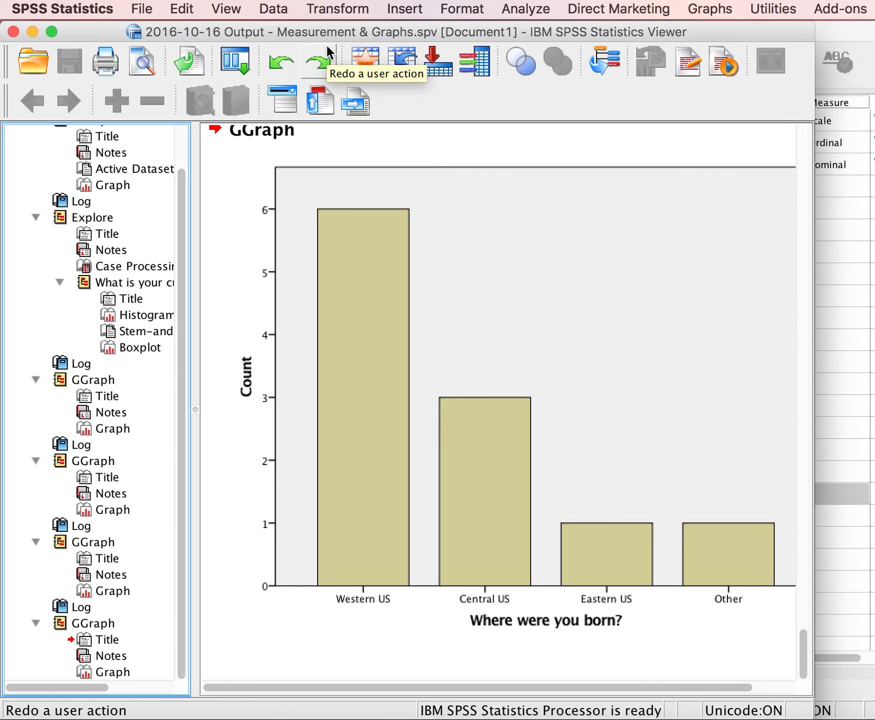
Review the saved output from the last bar chart back to its beginning and glance at the variable definitions in the Data Editor.
left_click(380, 249)
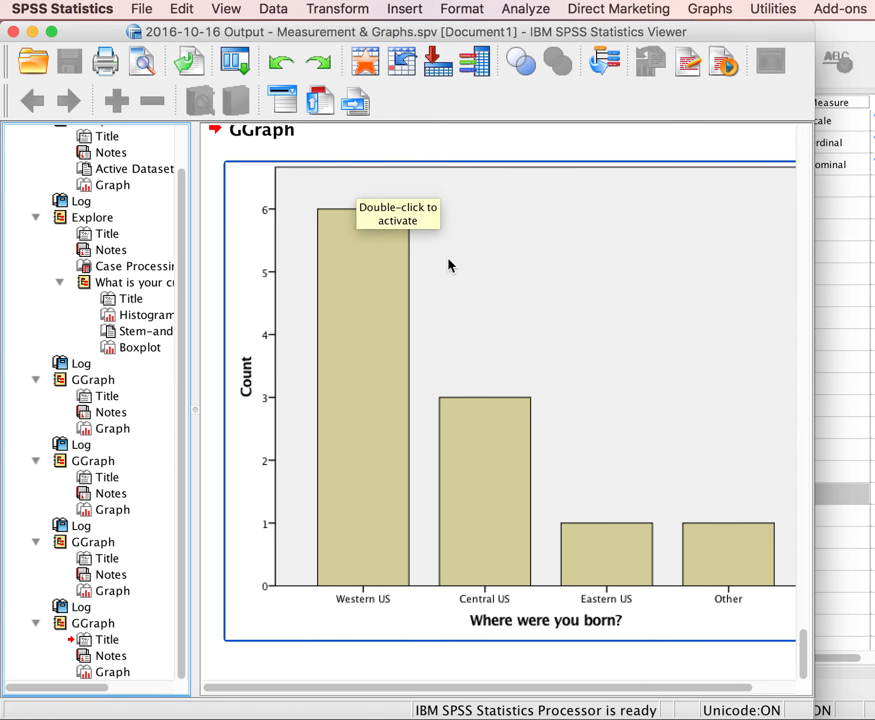
scroll(447, 257, "up", 5)
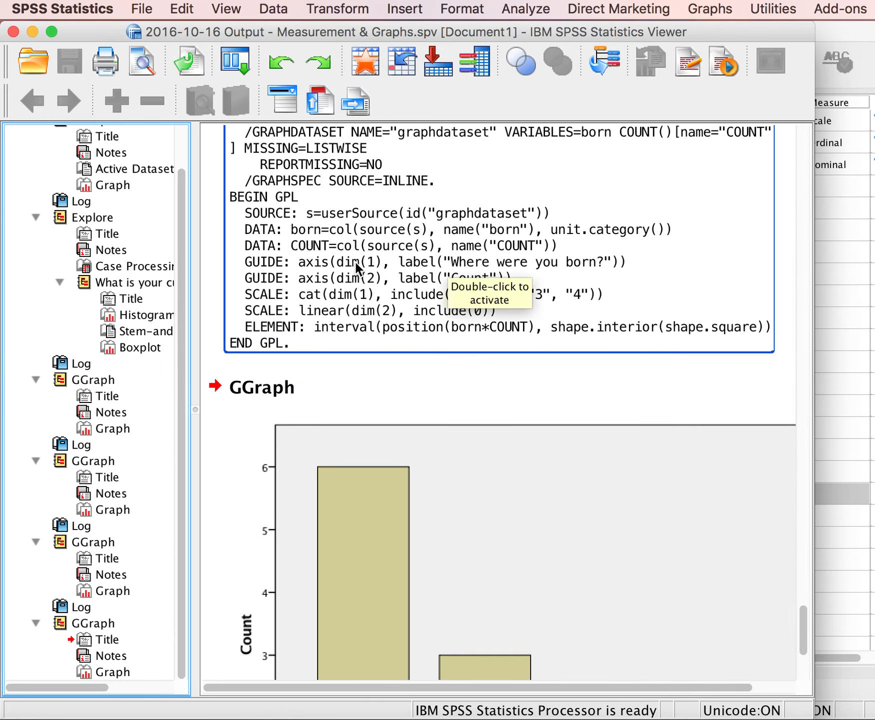
scroll(356, 264, "up", 2)
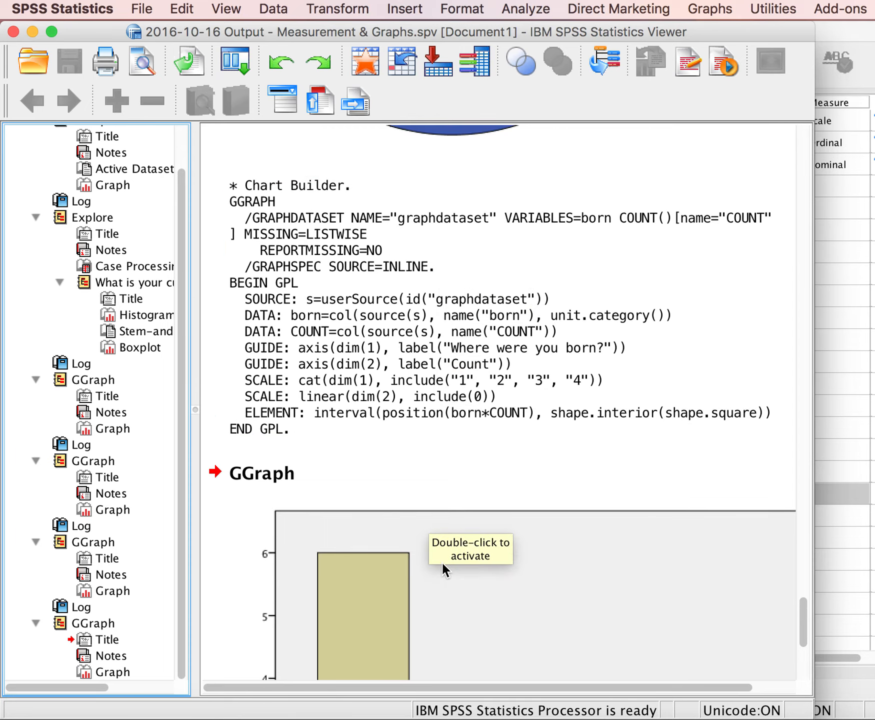
scroll(466, 416, "up", 18)
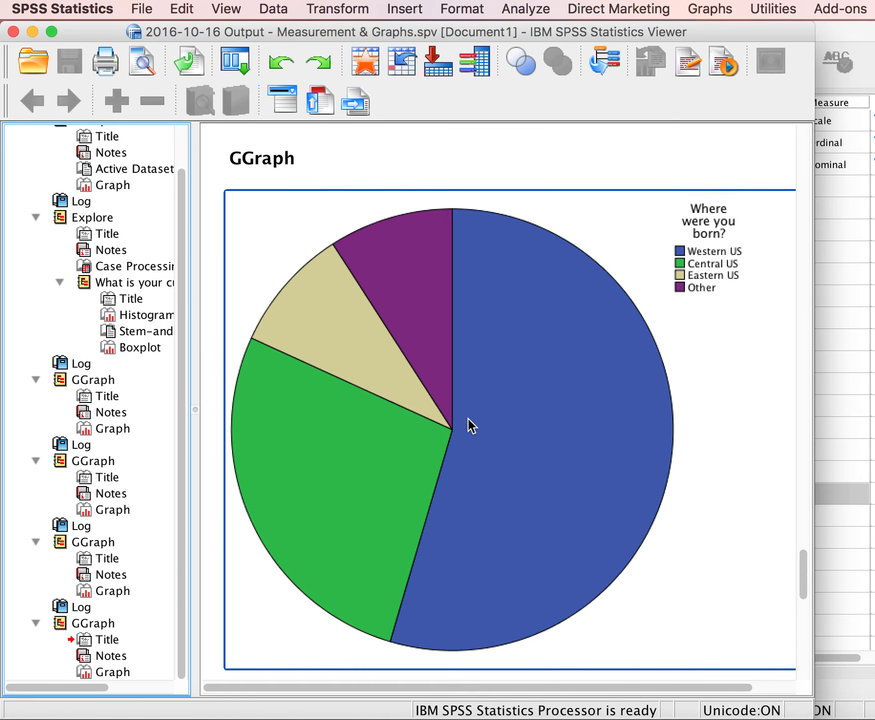
scroll(468, 419, "up", 15)
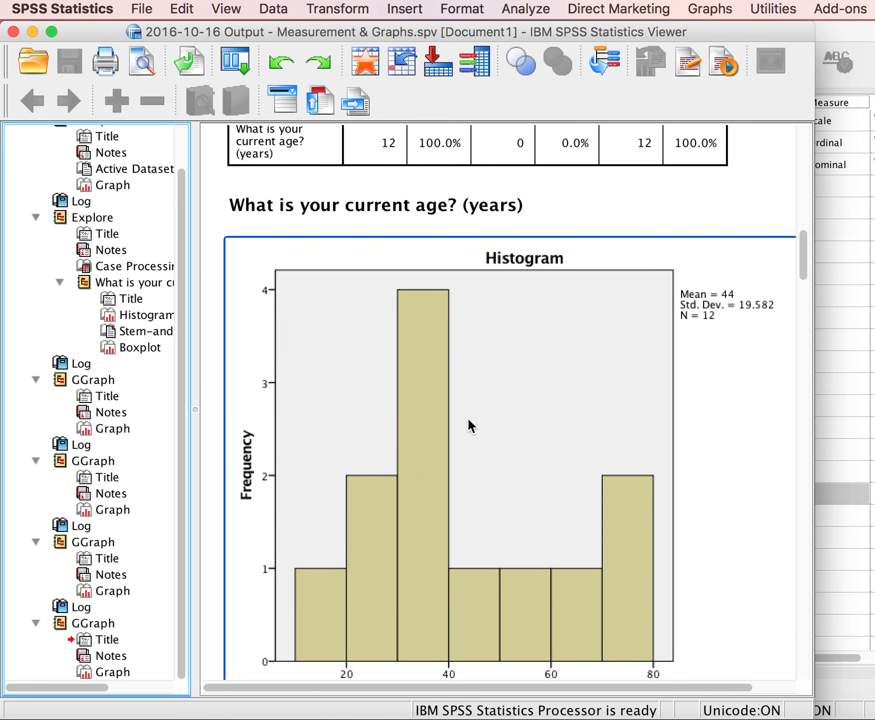
scroll(399, 257, "up", 15)
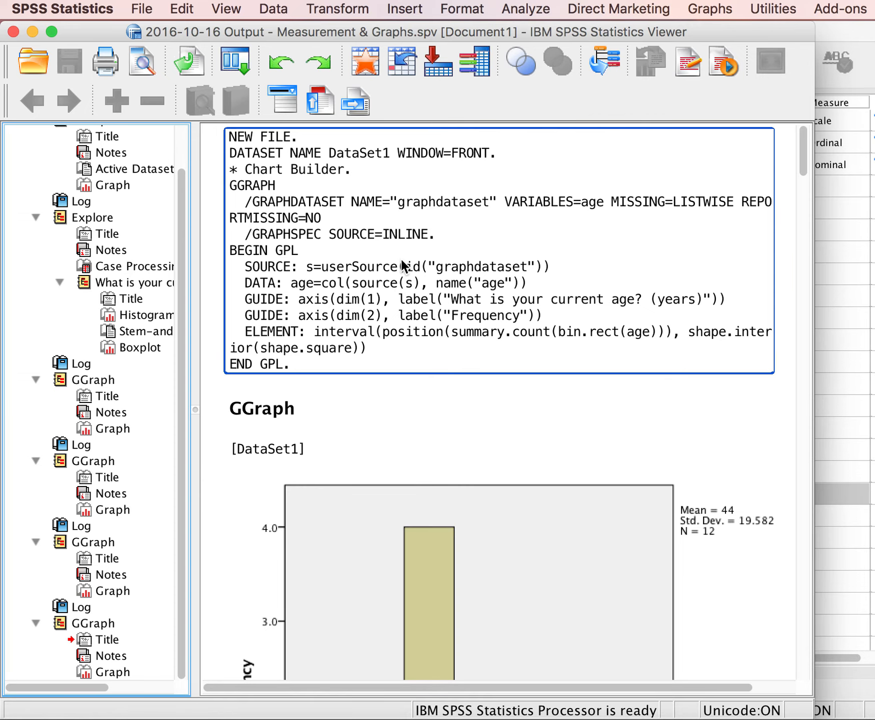
left_click(829, 292)
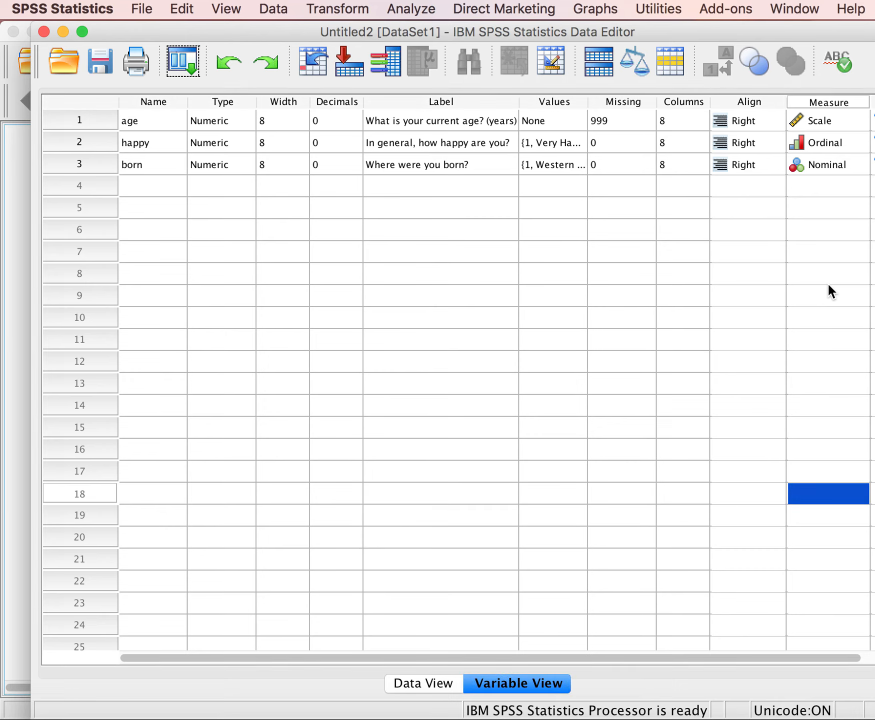
left_click(828, 291)
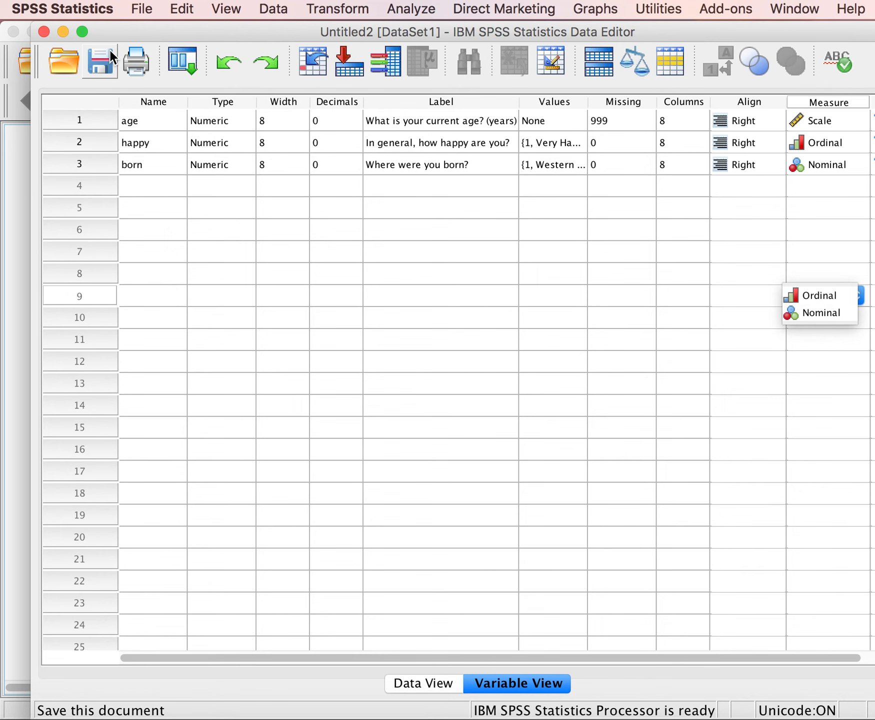
left_click(23, 144)
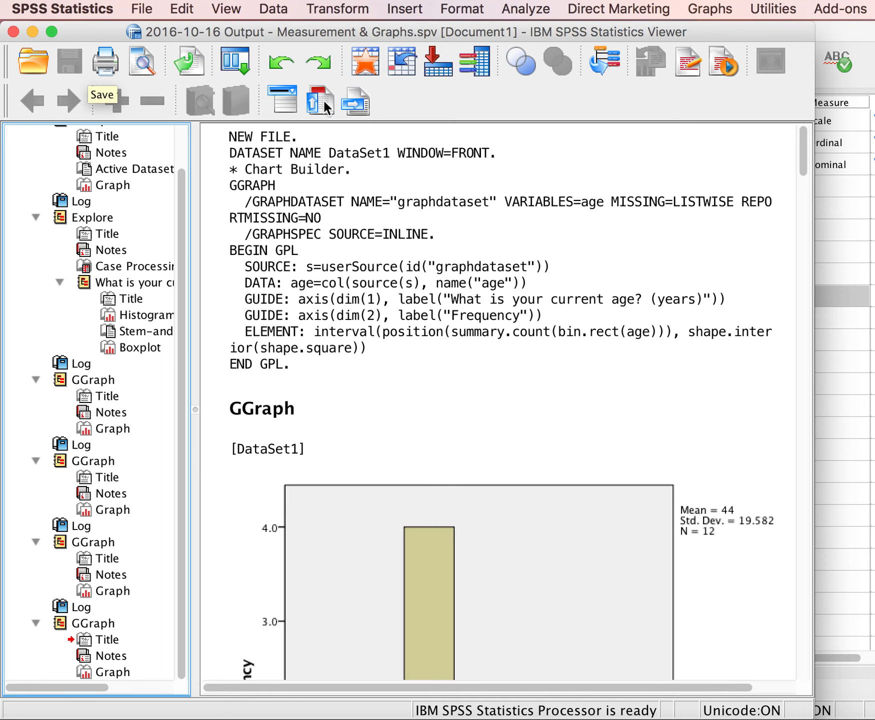
Save the dataset from the Data Editor to Documents as "2016-10-16 Data - Measurement & Graphs" in SPSS Statistics (*.sav) format.
left_click(834, 363)
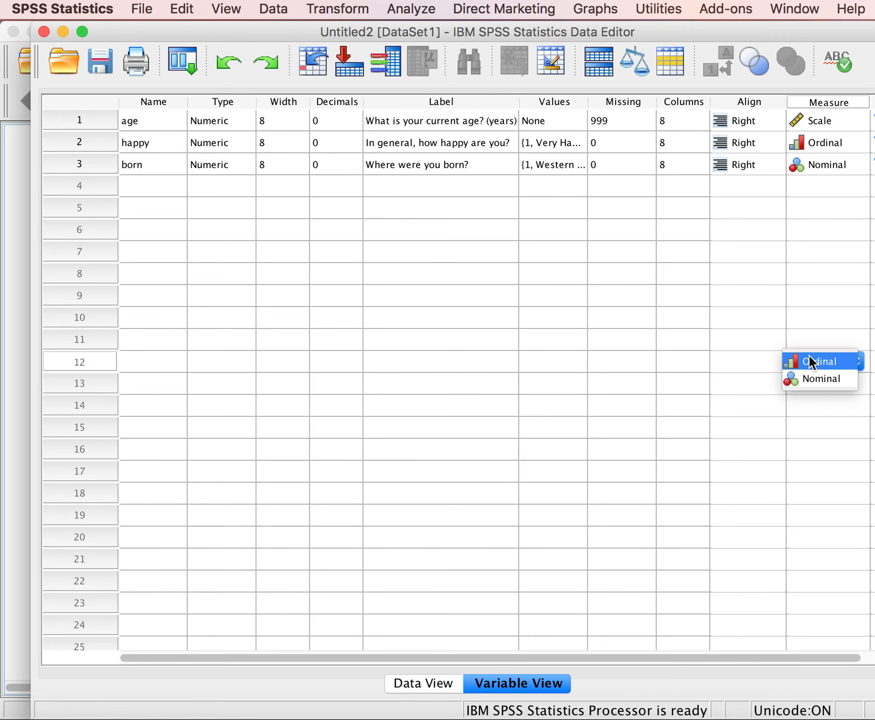
left_click(102, 61)
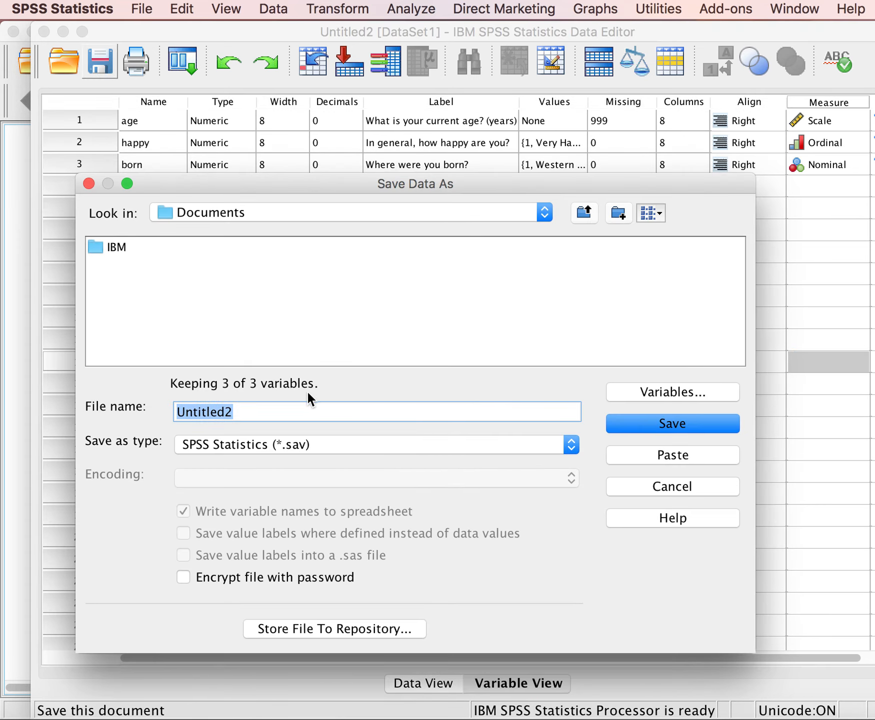
left_click(238, 413)
key("BackSpace")
key("BackSpace")
key("BackSpace")
key("BackSpace")
key("BackSpace")
key("BackSpace")
key("BackSpace")
key("BackSpace")
key("BackSpace")
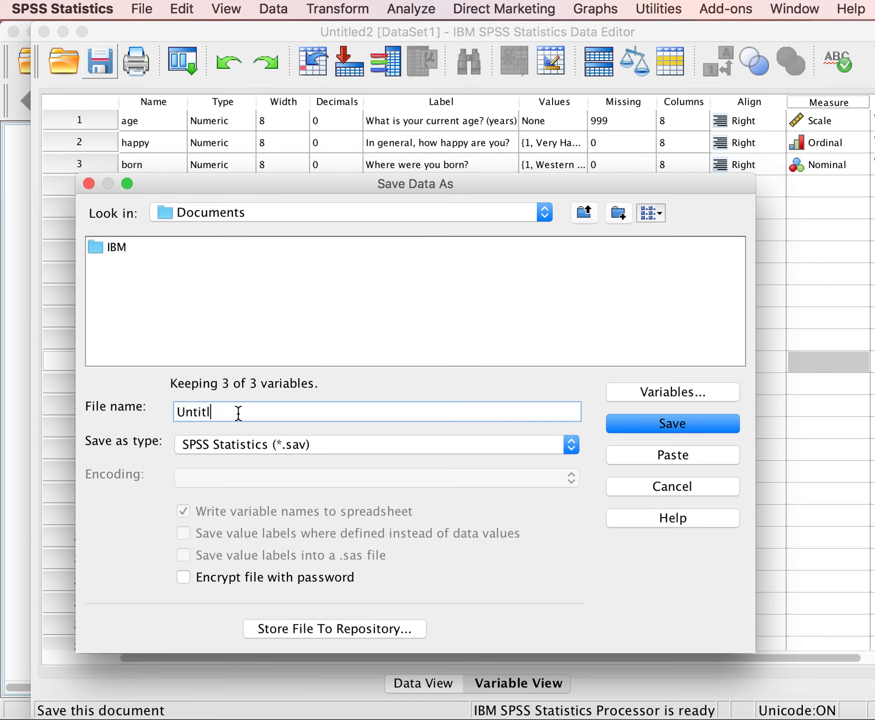
type("2")
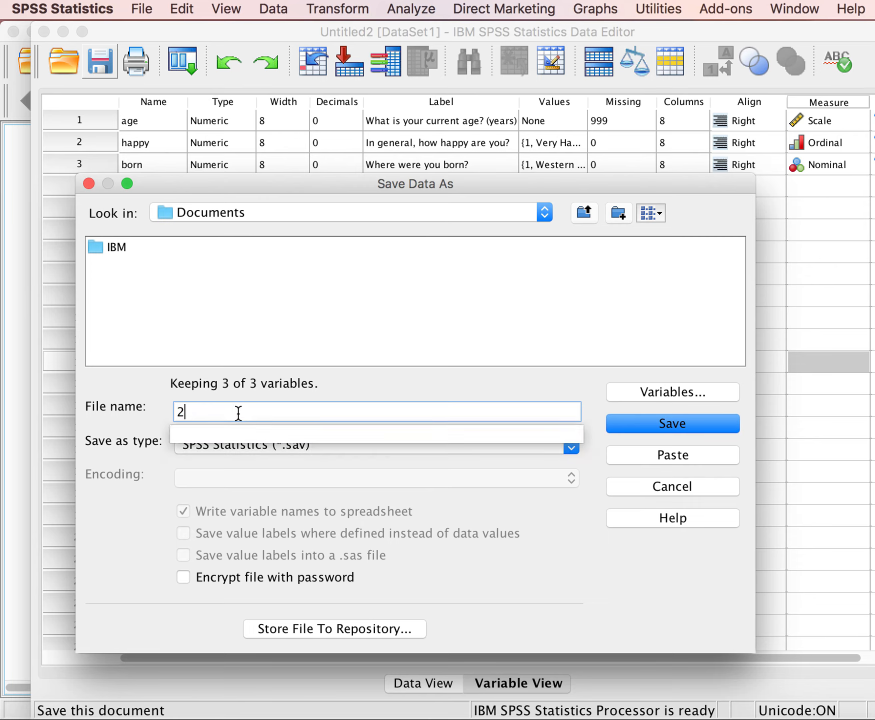
type("016-10-")
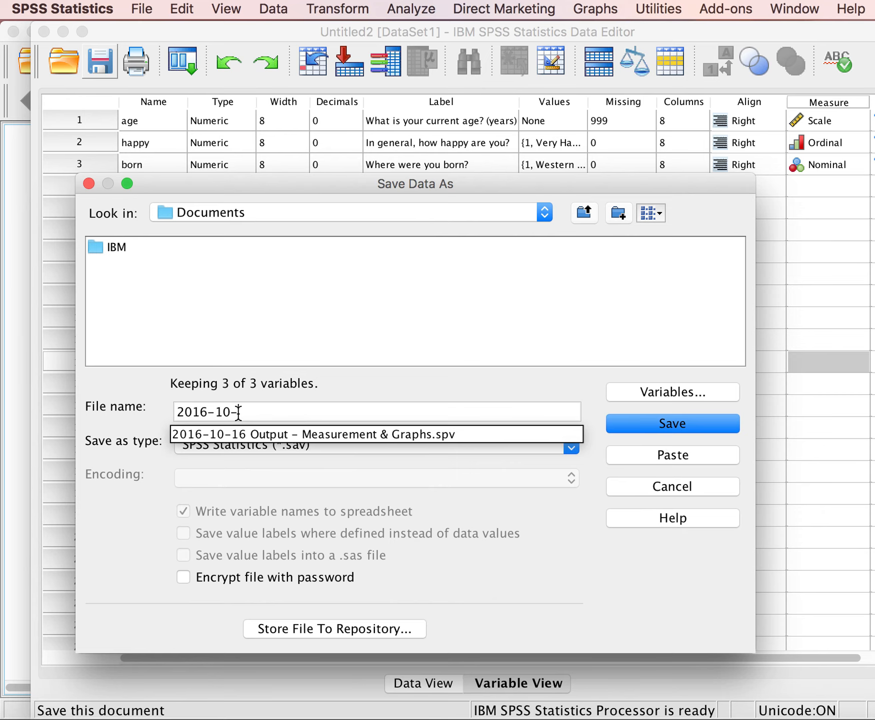
type("16")
type(" Dat")
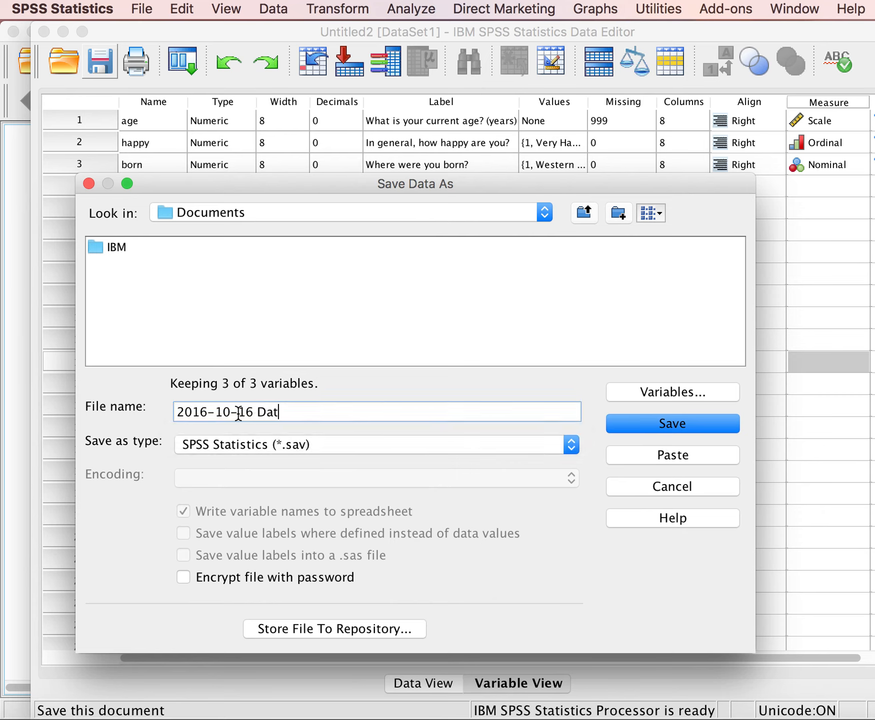
type("a - Measurement ")
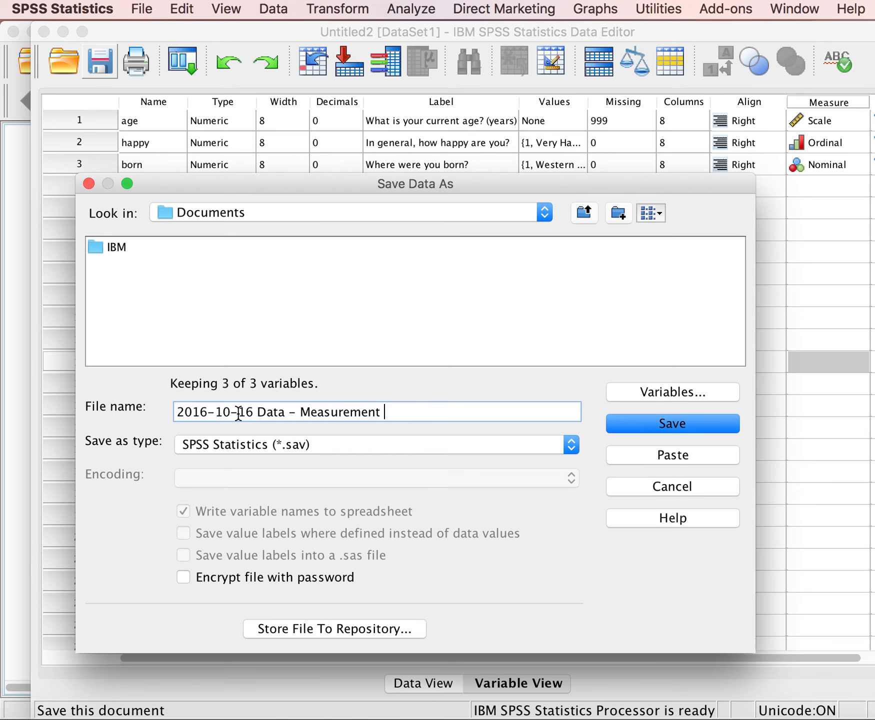
type("& Graphs")
left_click(652, 423)
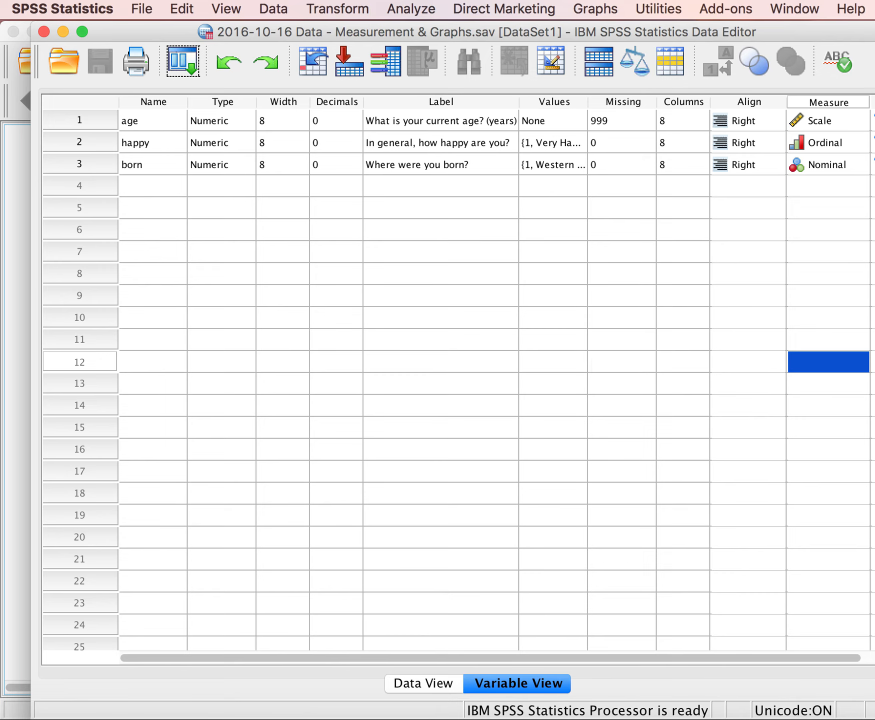
left_click(872, 697)
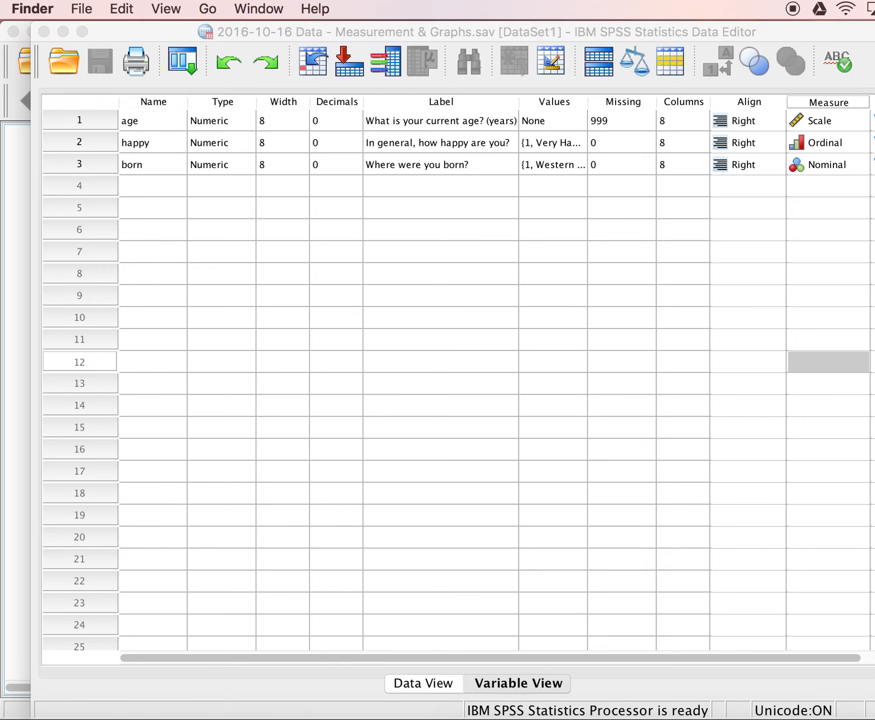